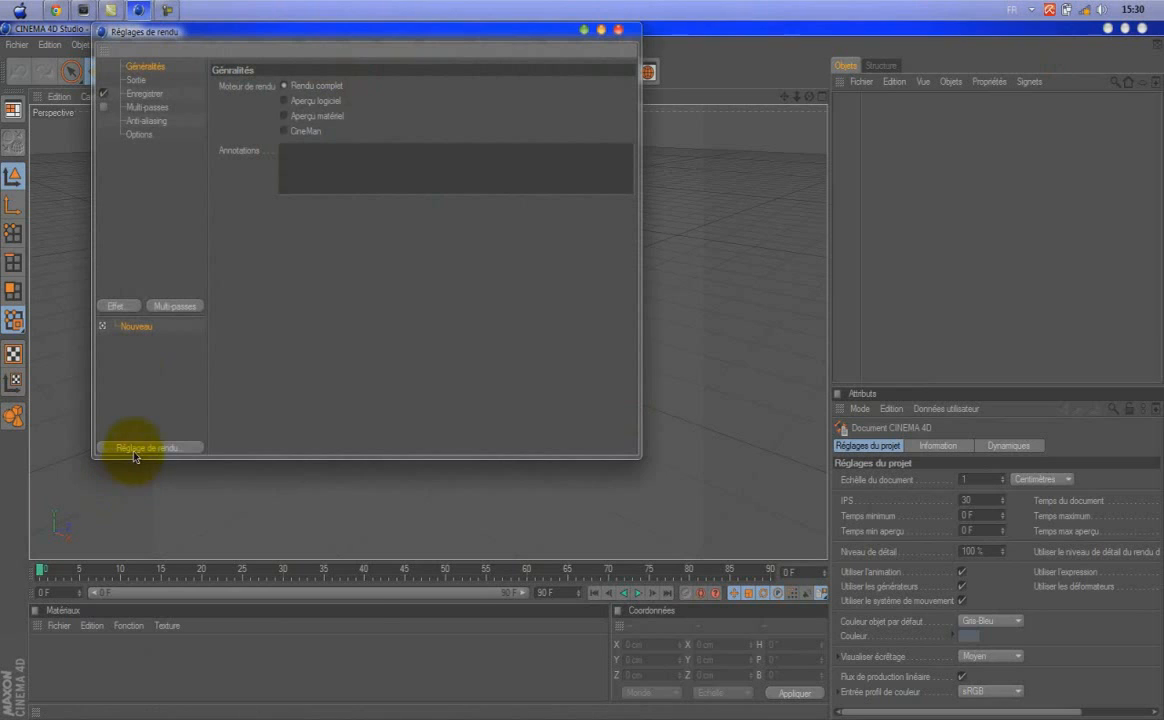
Load the Image PNG render preset, make it the active render setting and close the render settings.
mouse_move(338, 616)
click(407, 631)
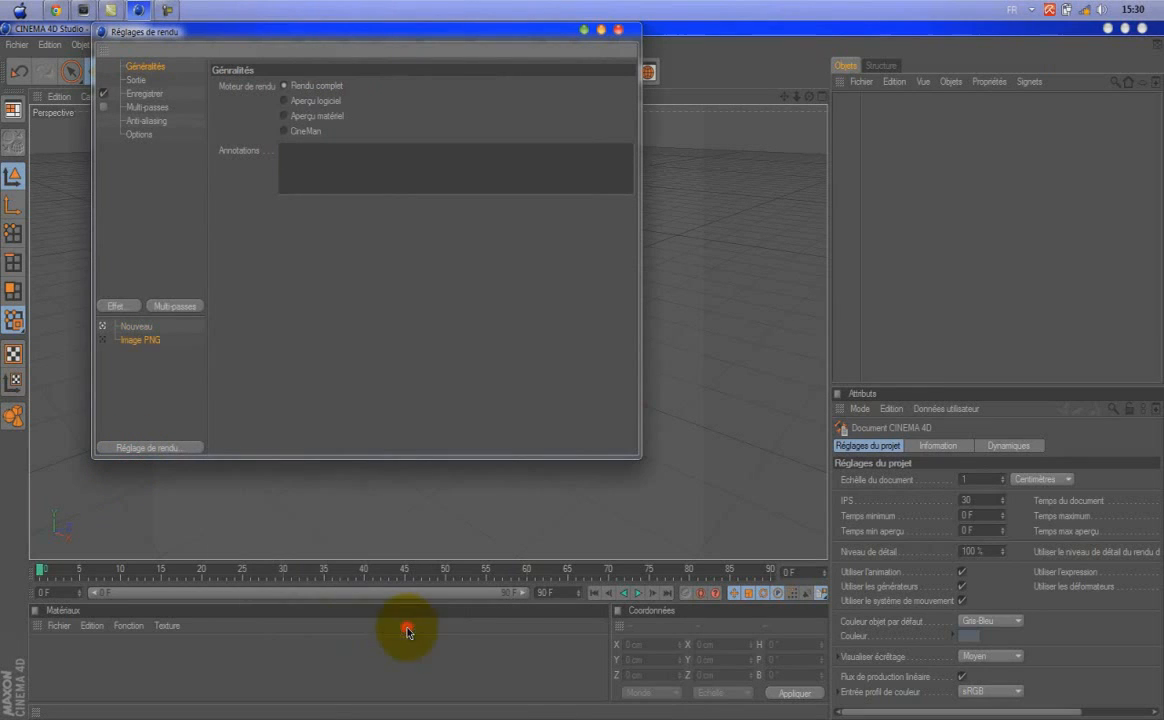
click(101, 341)
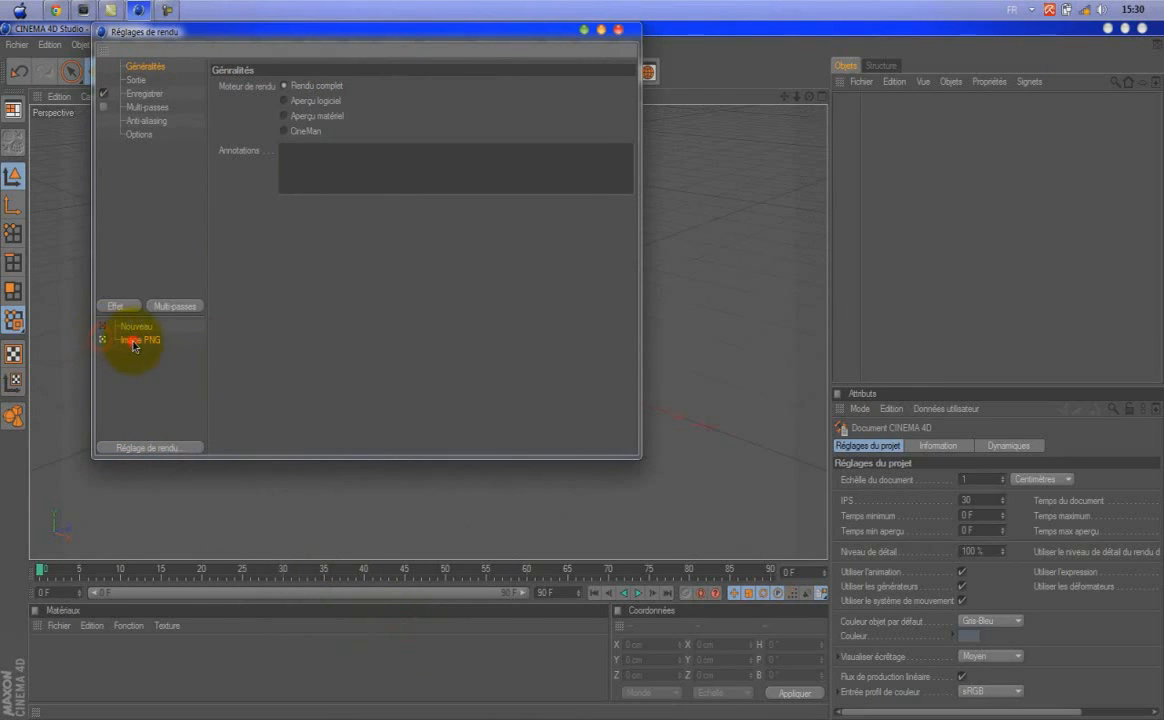
click(619, 32)
Add a MoGraph text object reading "GraphPro69" with a depth of 70.
drag(809, 97, 588, 374)
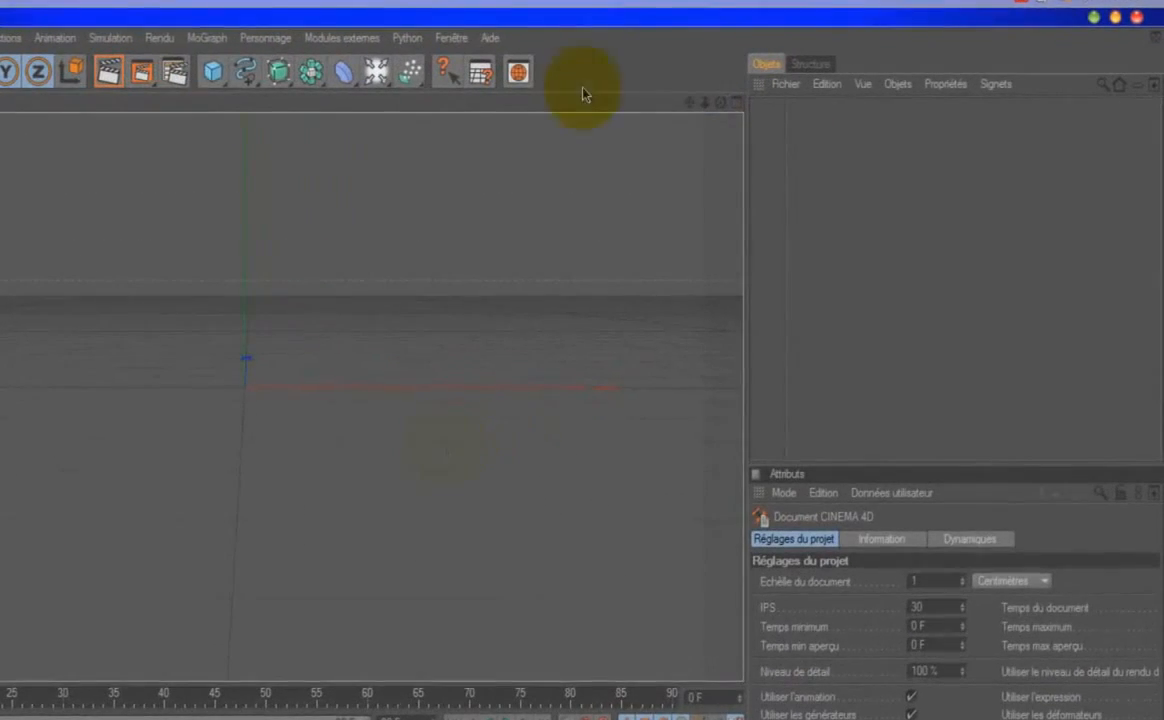
click(198, 37)
click(268, 275)
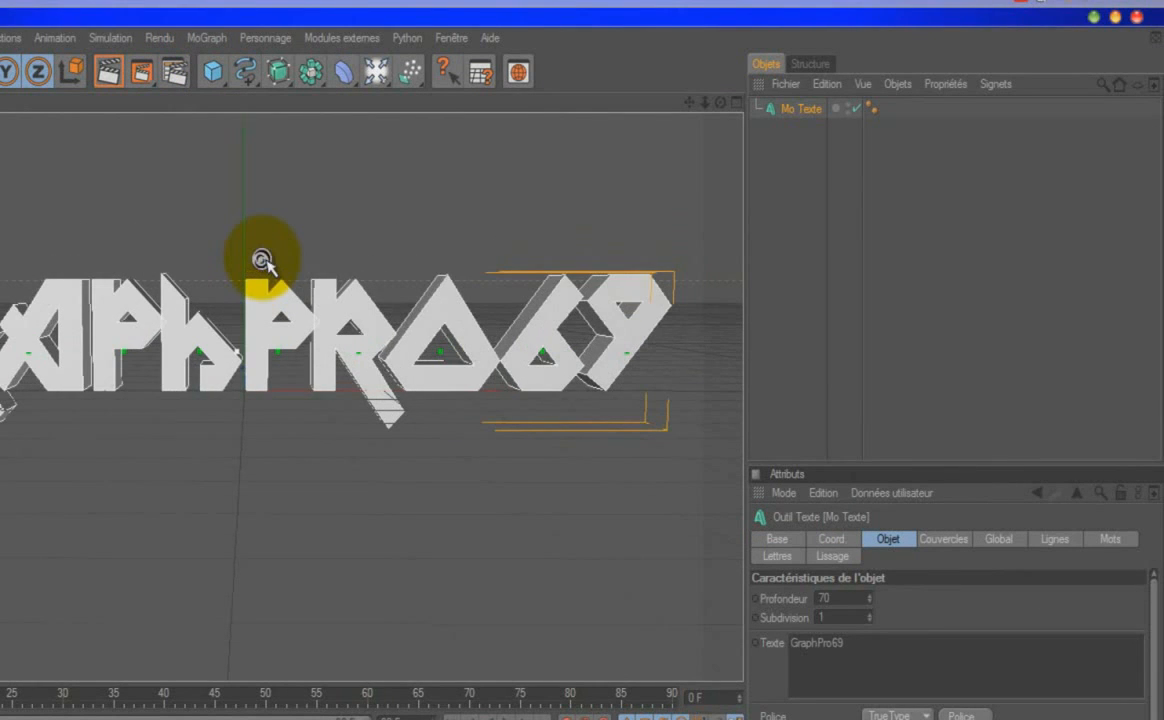
click(803, 209)
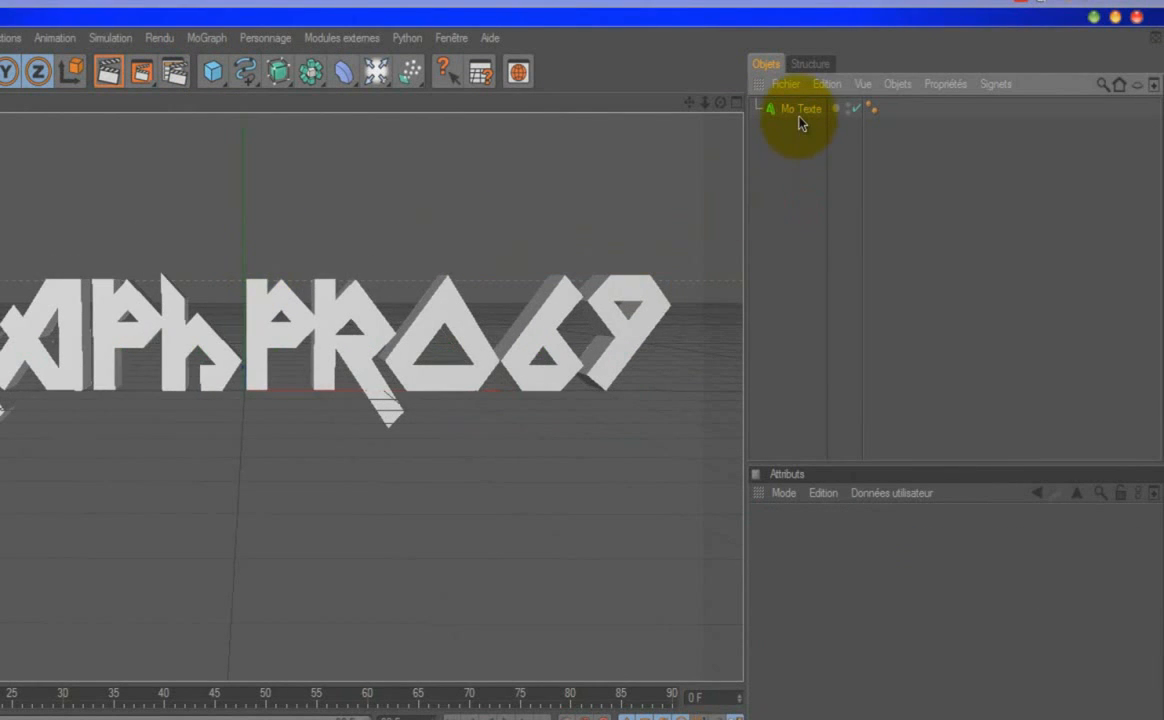
click(800, 113)
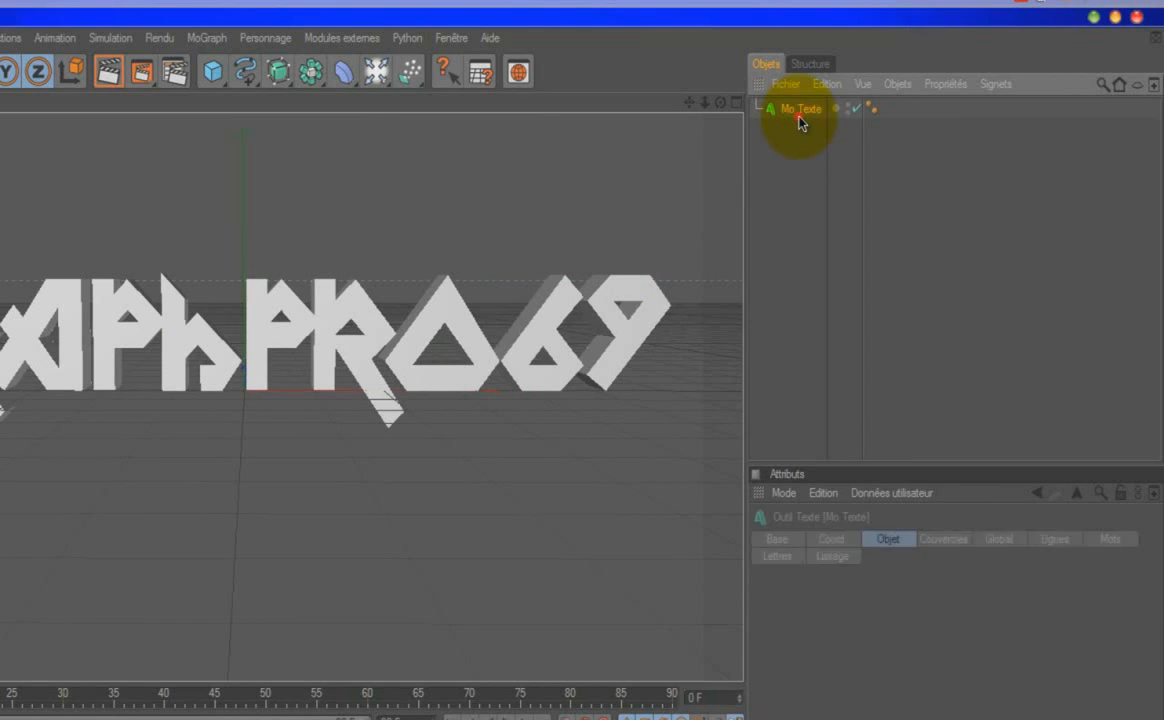
click(872, 650)
click(856, 598)
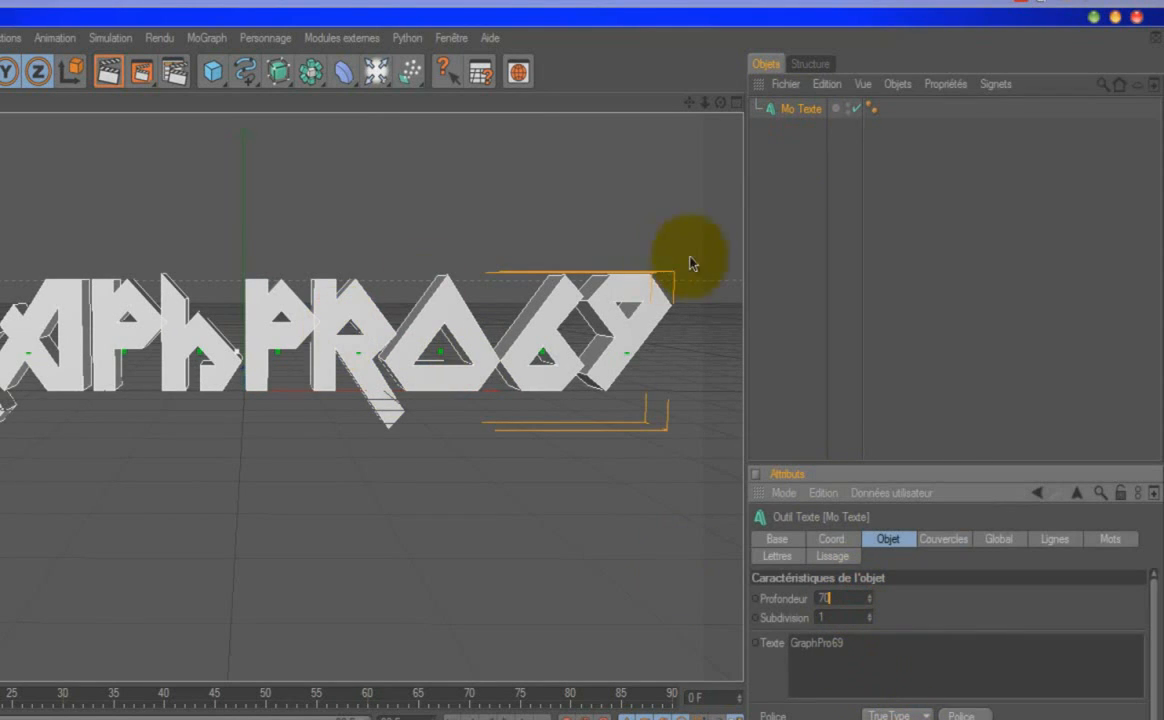
click(801, 223)
click(797, 109)
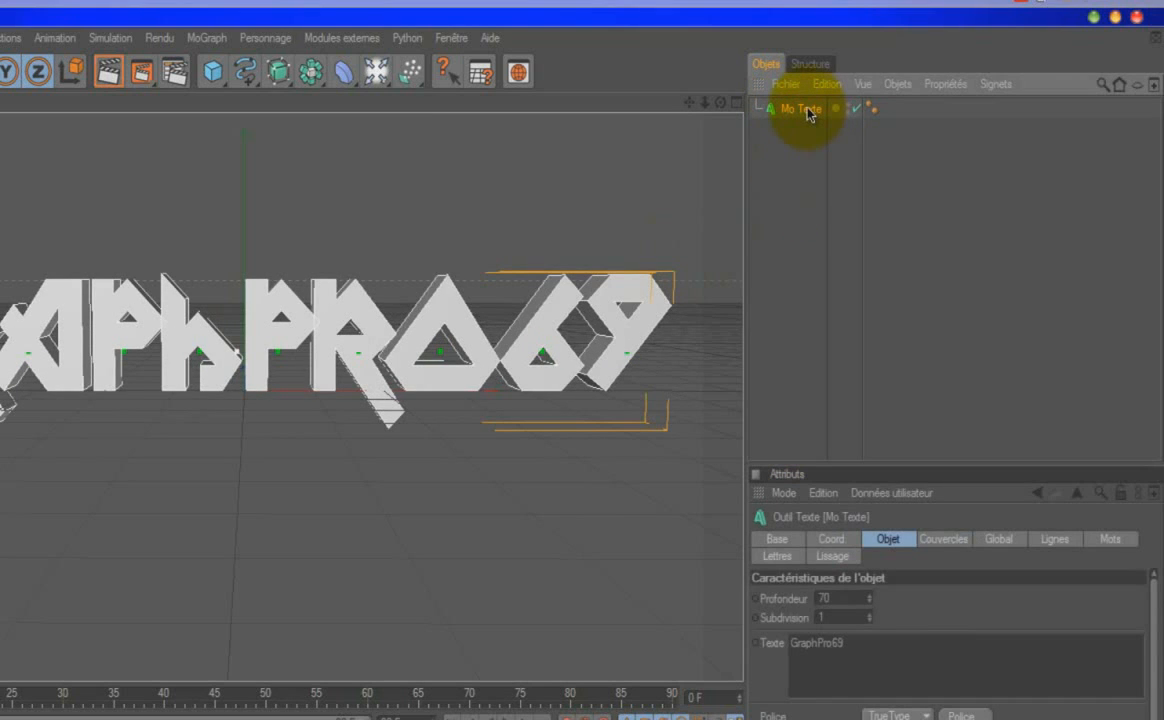
Convert the Mo Texte object to an editable object and select all its sub-objects.
click(806, 110)
key(c)
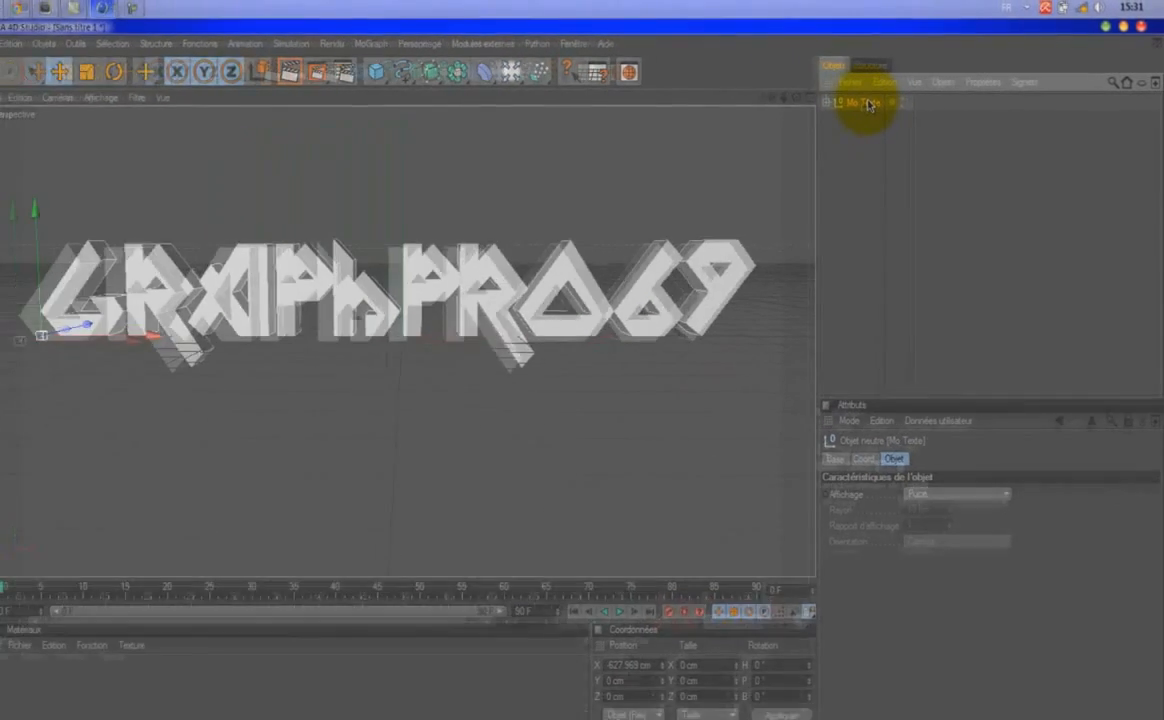
right_click(808, 111)
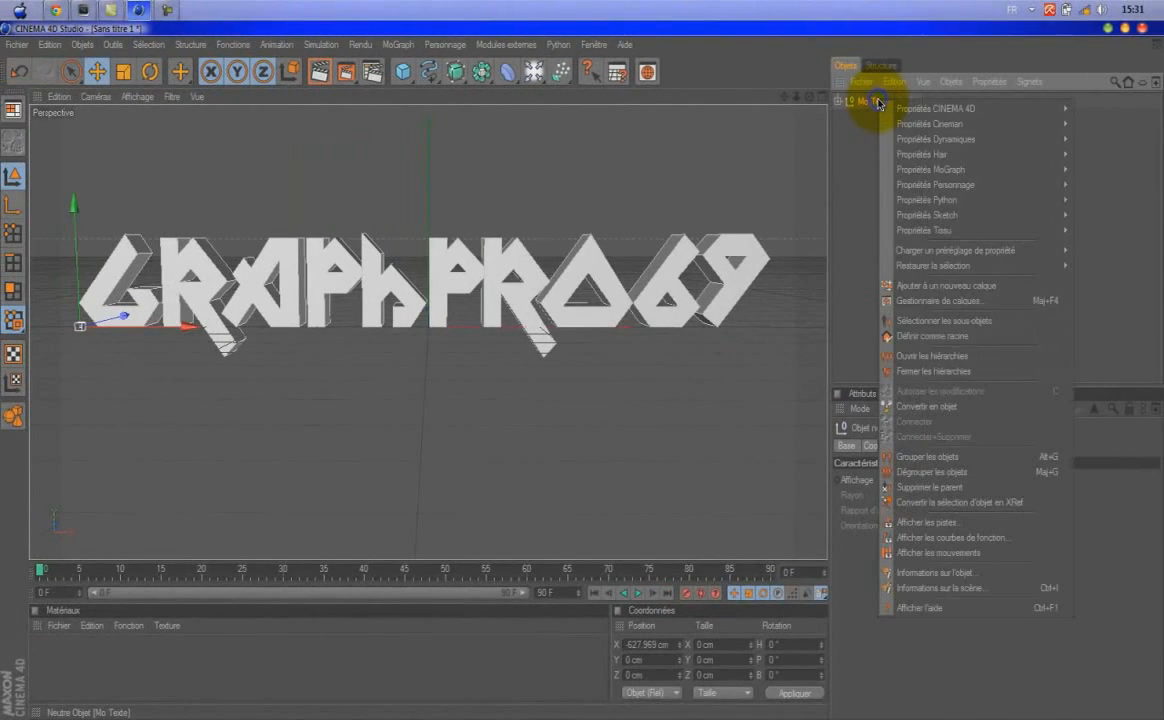
click(946, 322)
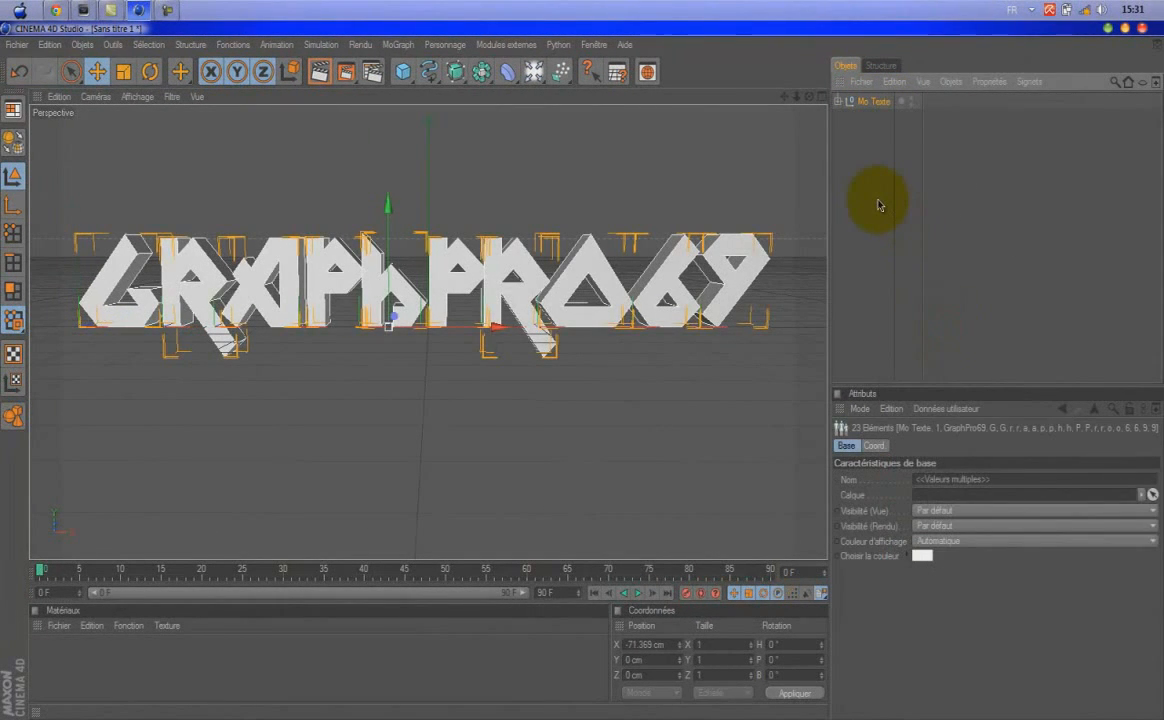
Extend the selection to the newly converted letter and cap sub-objects and merge everything with Connect + Delete.
right_click(866, 108)
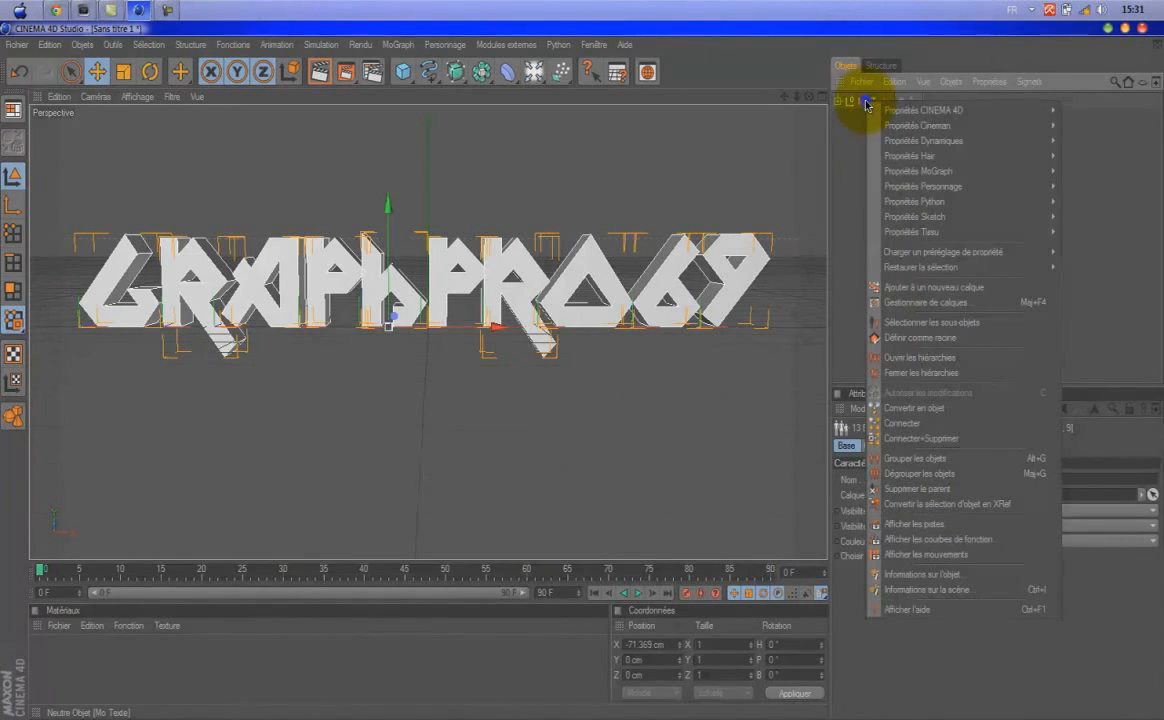
click(912, 328)
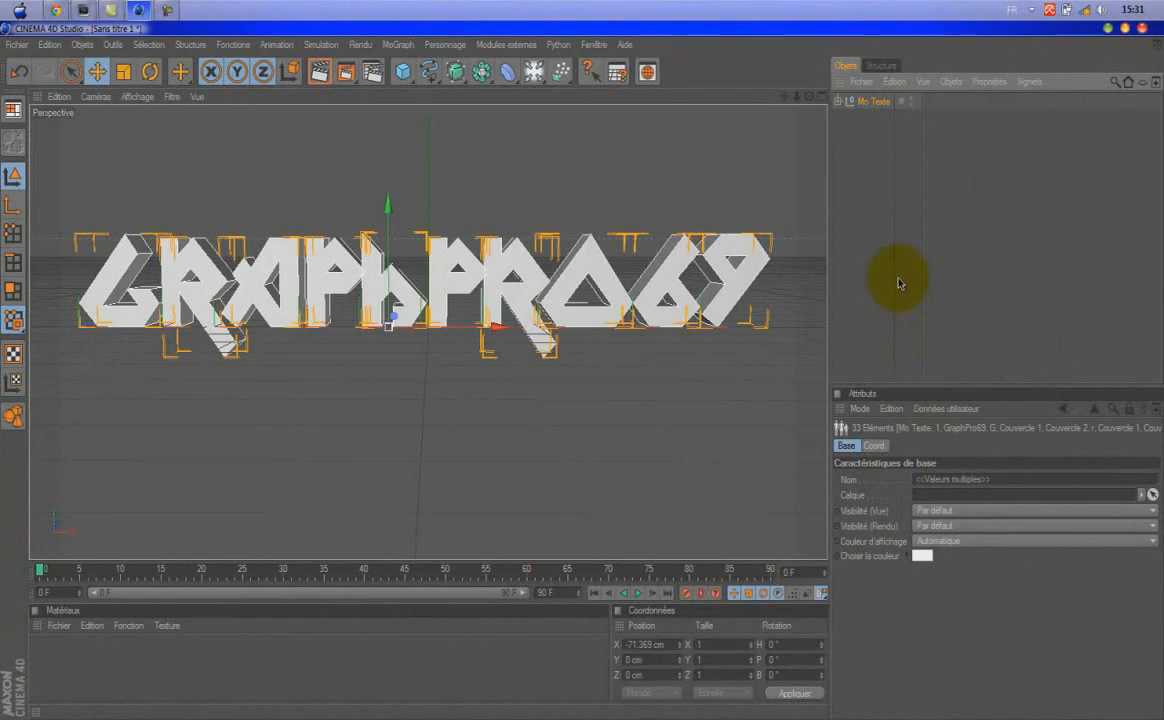
right_click(868, 107)
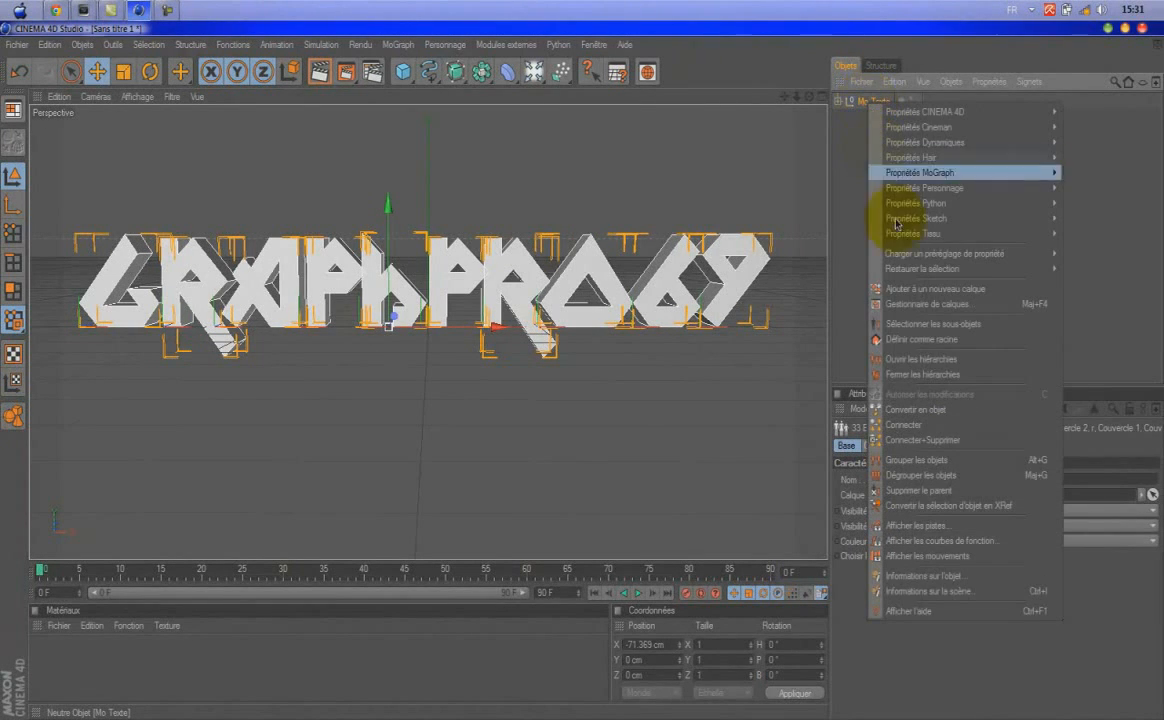
click(926, 440)
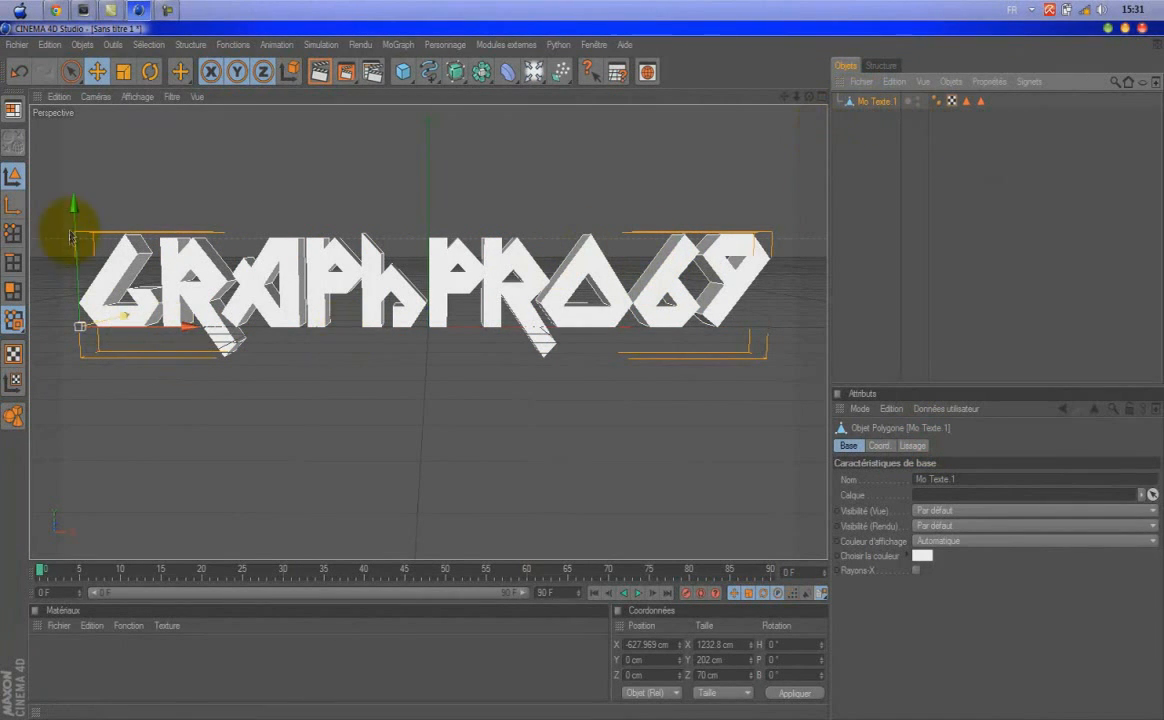
Delete all the tags from the merged text object Mo Texte.1 and reselect the object.
drag(1007, 121, 940, 95)
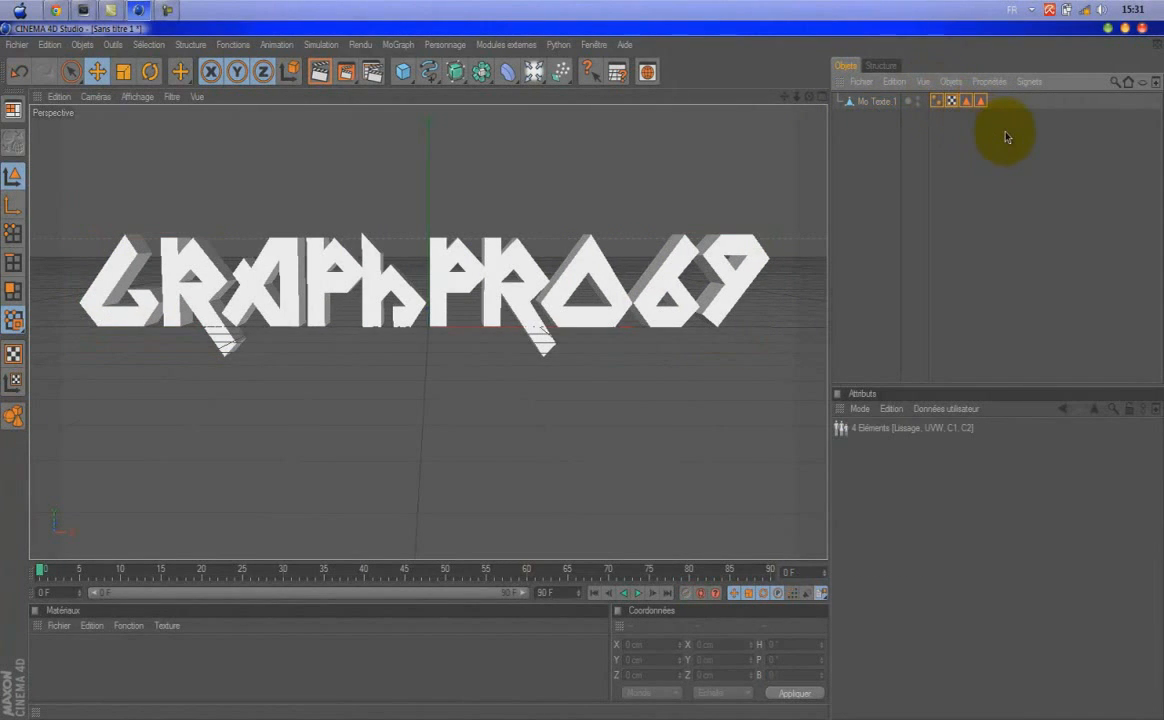
key(Delete)
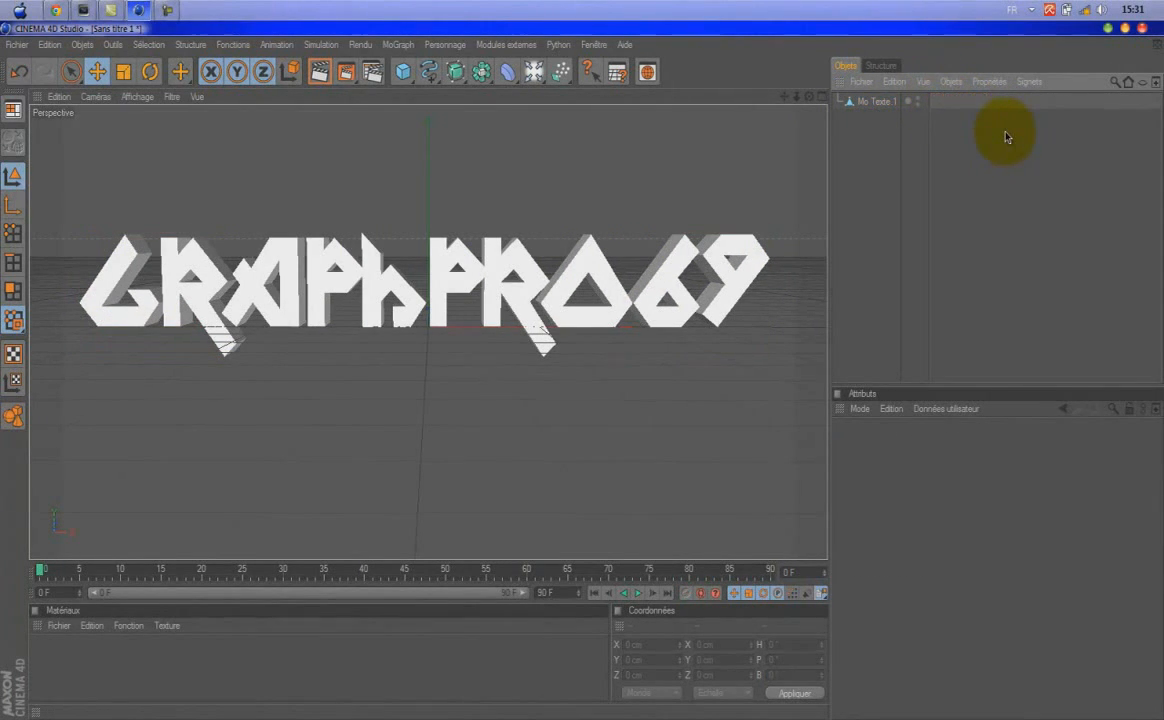
click(876, 104)
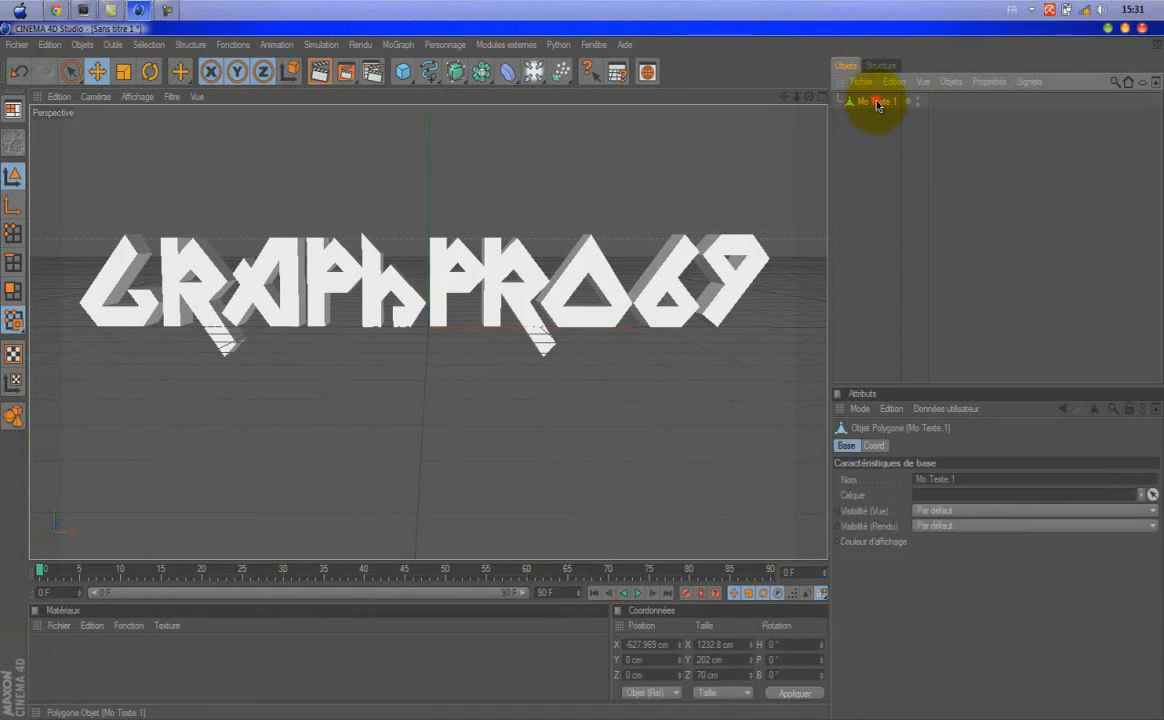
Create a new material and set its colour to black, RGB 0, 0, 0.
double_click(194, 688)
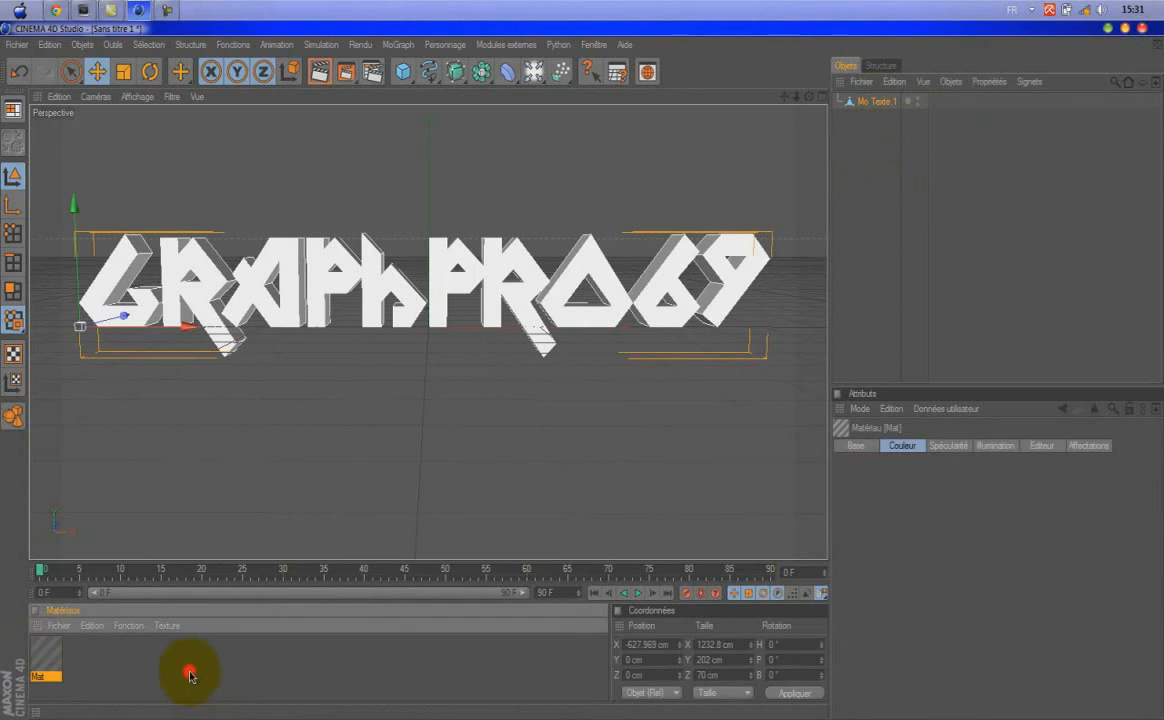
double_click(57, 660)
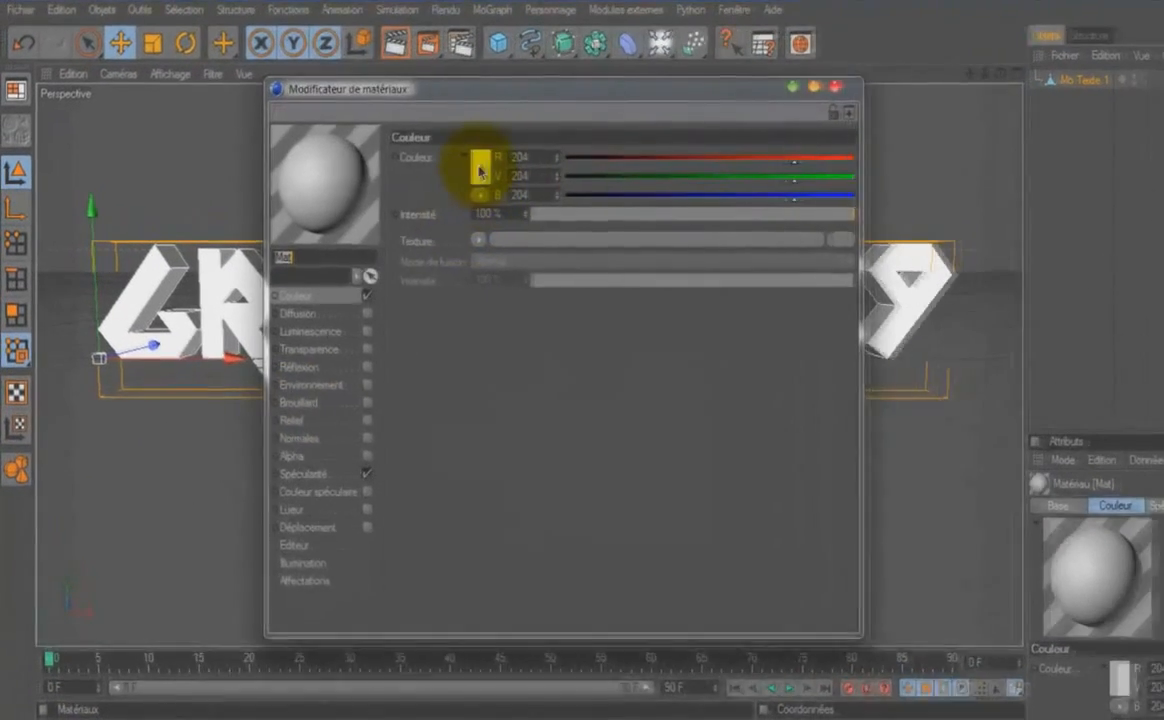
click(479, 171)
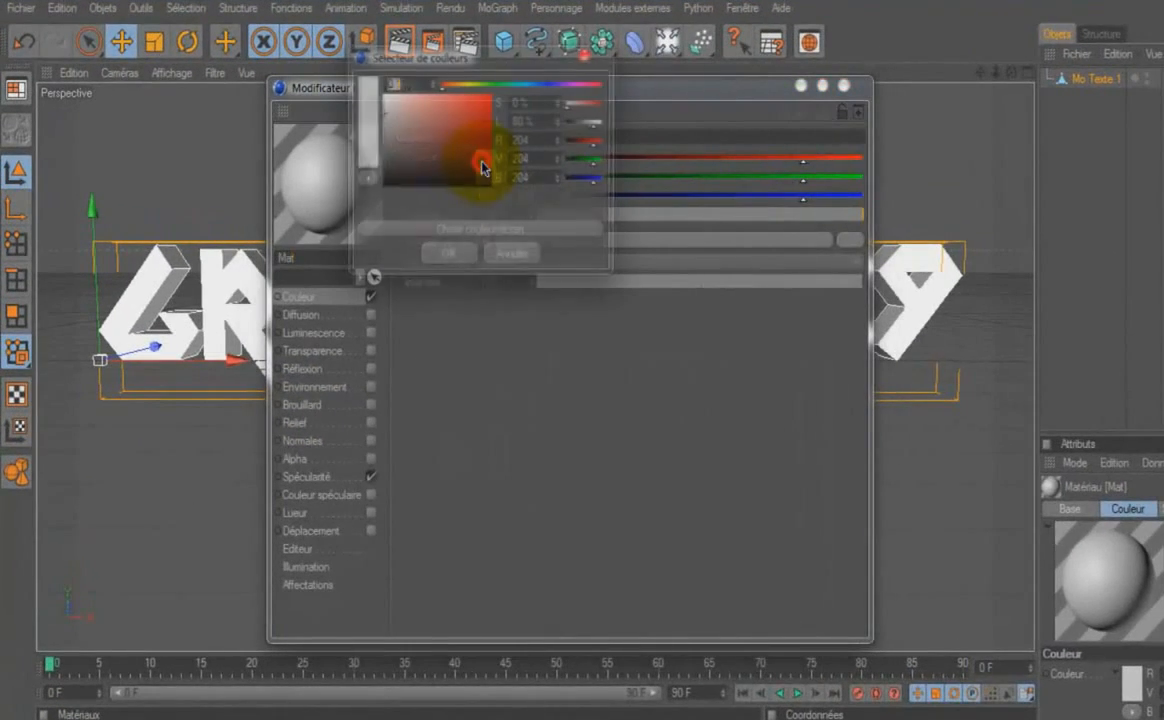
drag(446, 154, 352, 229)
key(Return)
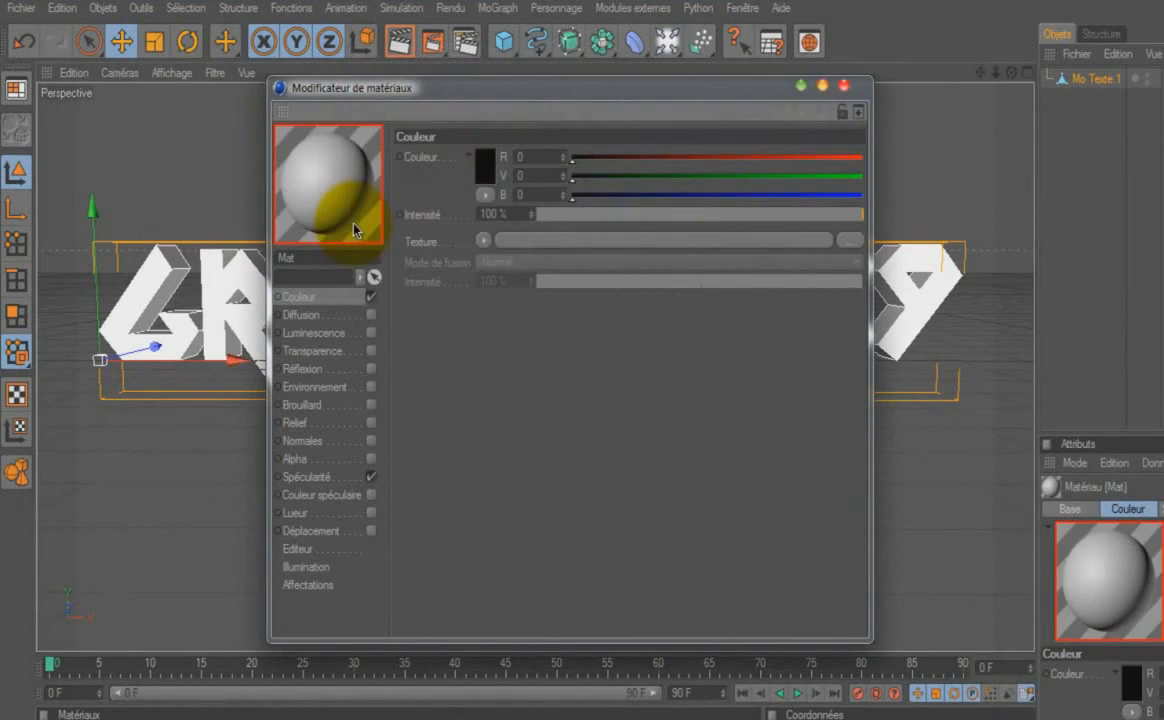
Enable reflection on the black material with a Fresnel texture and close the material editor.
click(371, 369)
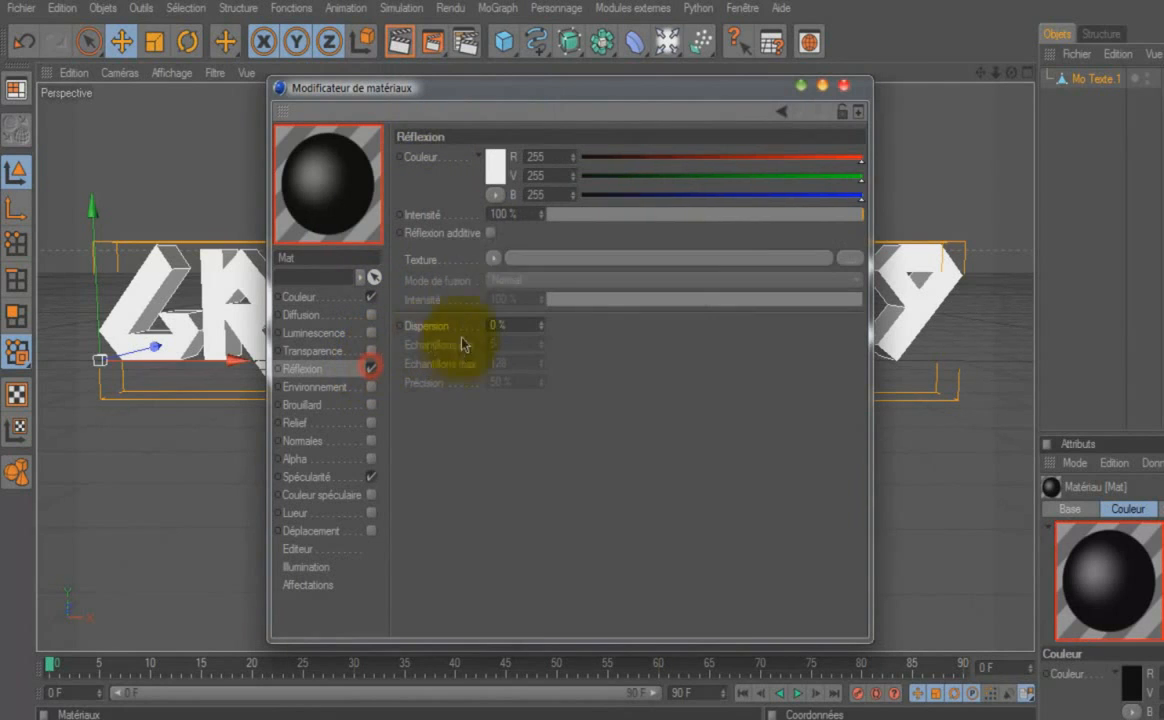
click(494, 259)
click(513, 483)
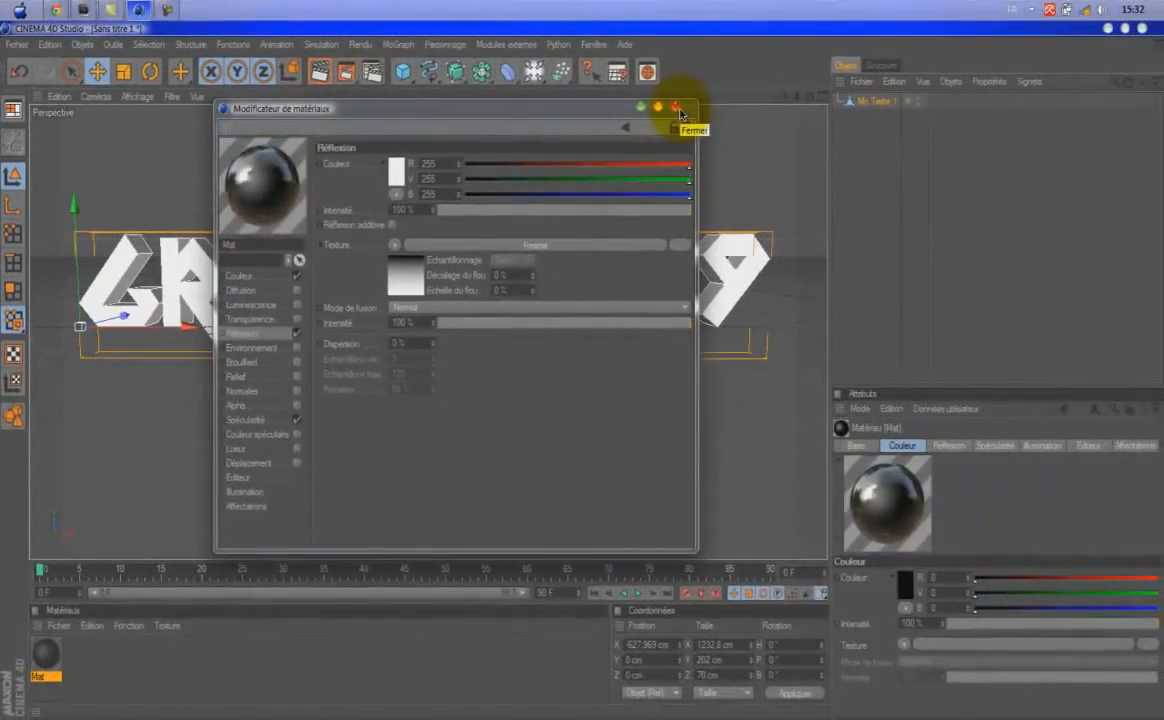
click(751, 98)
Duplicate the black material and set the copy's colour to cyan, RGB 0, 246, 238.
click(50, 703)
ctrl+drag(50, 655, 92, 662)
double_click(84, 656)
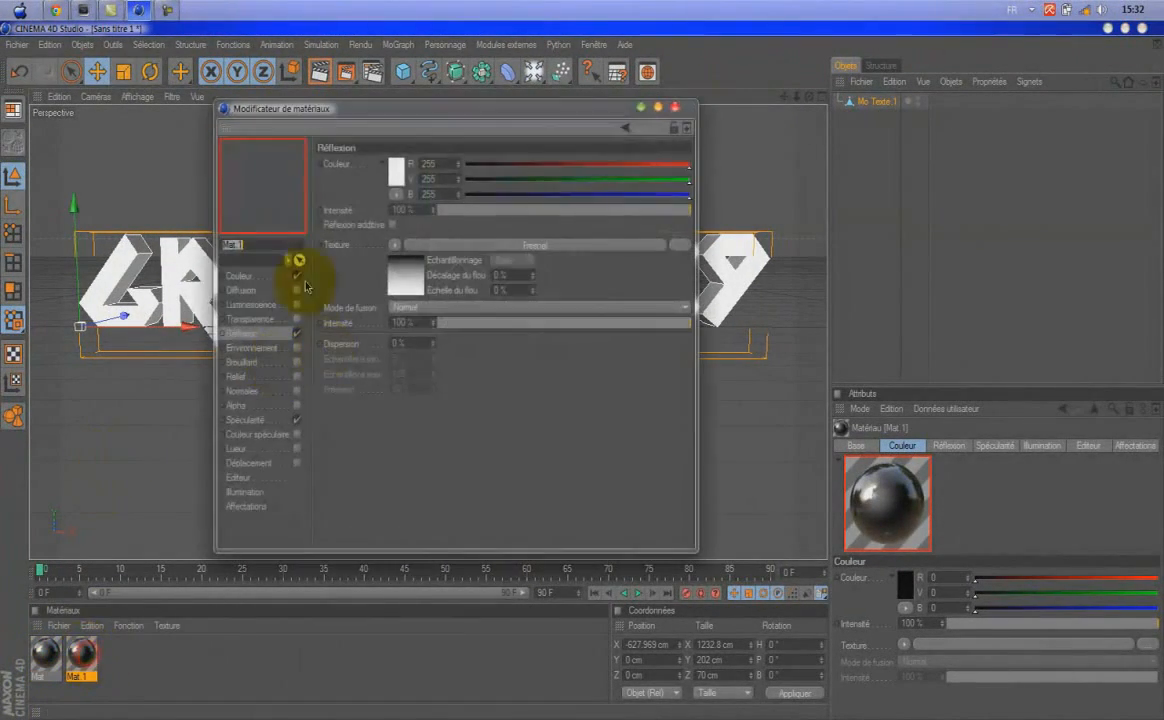
click(282, 277)
click(385, 172)
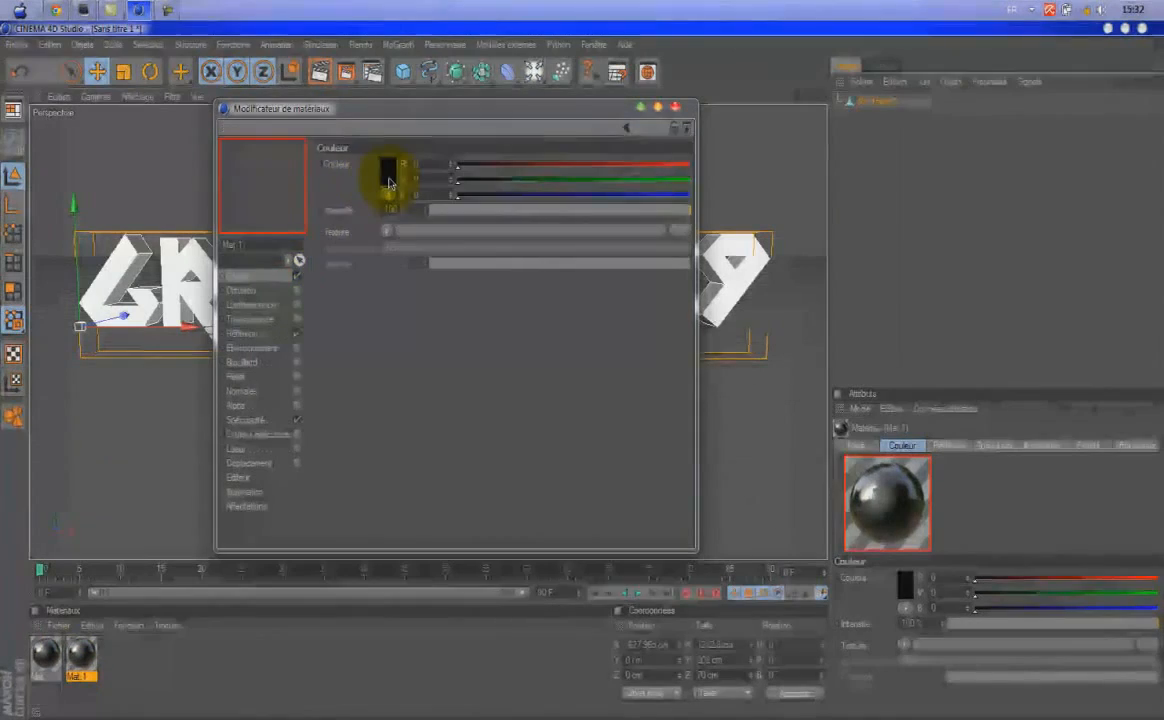
drag(376, 158, 433, 127)
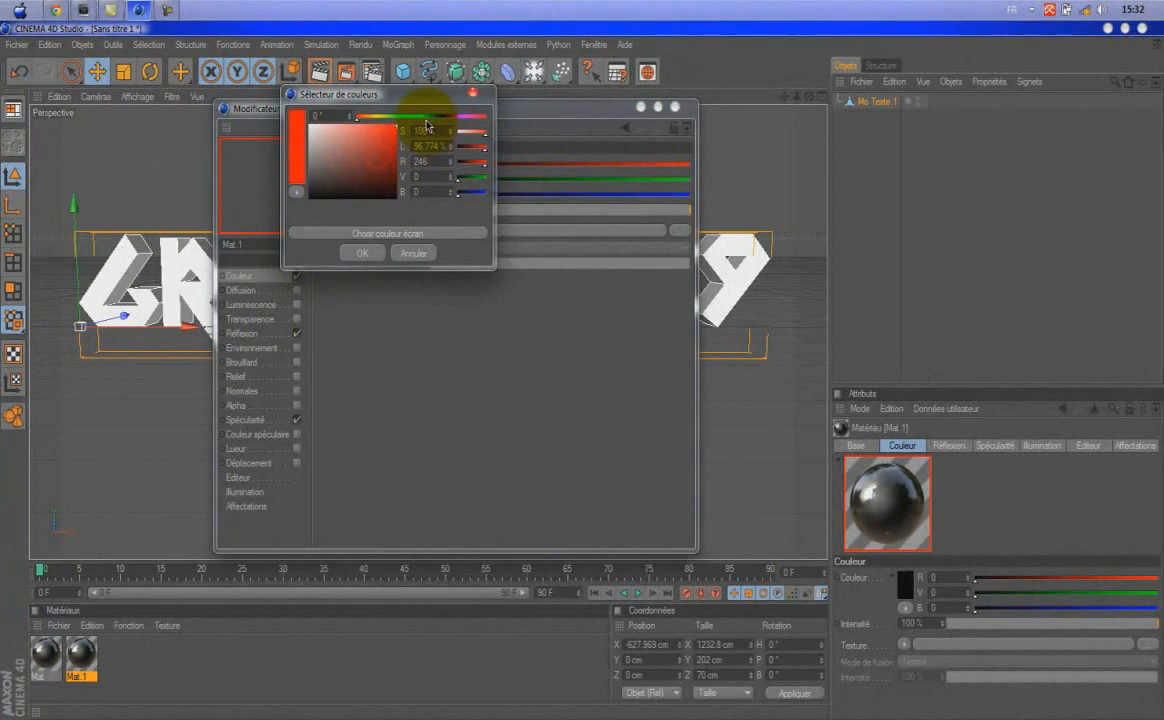
click(416, 117)
click(374, 252)
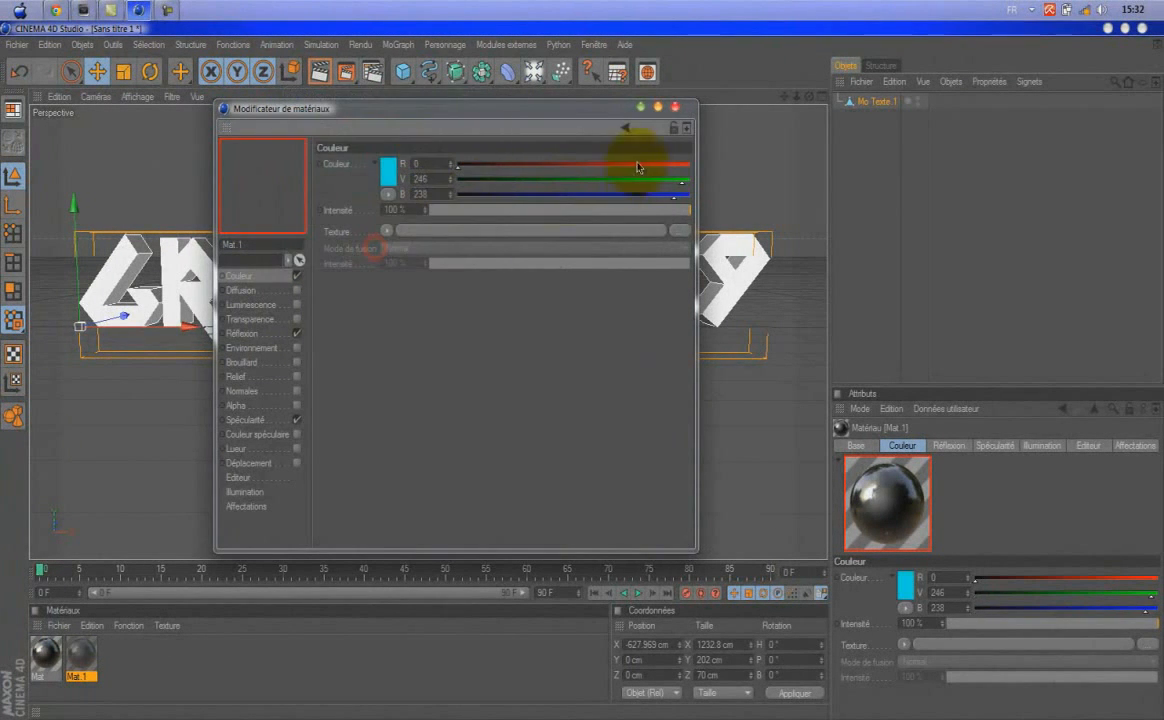
click(677, 108)
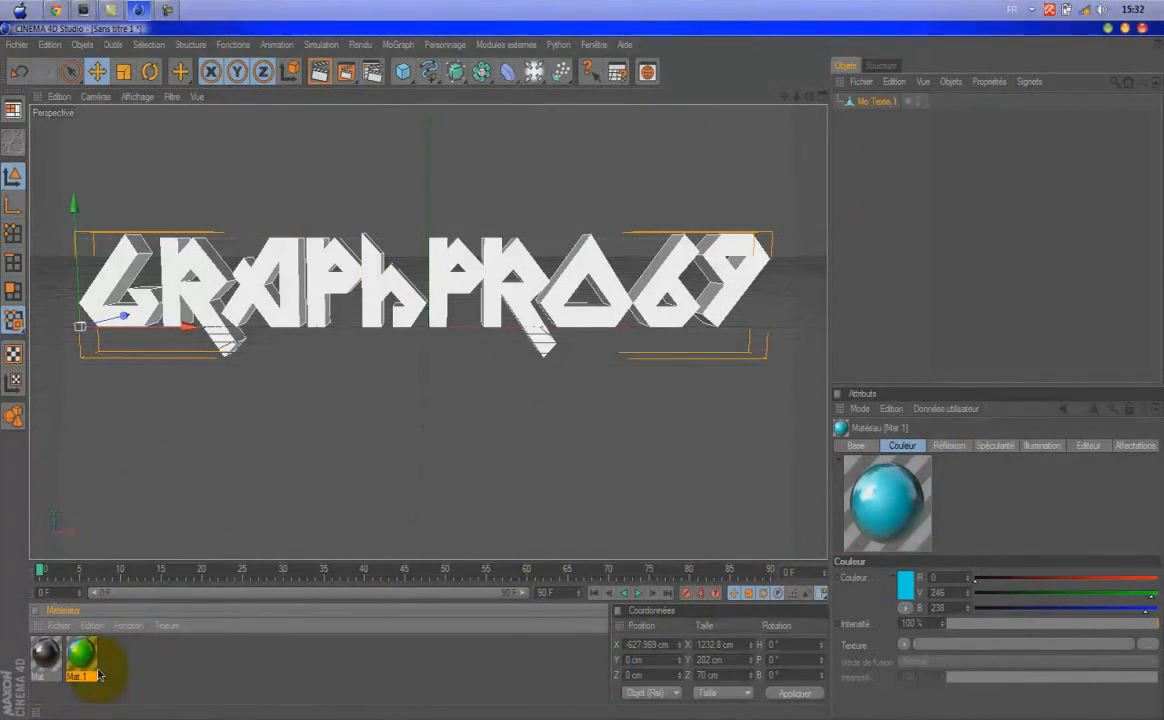
Apply the cyan material and then the black material to the GraphPro69 text object.
click(220, 697)
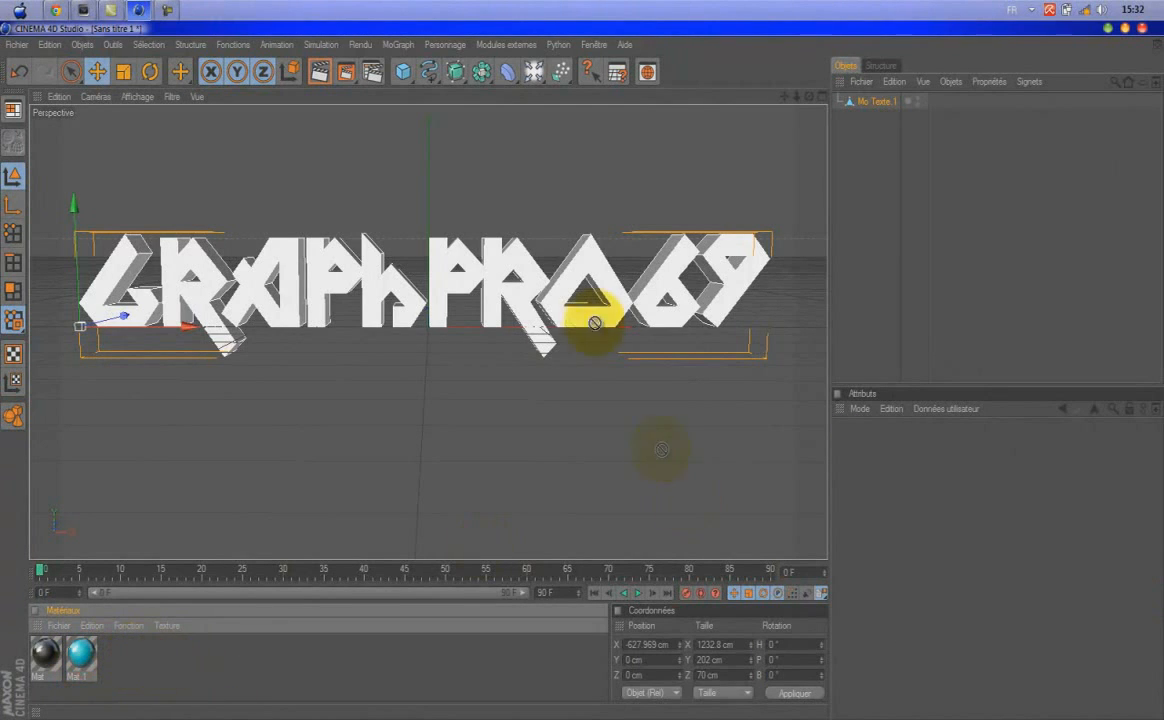
drag(157, 662, 316, 692)
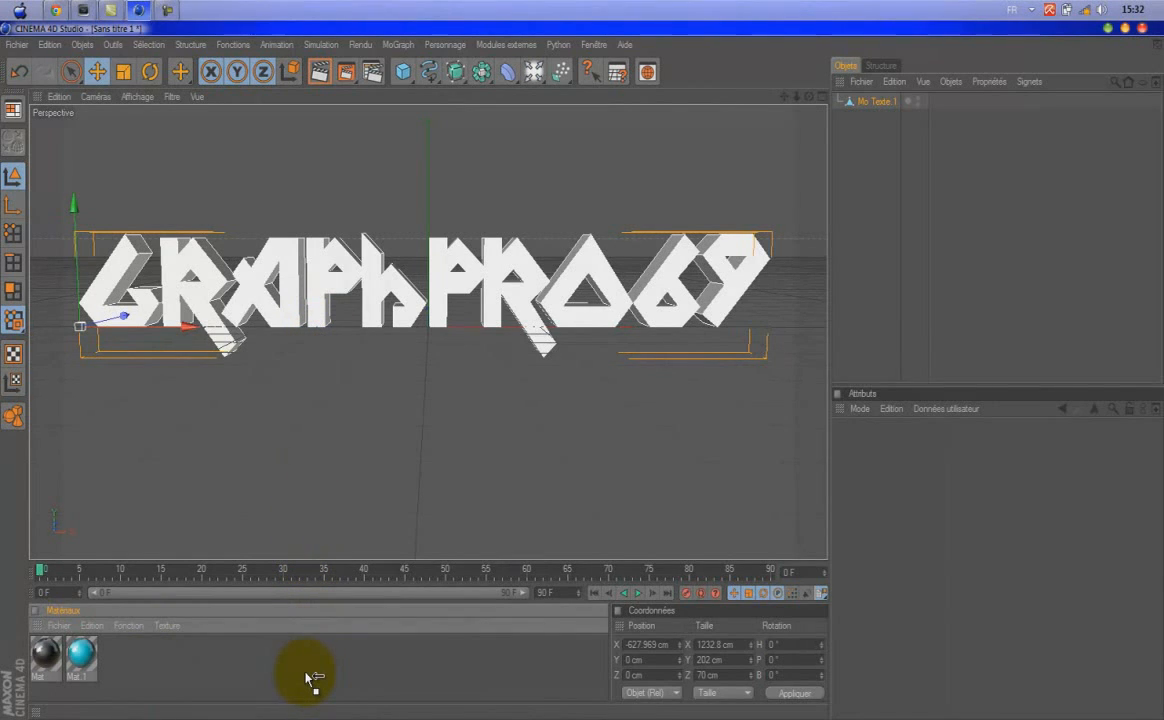
drag(309, 679, 321, 285)
drag(46, 655, 312, 282)
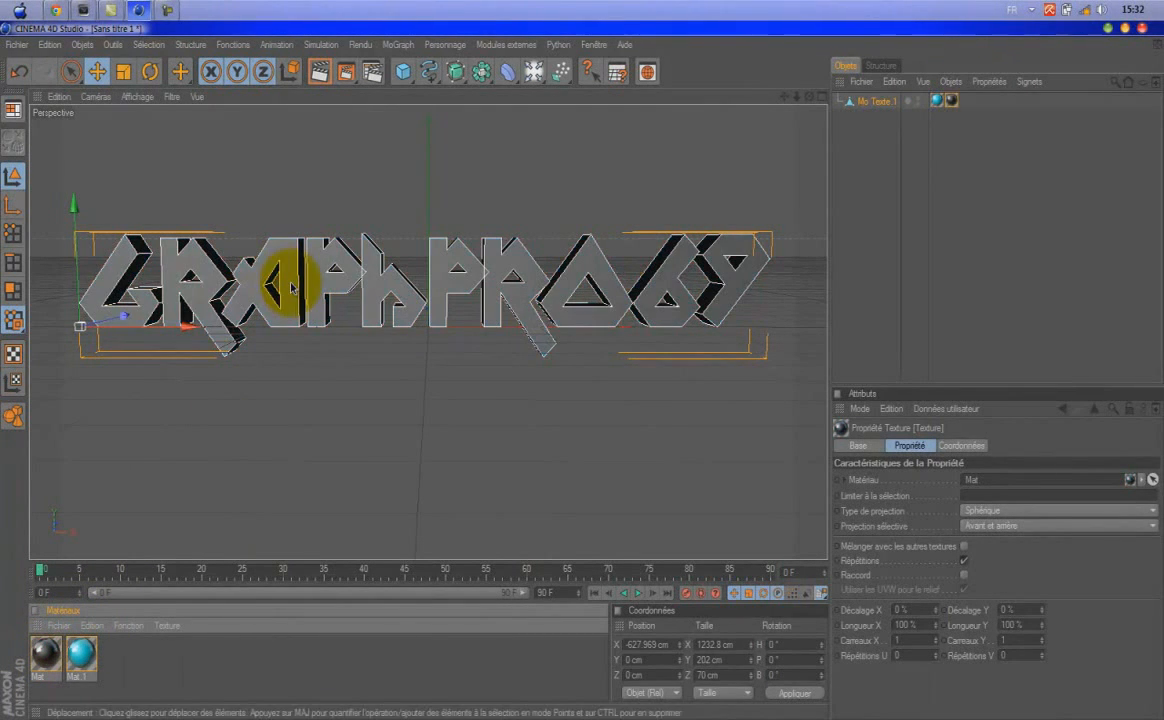
Break the merged text object into 20 random pieces with the Thrausi plug-in.
click(872, 102)
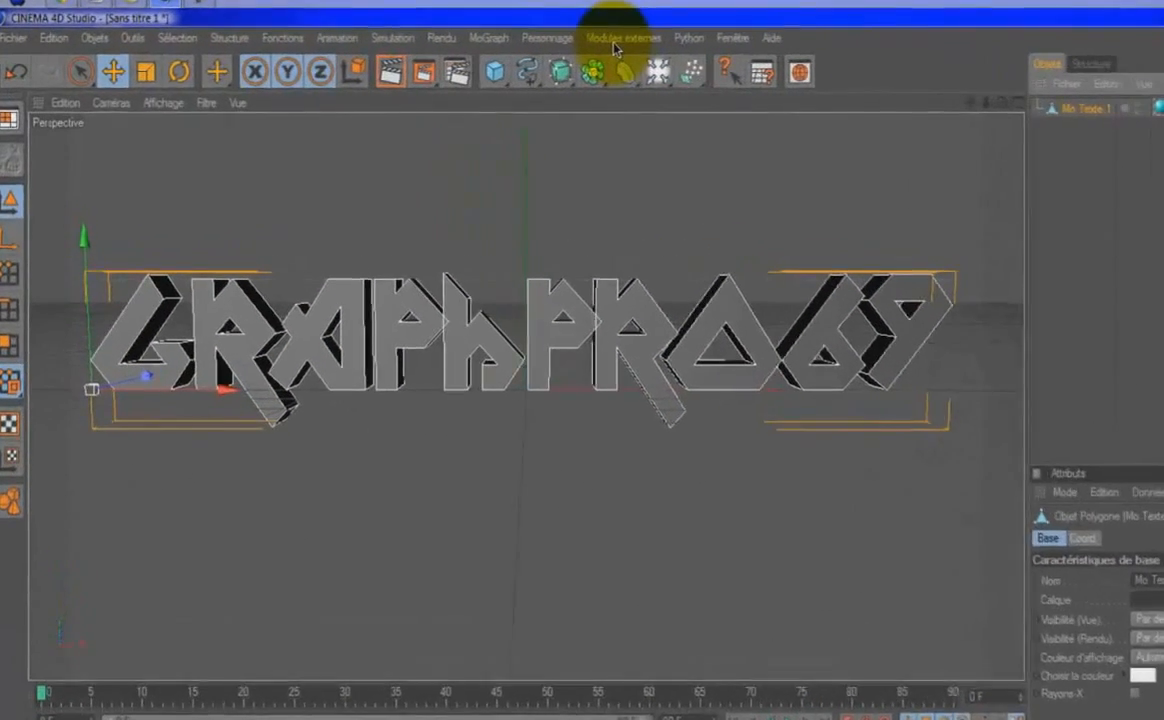
click(505, 45)
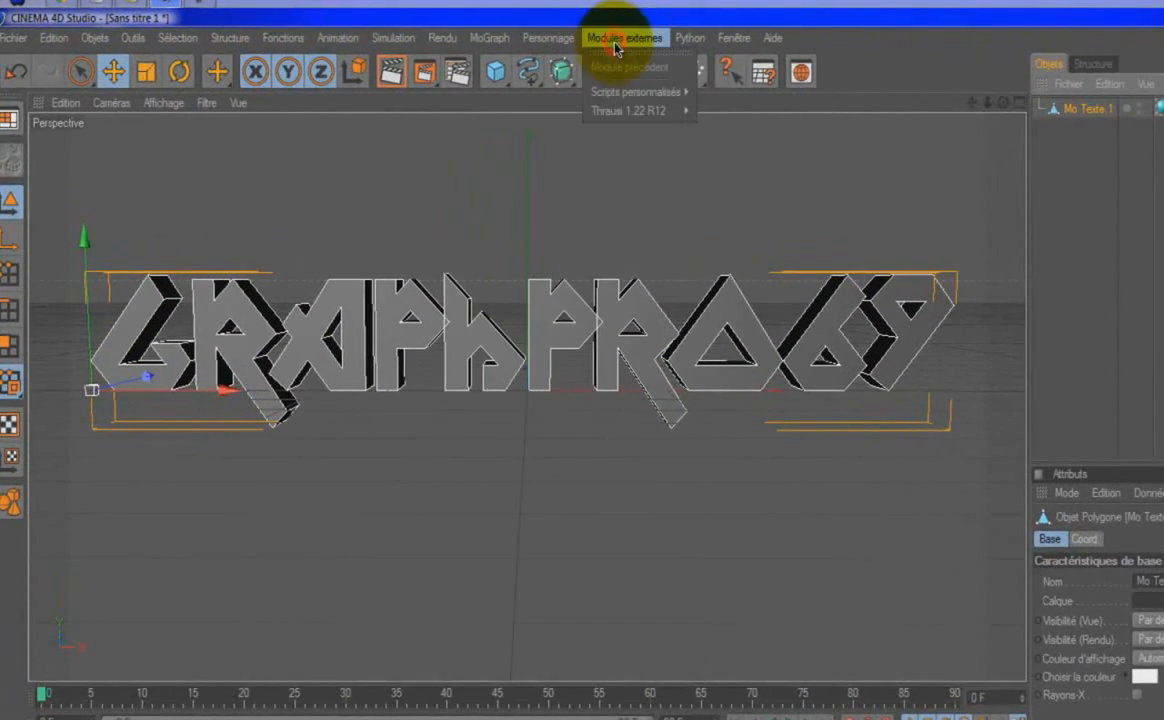
mouse_move(626, 118)
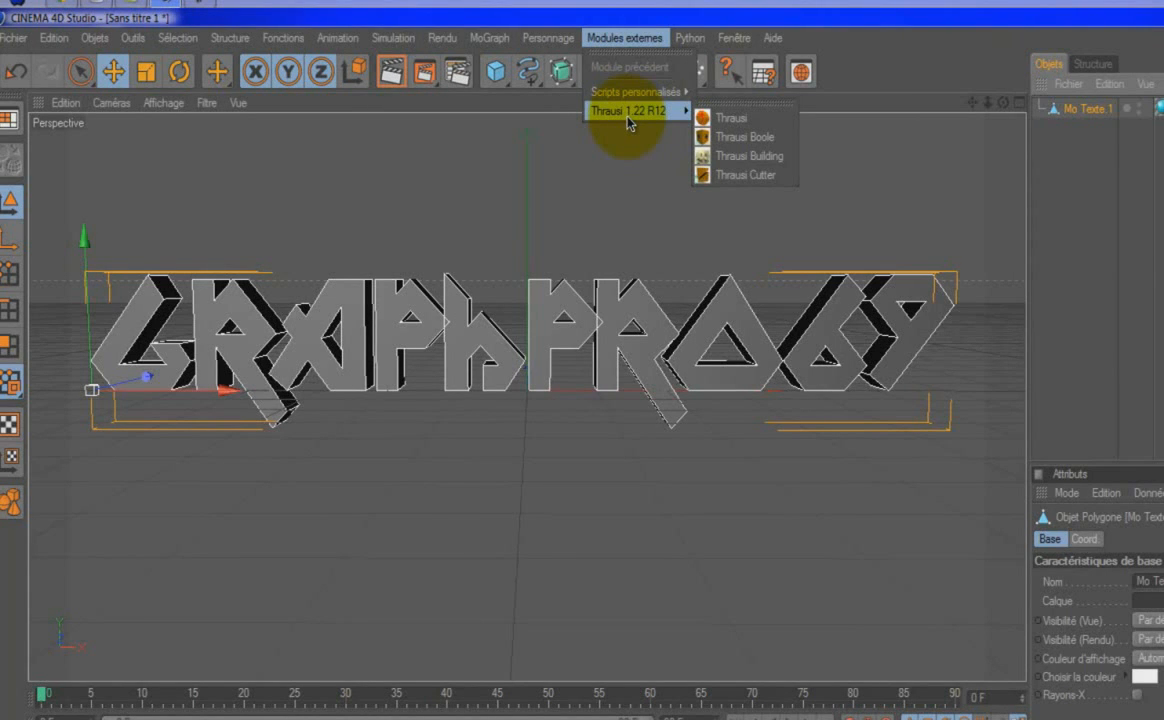
click(725, 118)
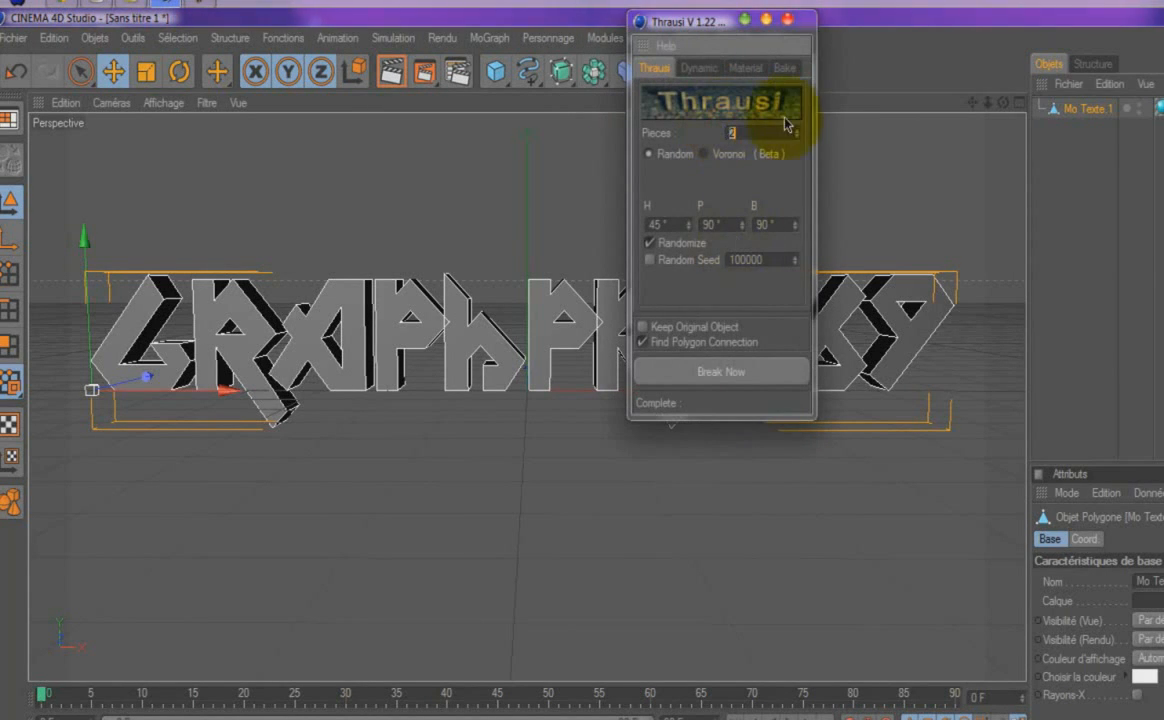
click(763, 133)
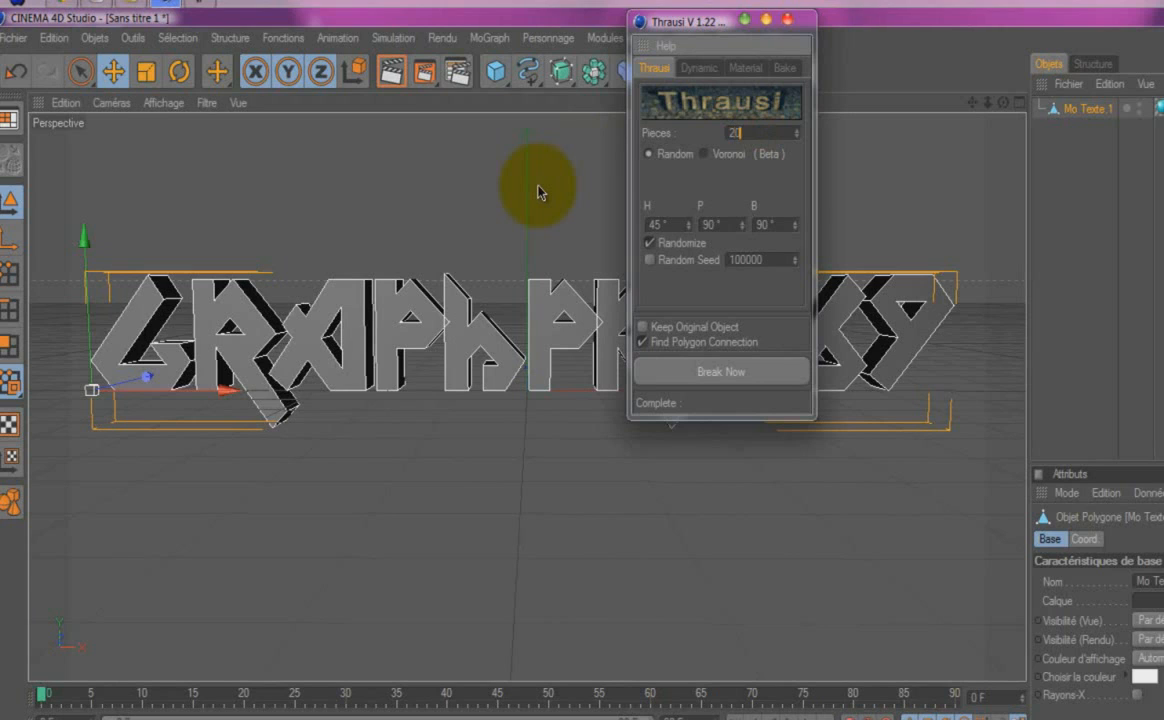
click(742, 133)
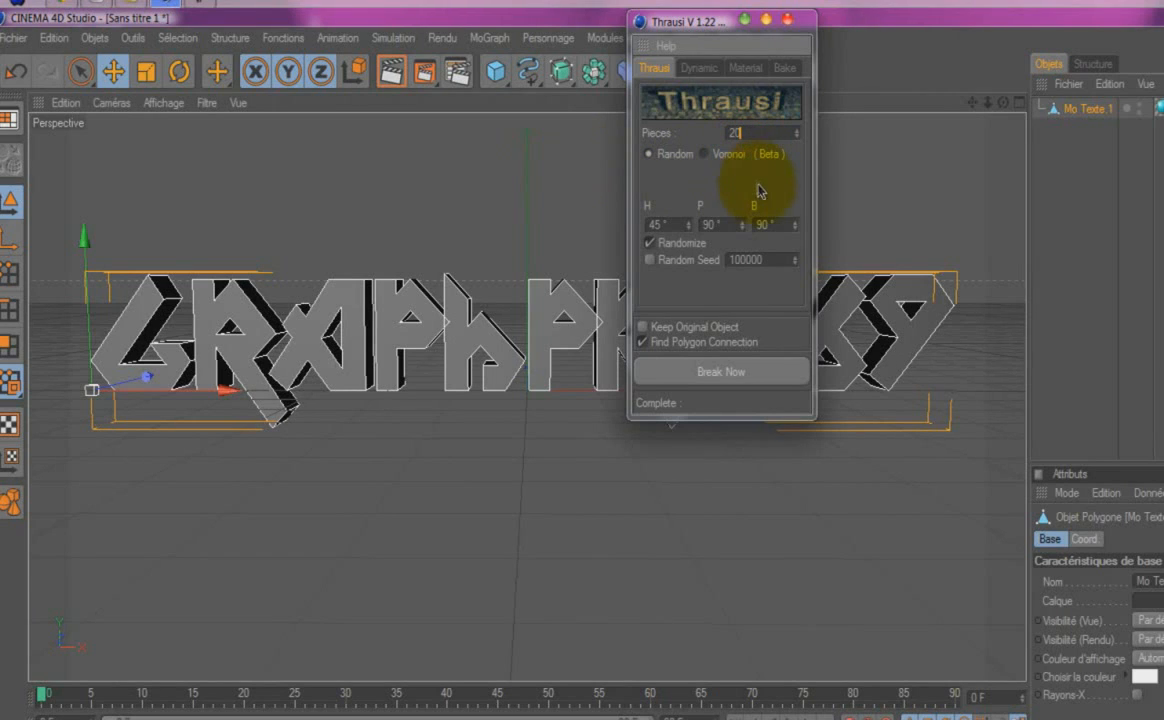
click(721, 372)
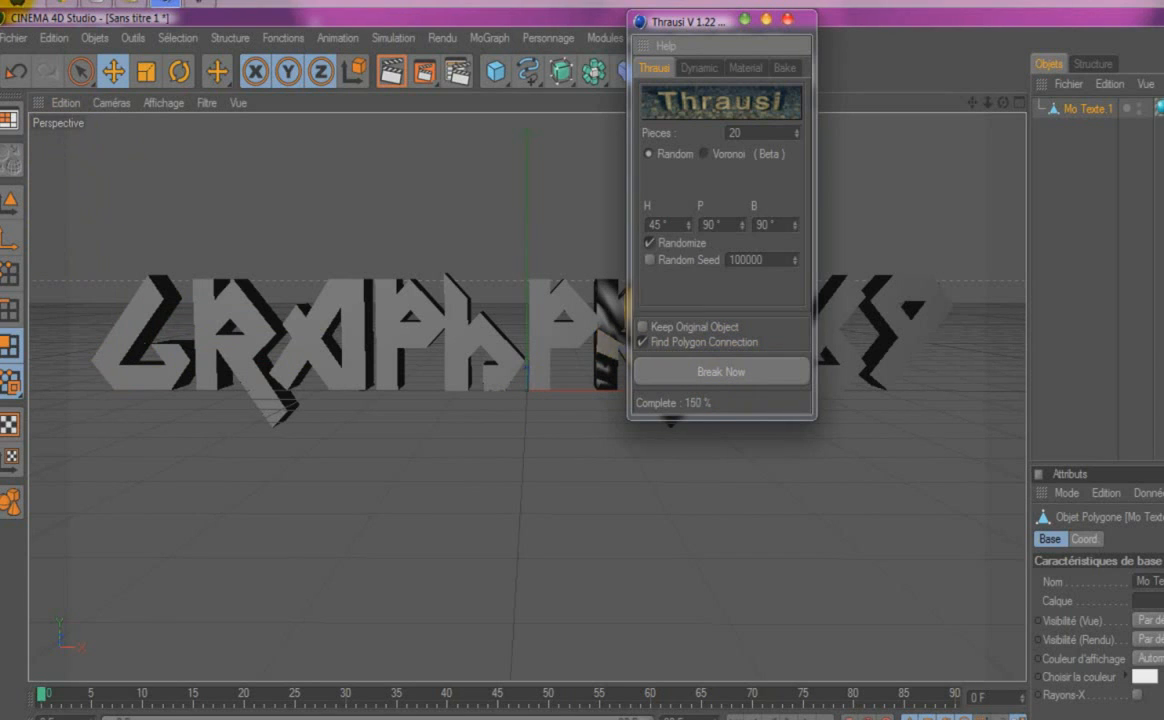
Switch to Windows Explorer and open the CINEMA 4D R12 folder under Program Files (x86), Maxon on the Acer (C:) drive.
click(15, 3)
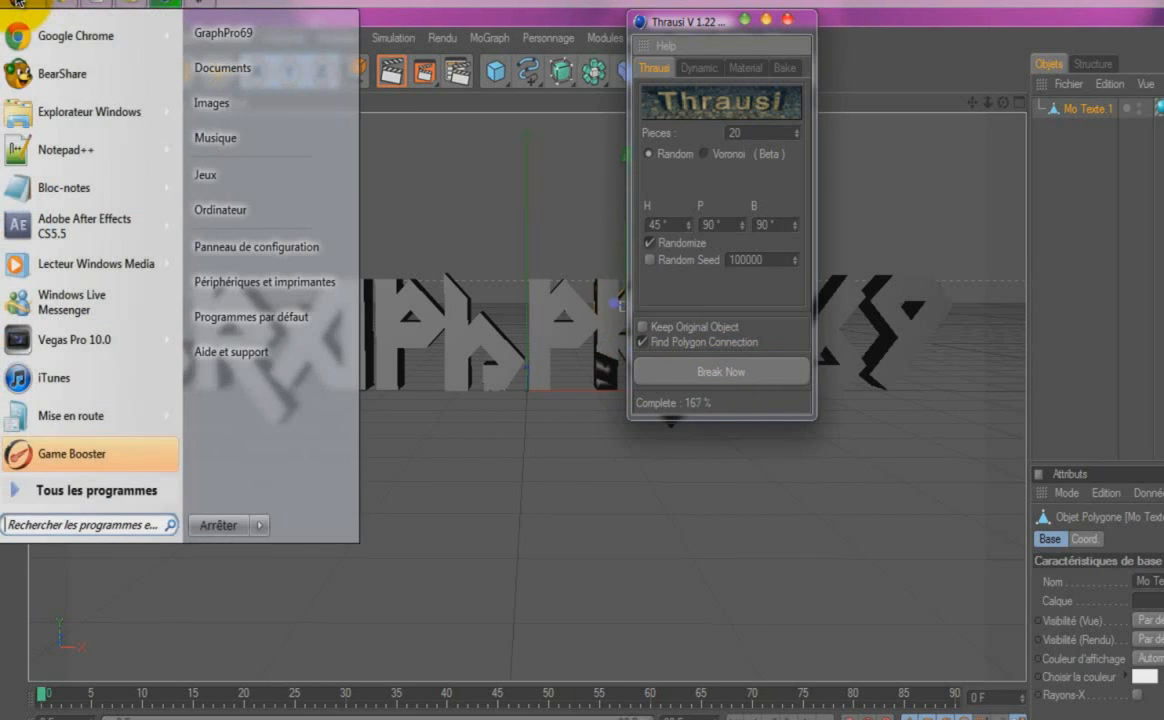
click(243, 216)
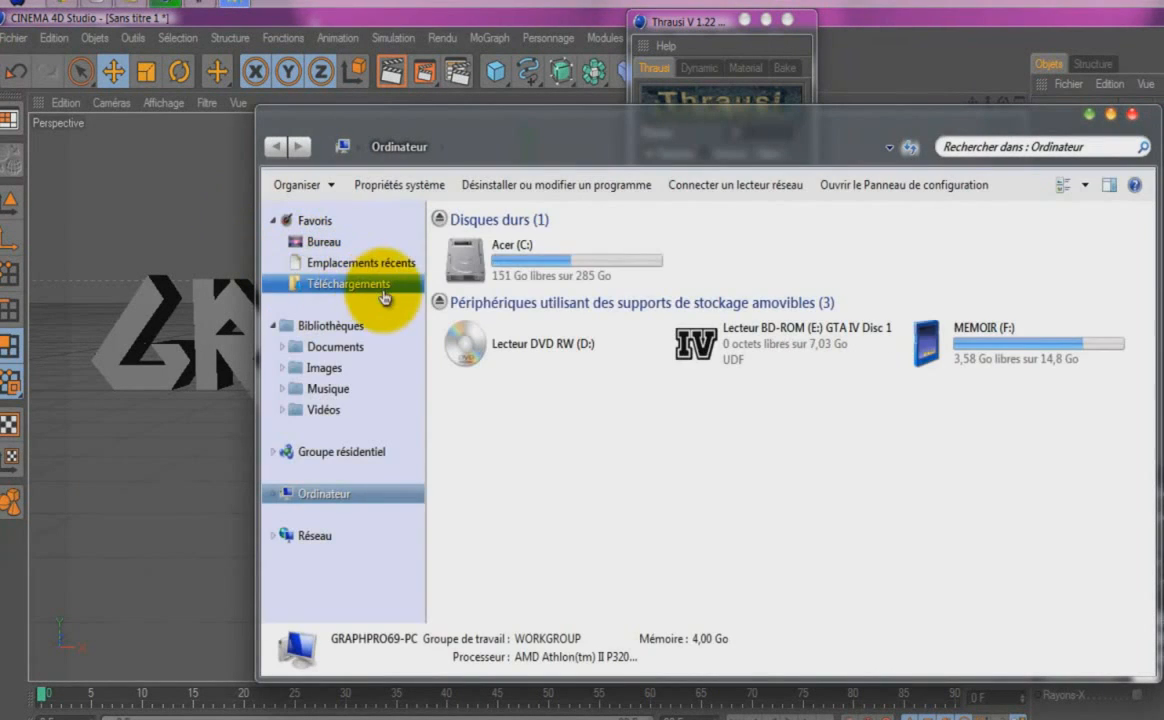
click(465, 260)
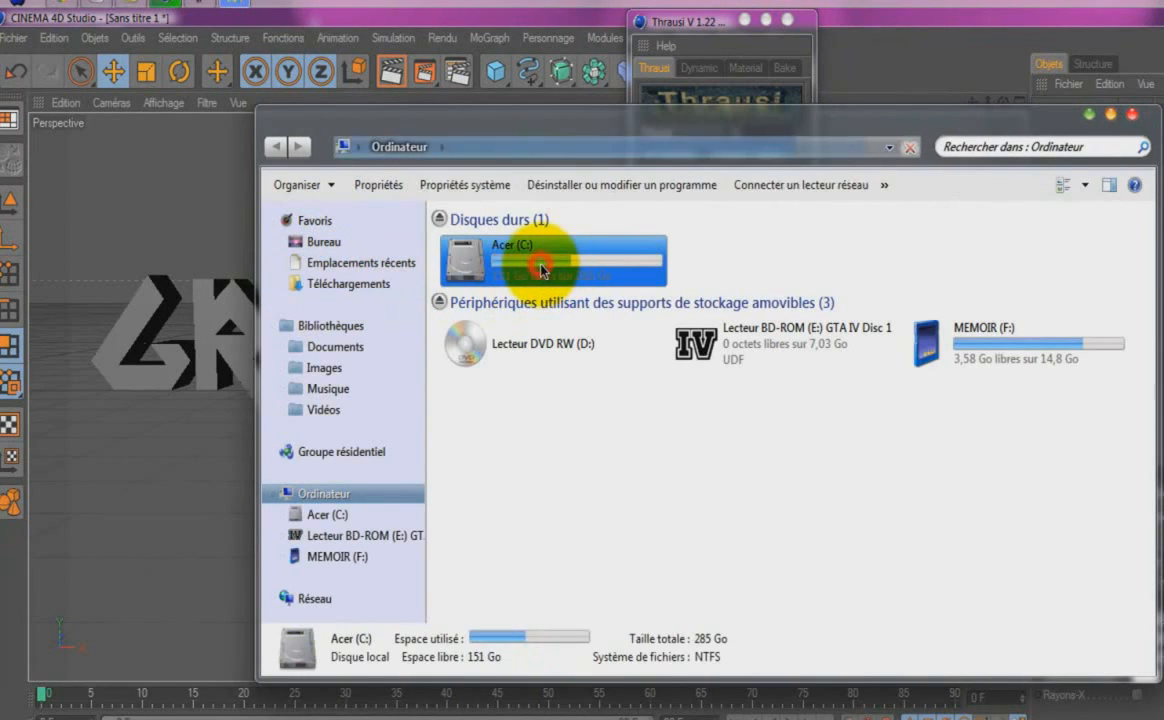
double_click(540, 265)
double_click(494, 350)
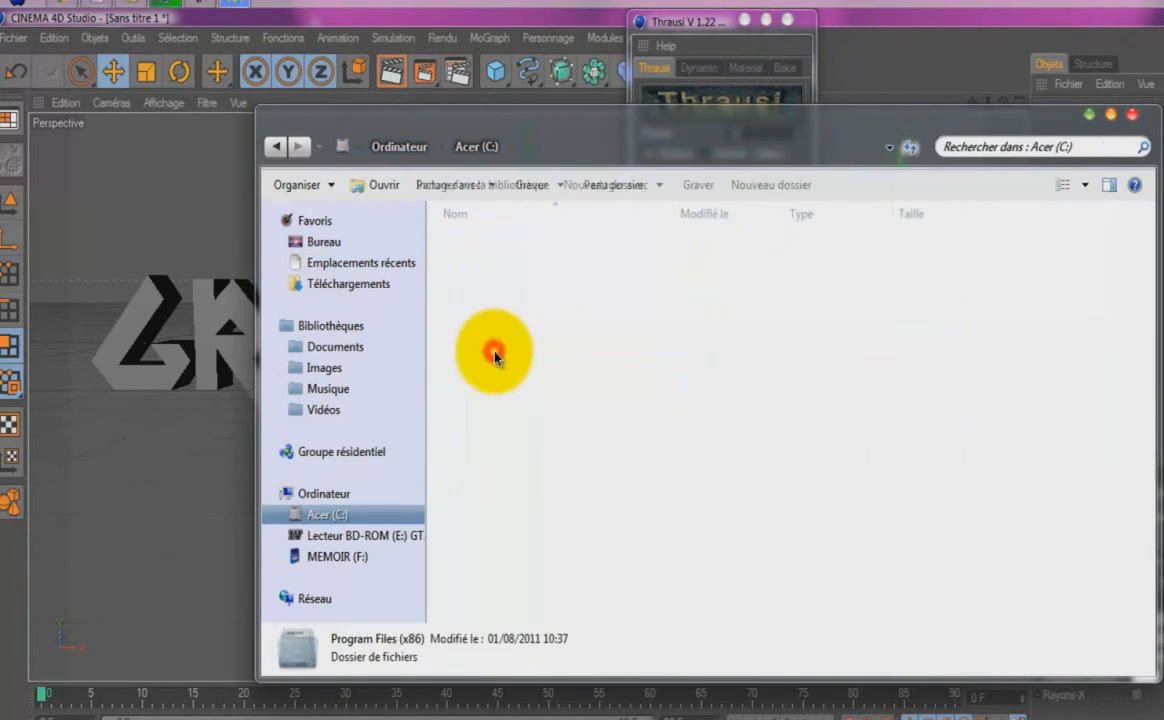
scroll(494, 356, down, 3)
scroll(496, 358, down, 3)
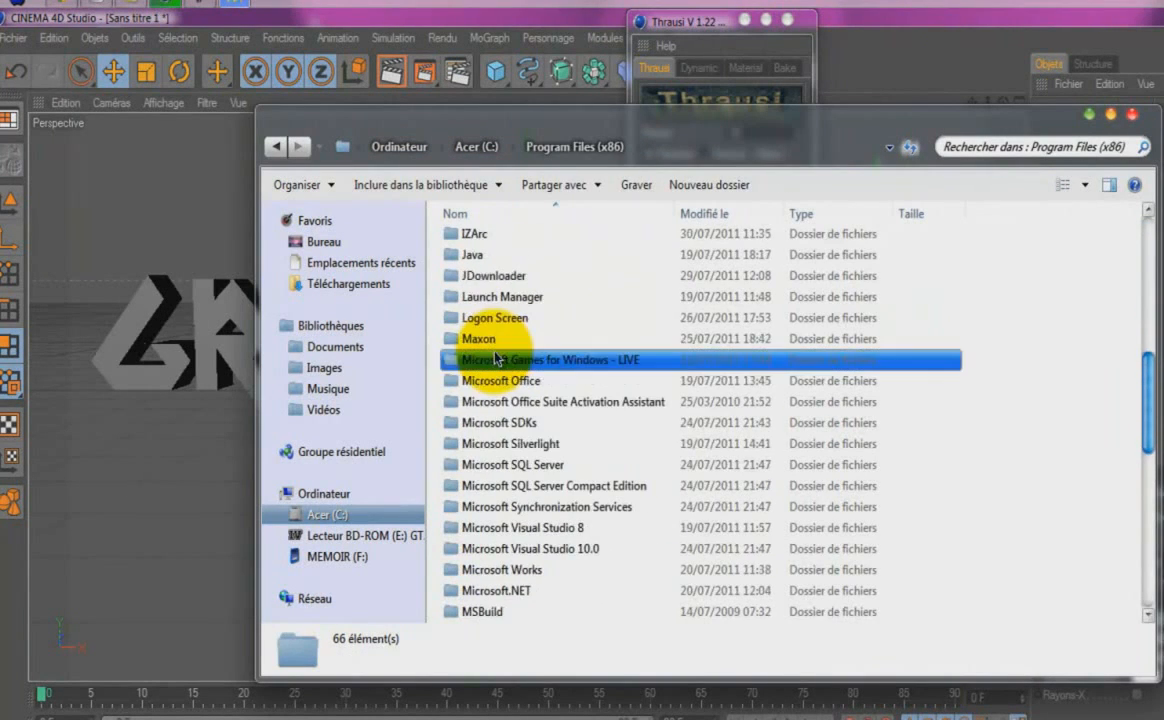
double_click(485, 338)
double_click(464, 245)
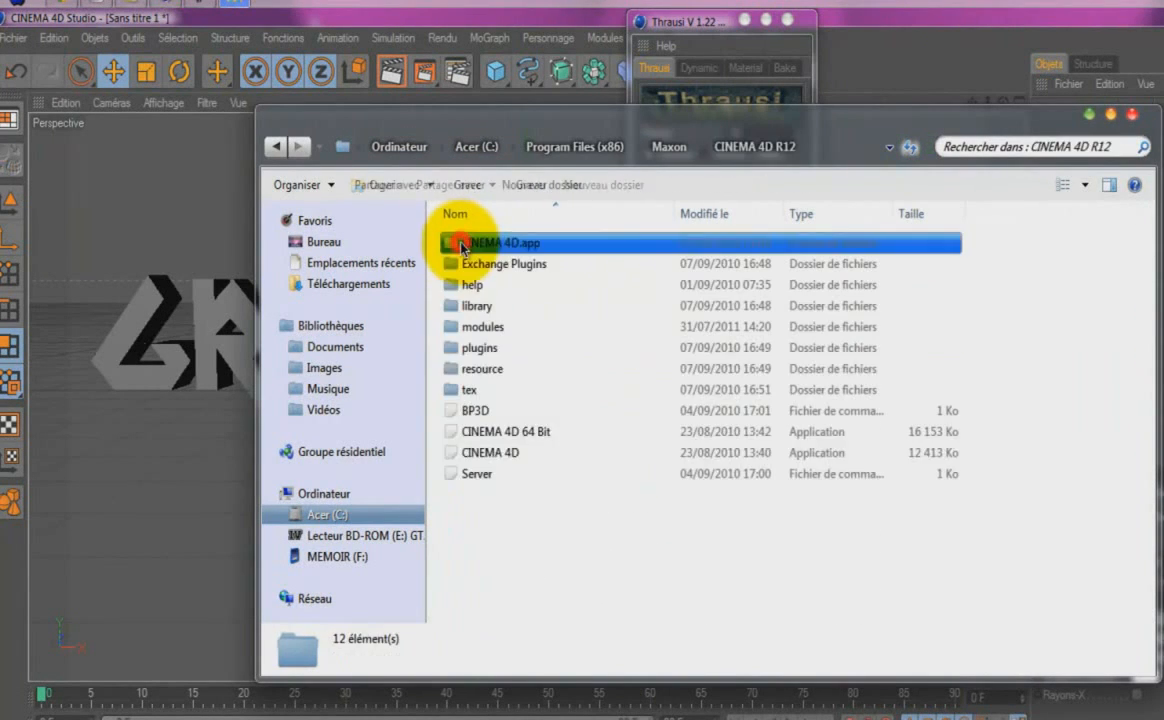
Look through the Exchange Plugins and modules folders of the CINEMA 4D R12 installation.
double_click(500, 268)
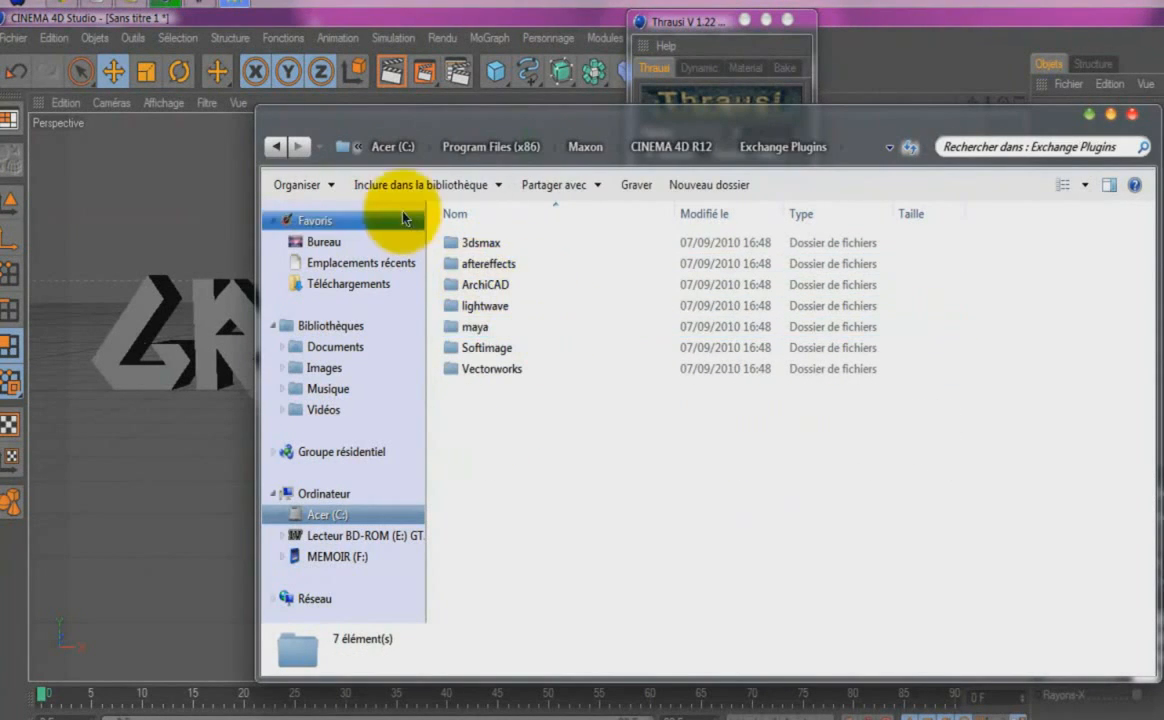
click(277, 146)
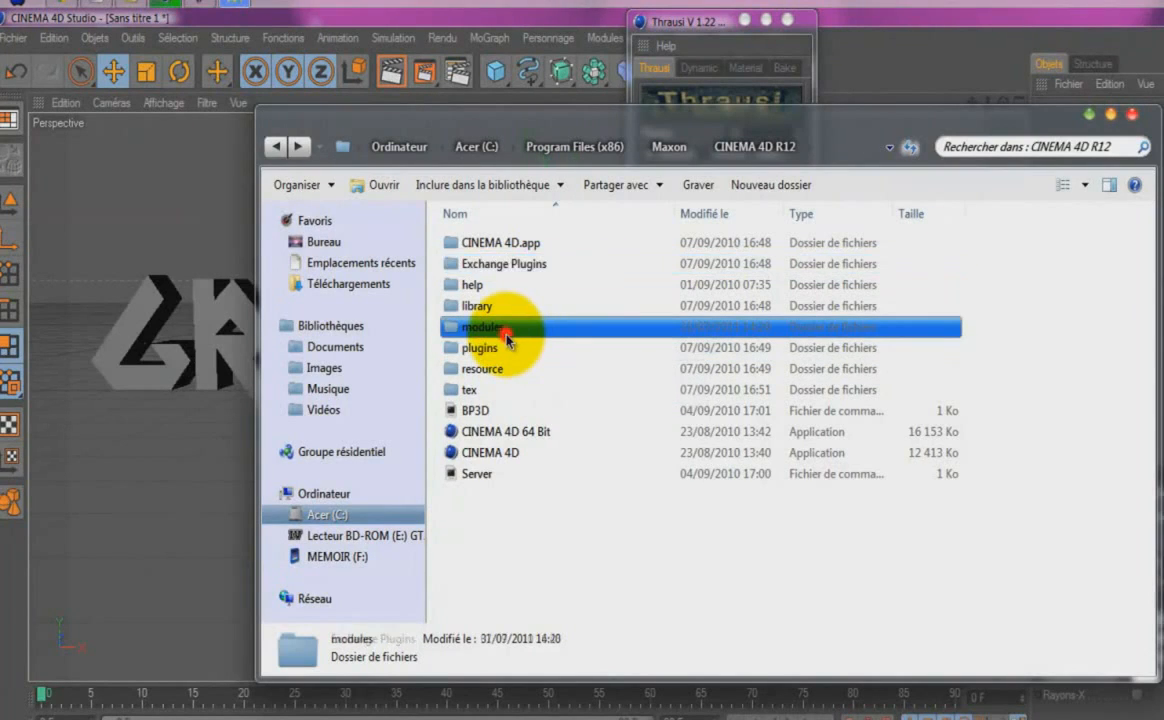
double_click(508, 335)
click(499, 458)
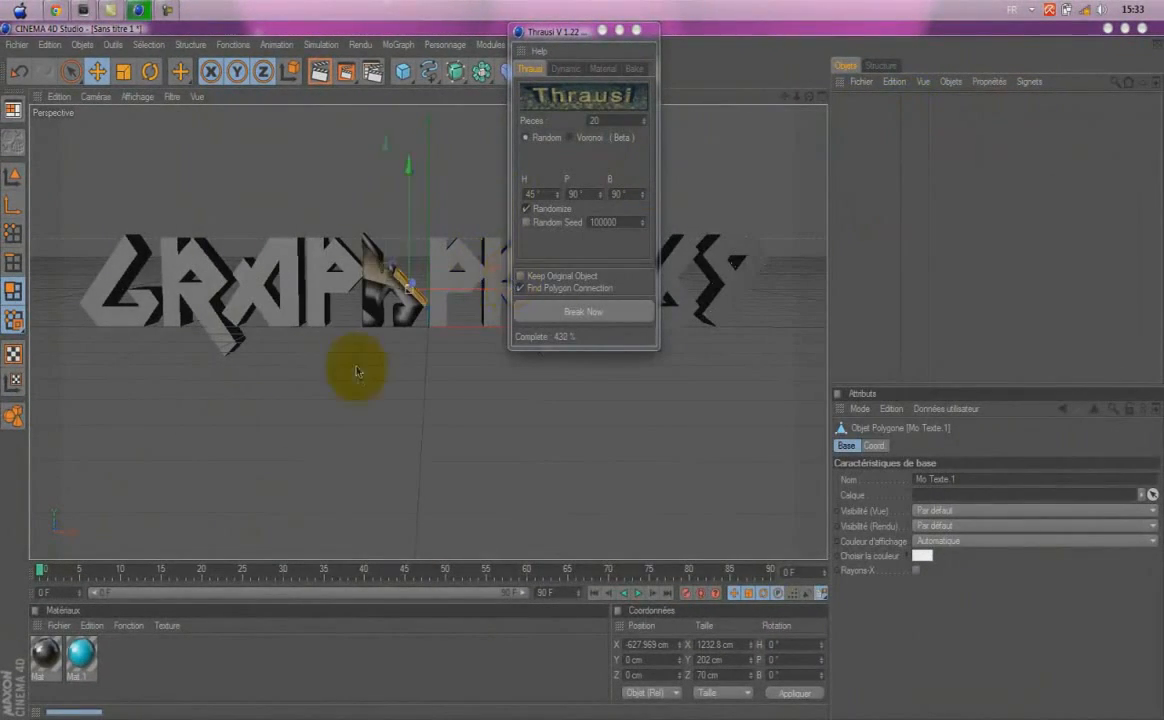
Return to Cinema 4D, close the Thrausi dialog, and deselect all the broken text objects.
click(538, 308)
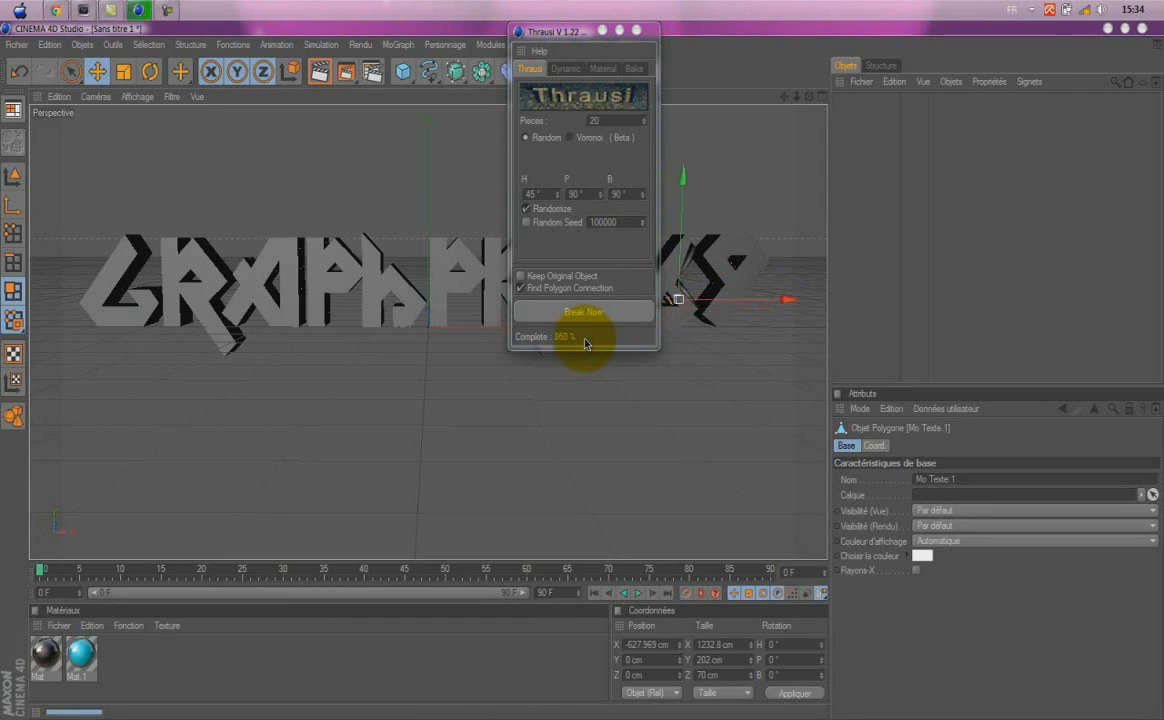
click(581, 313)
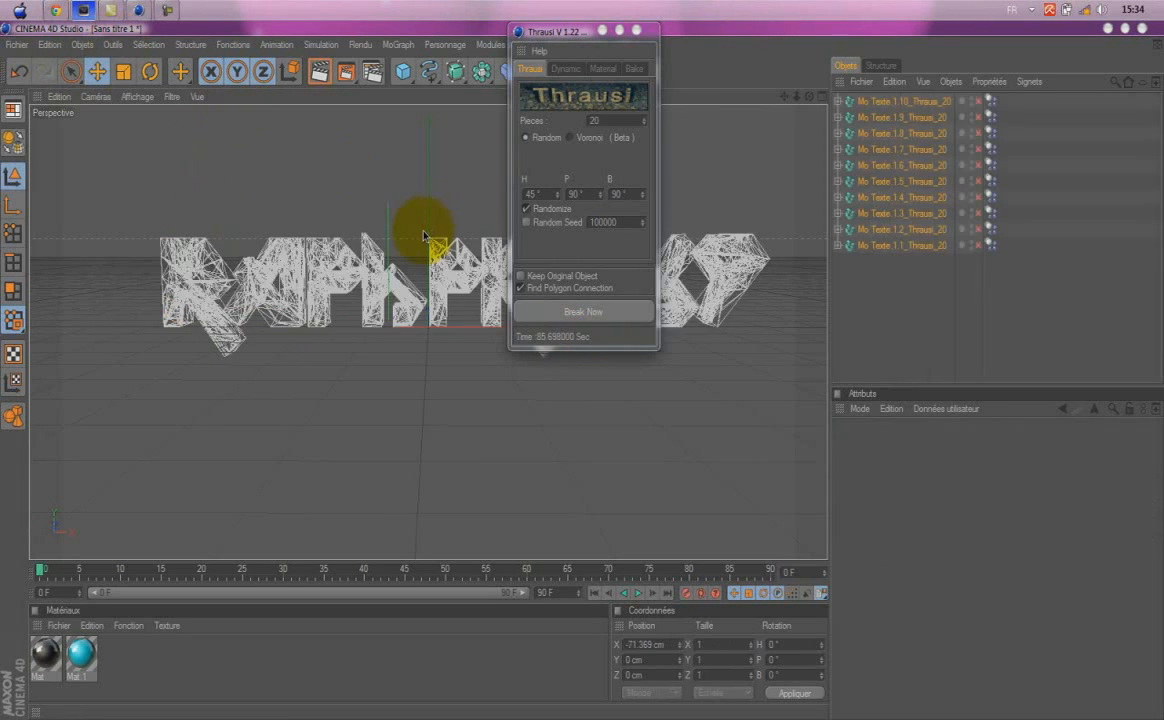
click(639, 35)
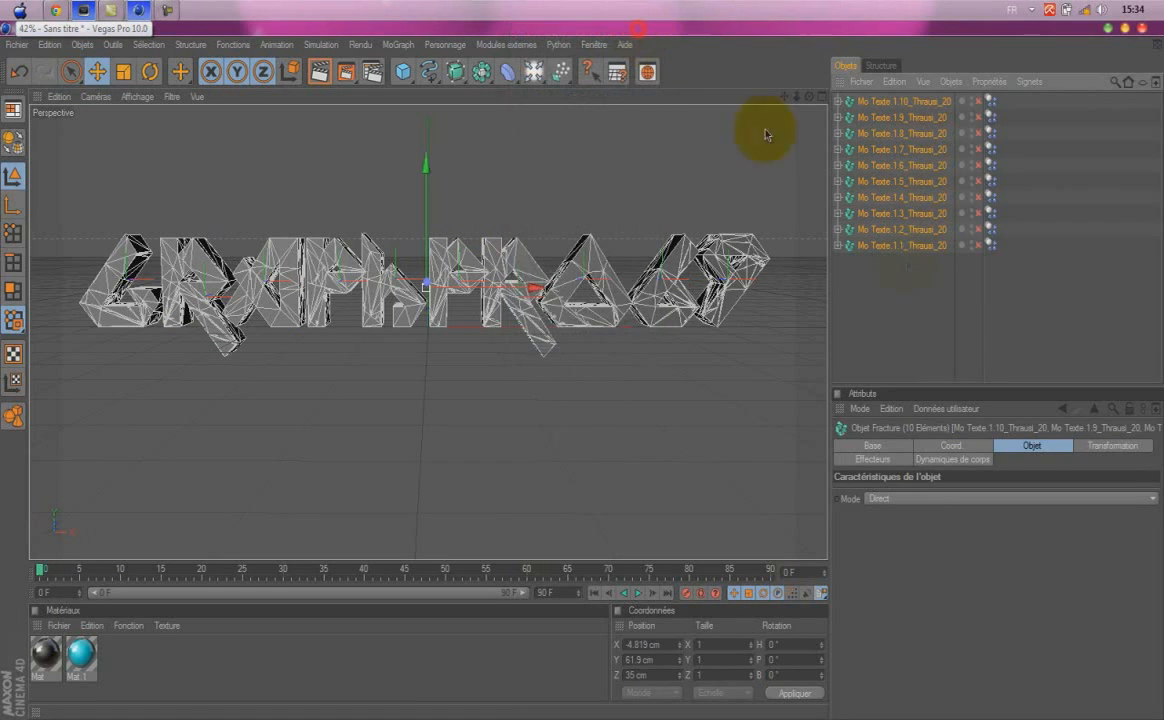
click(903, 280)
drag(879, 269, 881, 63)
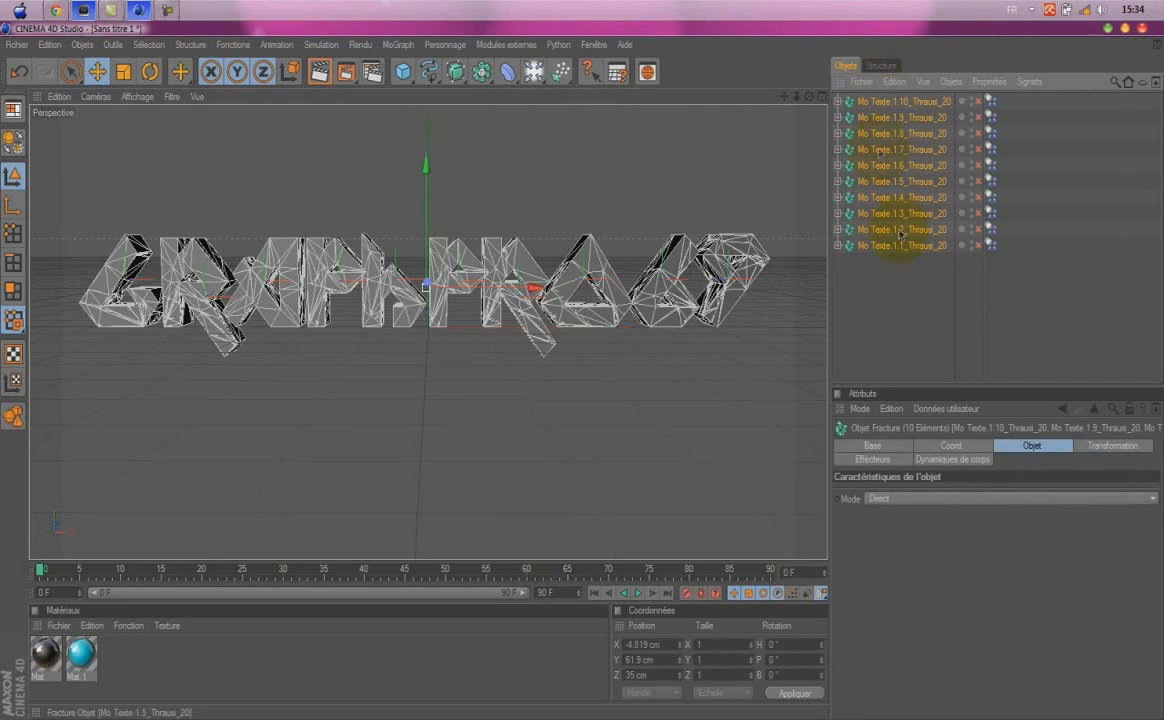
click(910, 348)
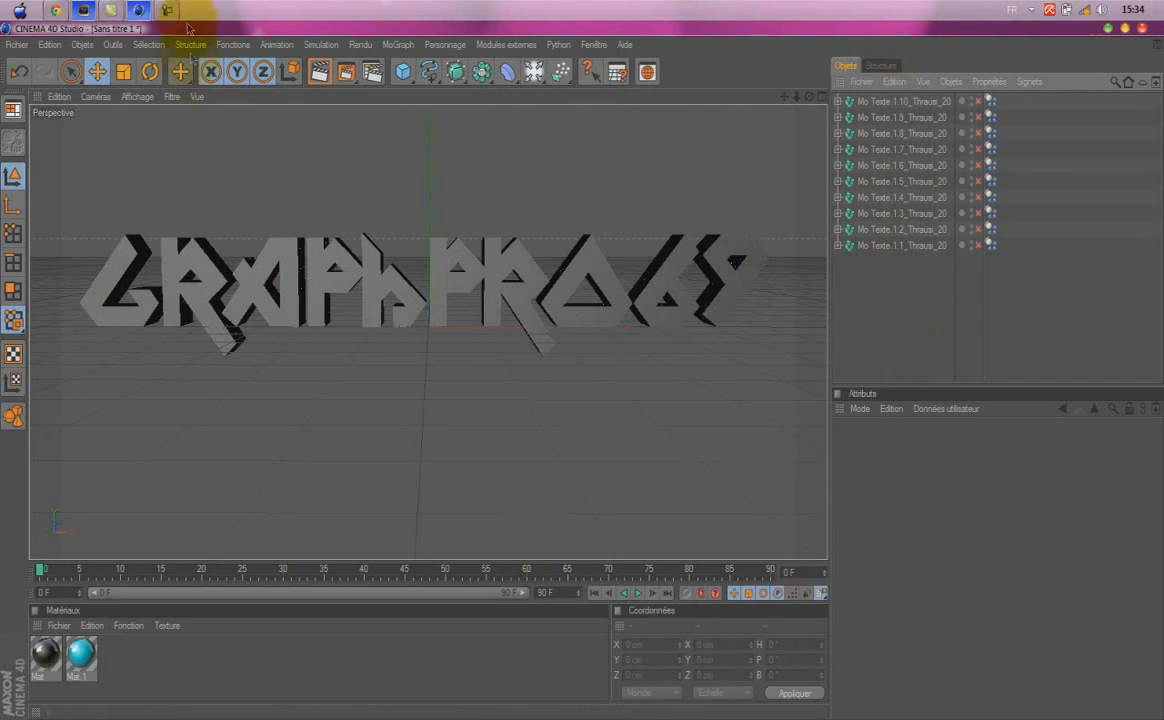
Add a MoGraph Fracture object and place all ten Thrausi text objects inside it.
click(392, 47)
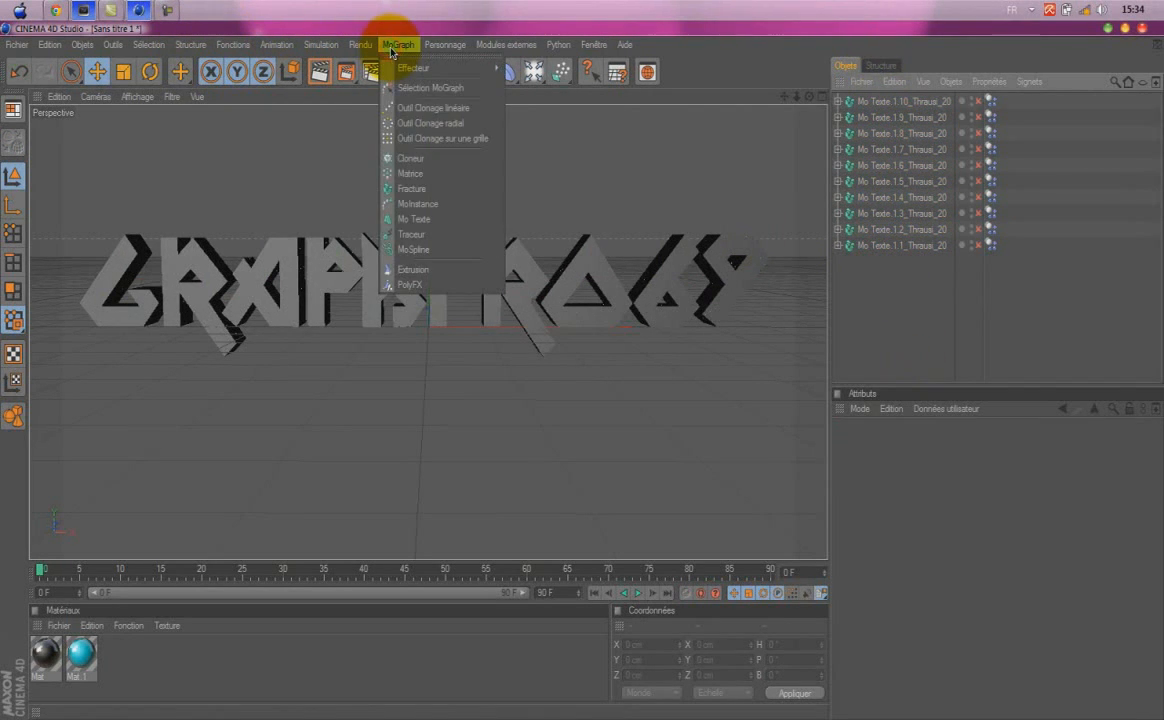
click(411, 190)
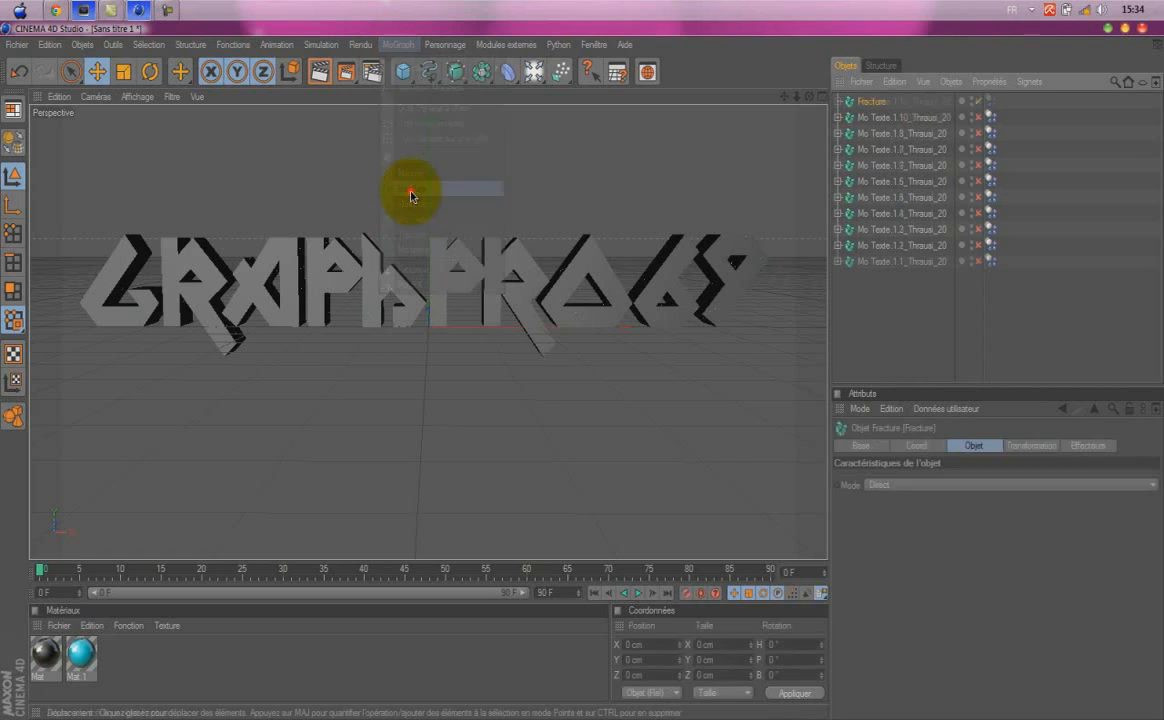
drag(907, 339, 877, 124)
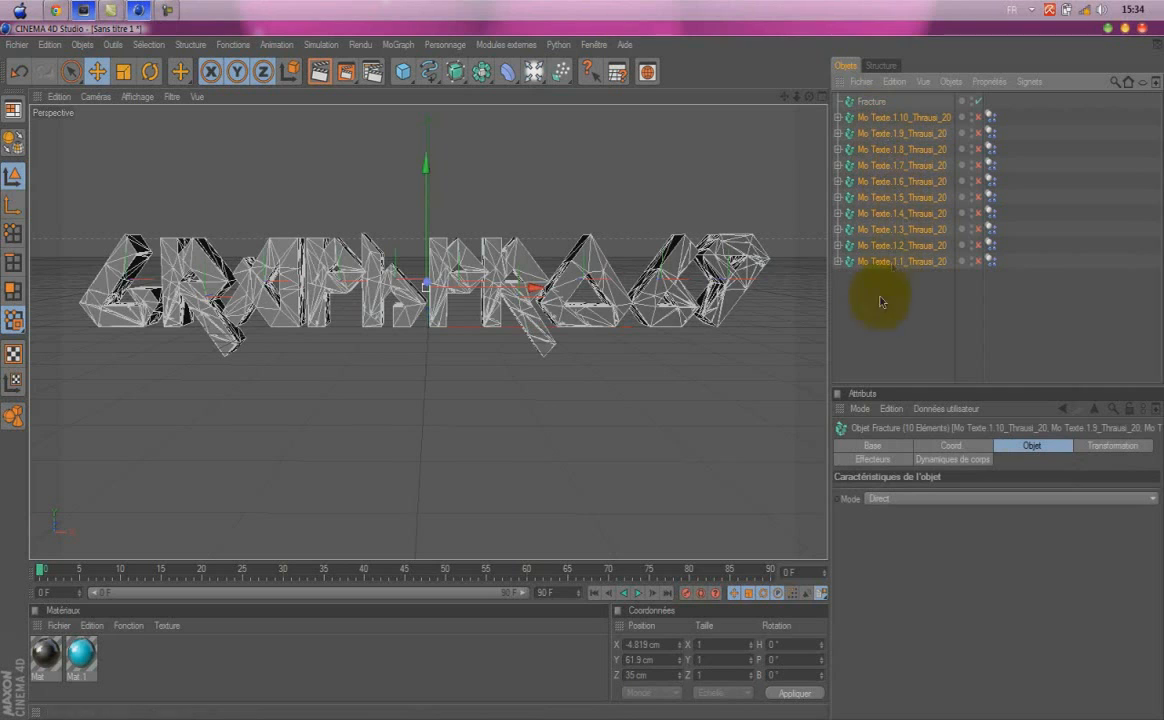
drag(878, 108, 840, 104)
click(872, 140)
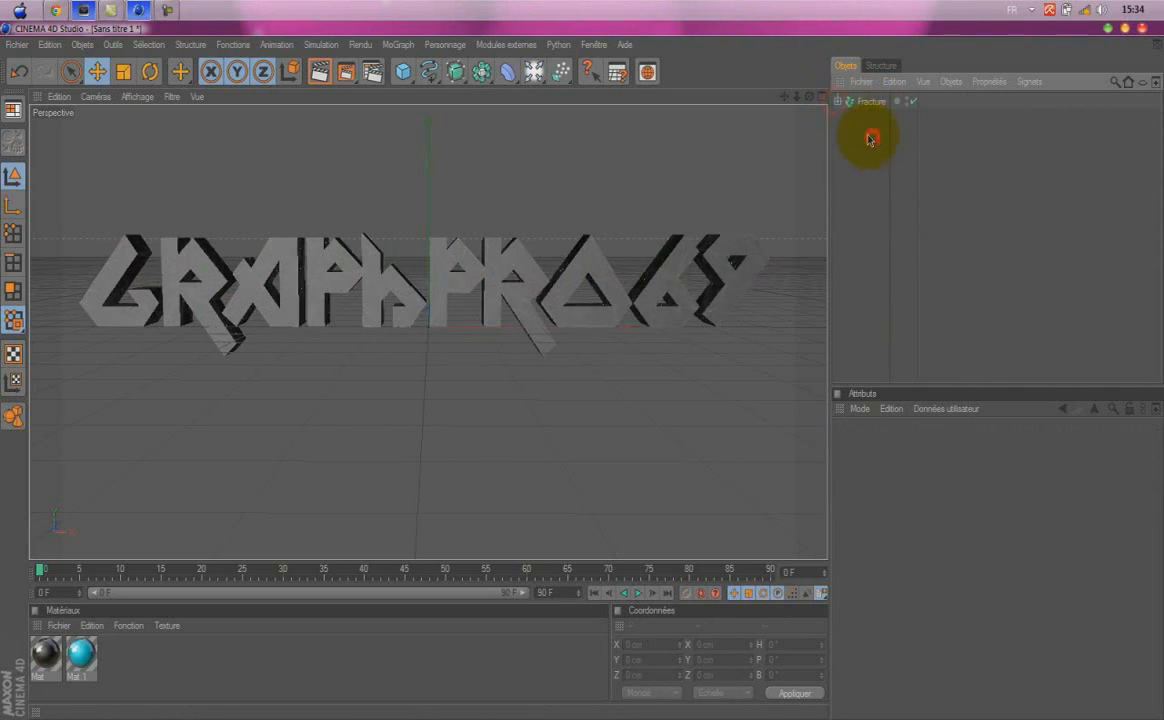
Remove the ten Thrausi parent objects inside Fracture, leaving their pieces directly under it, and collapse the hierarchy.
click(866, 102)
click(840, 120)
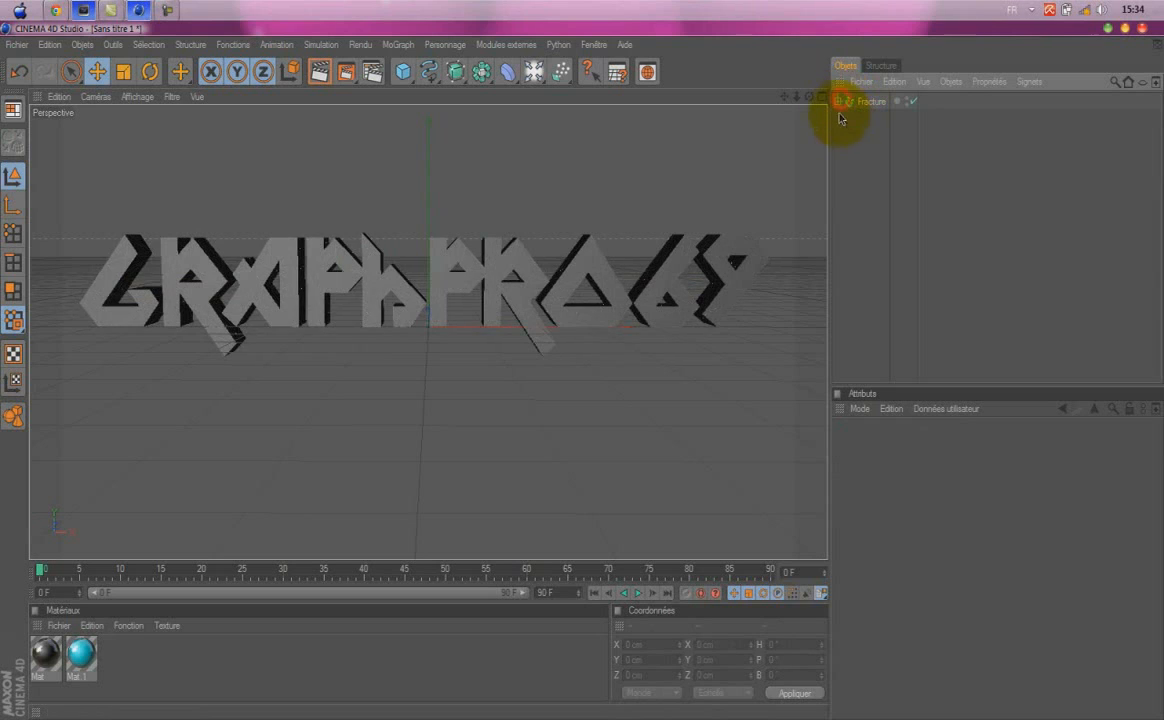
click(838, 101)
drag(885, 338, 920, 118)
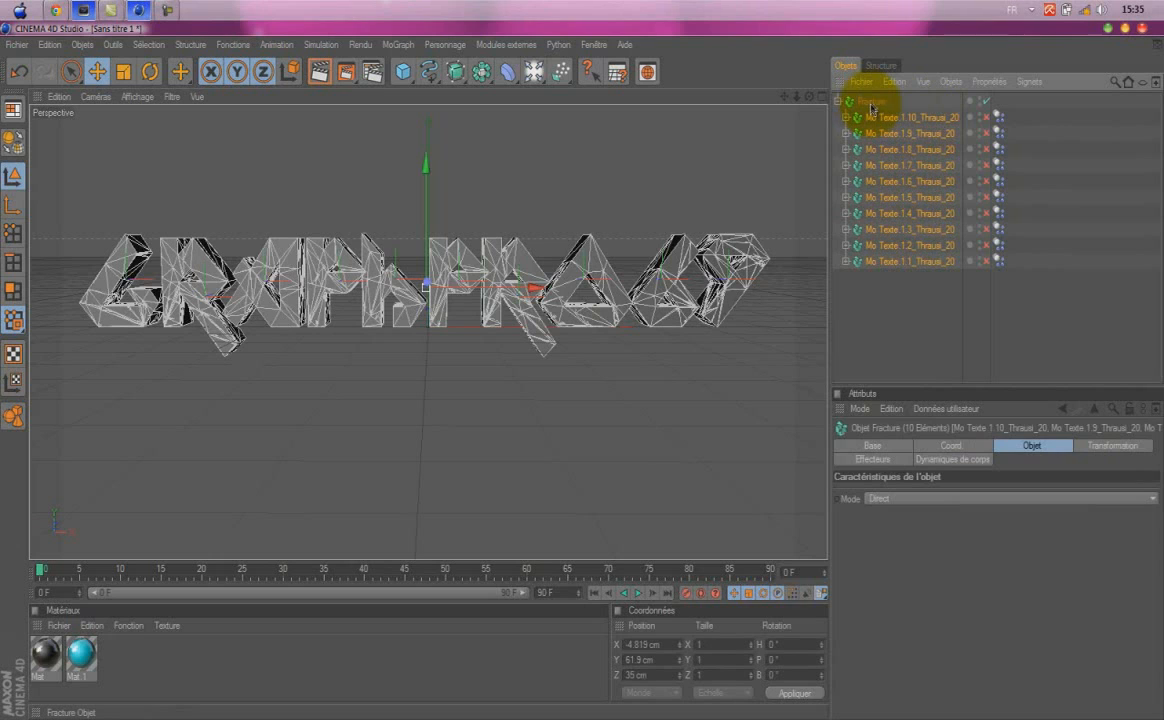
click(871, 102)
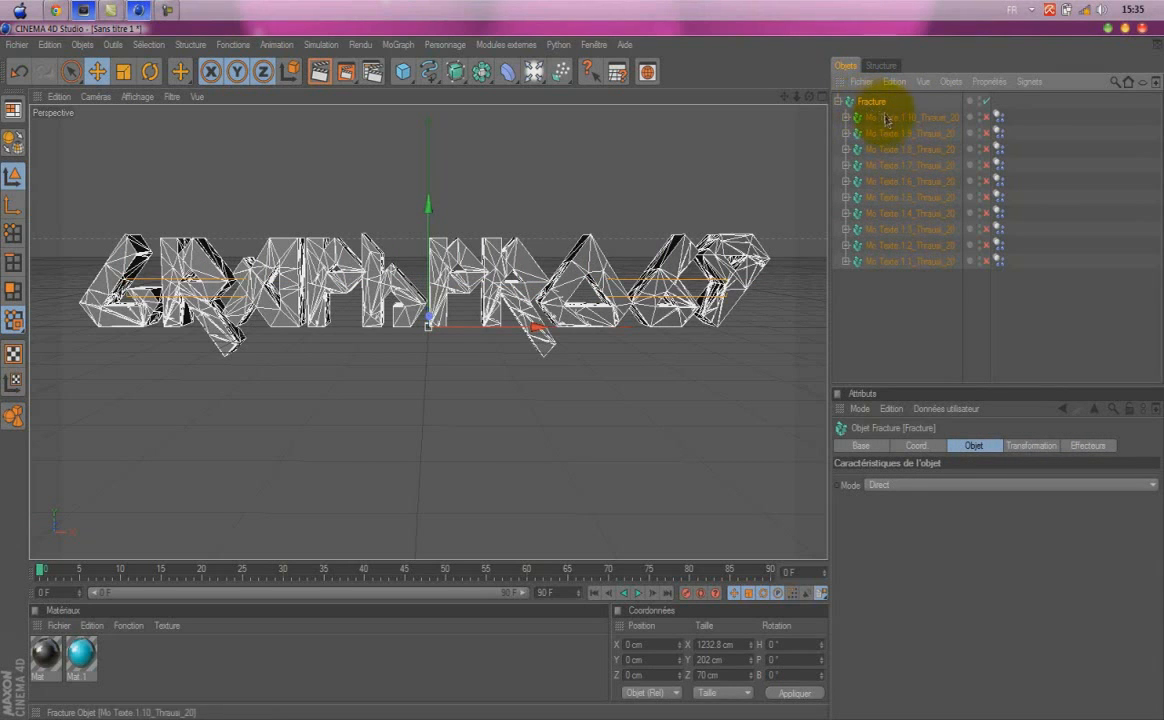
drag(912, 304, 887, 120)
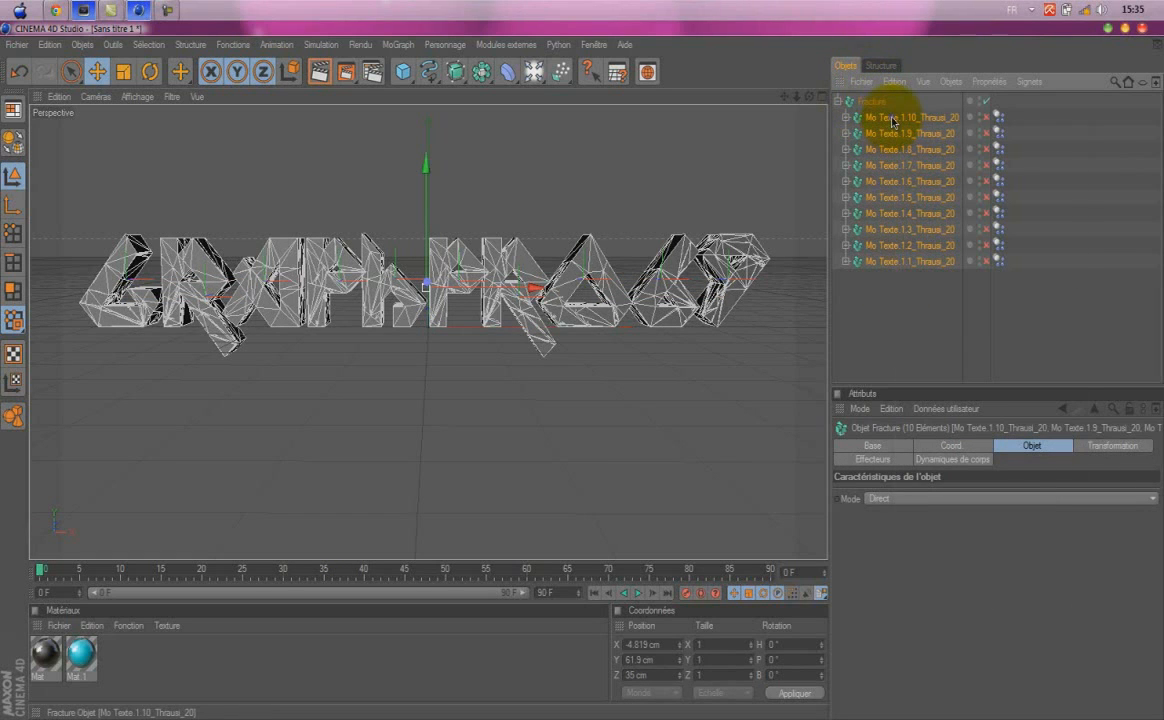
right_click(893, 121)
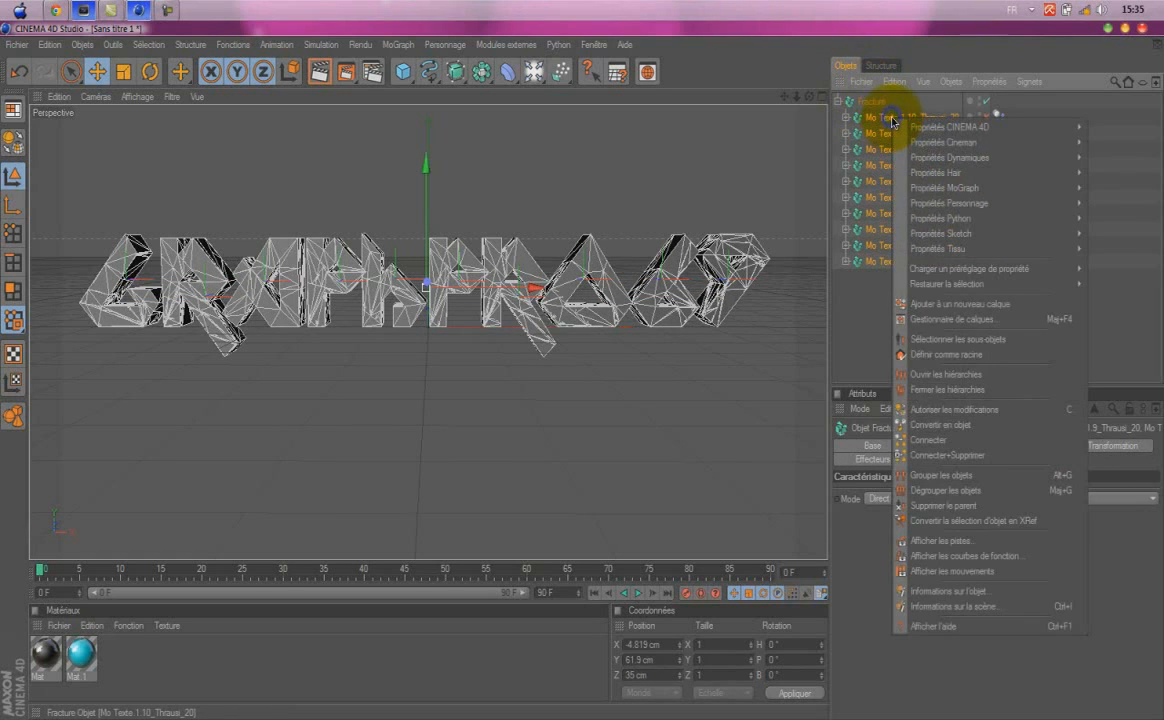
click(955, 507)
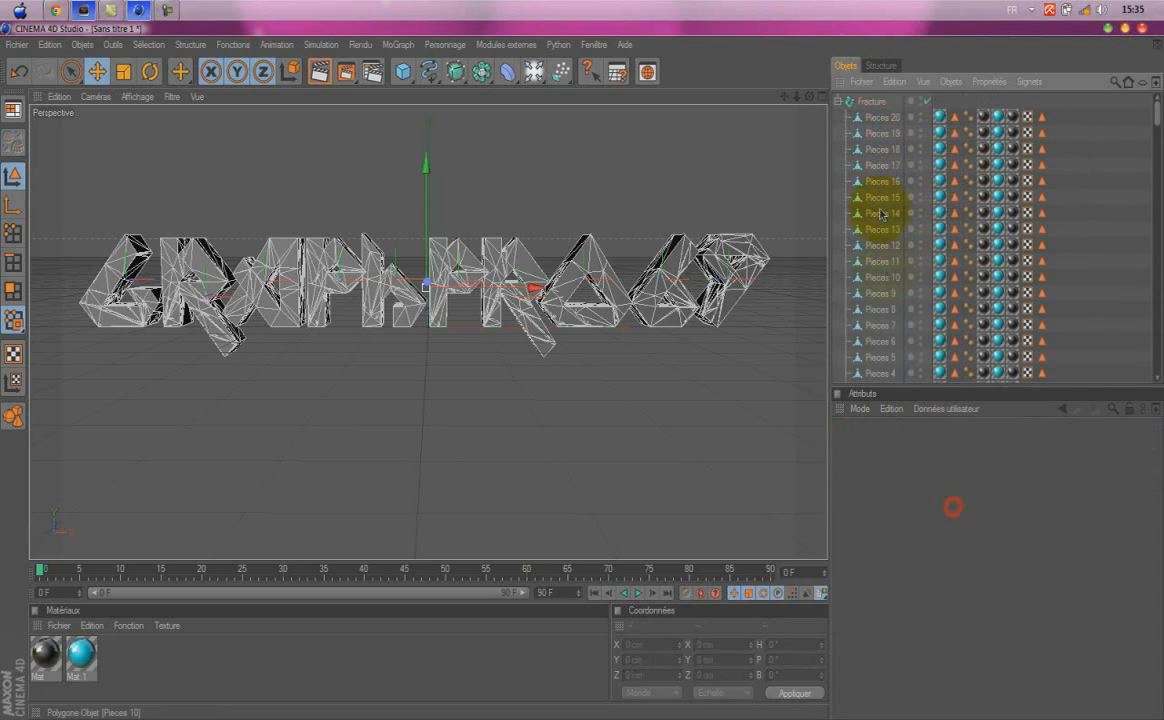
click(838, 102)
Add a MoGraph Simple effector to the Fracture object.
click(872, 102)
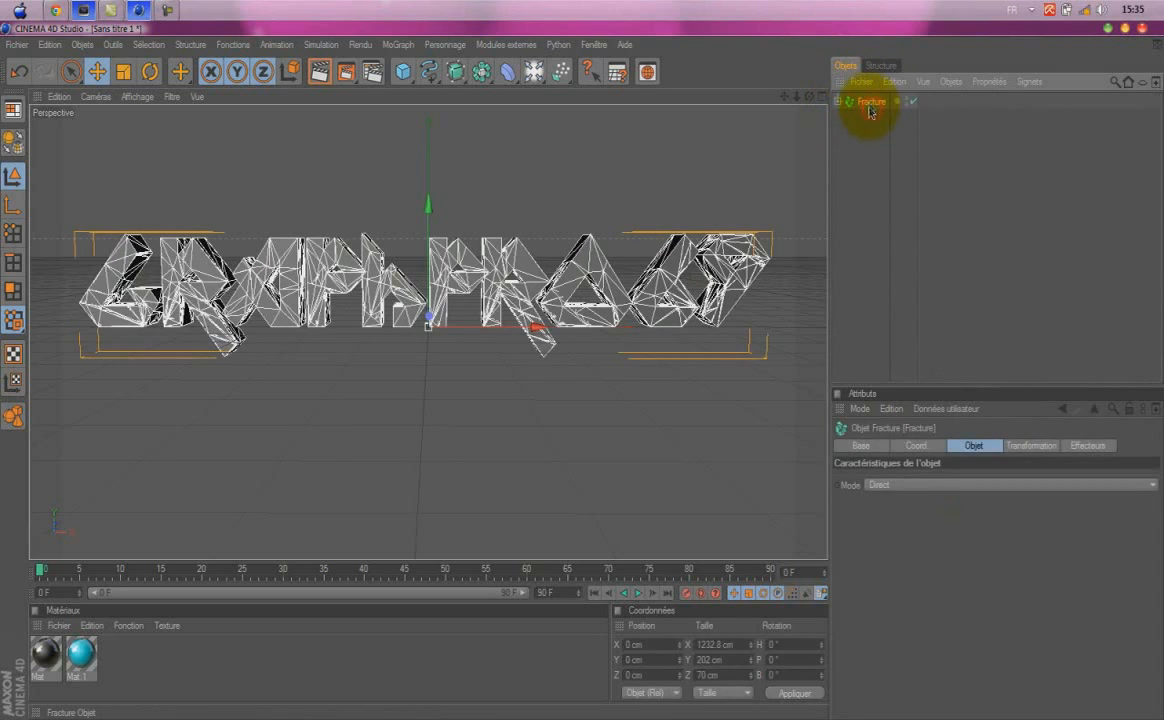
click(882, 185)
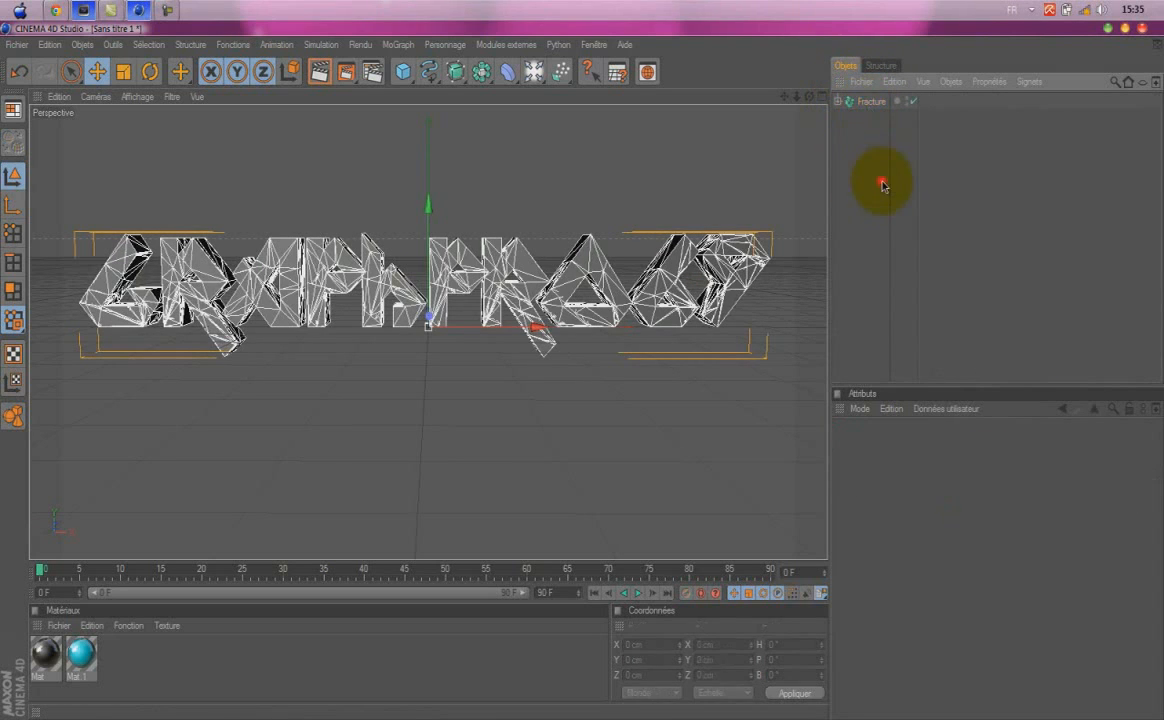
click(870, 102)
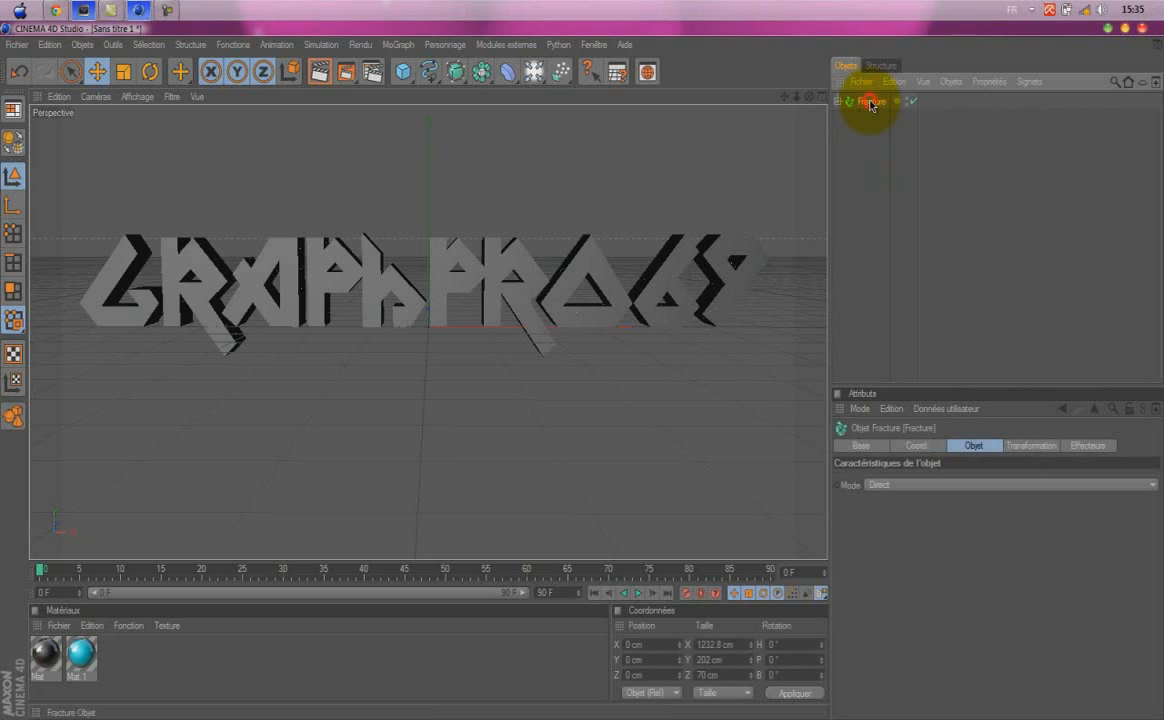
click(399, 46)
mouse_move(425, 66)
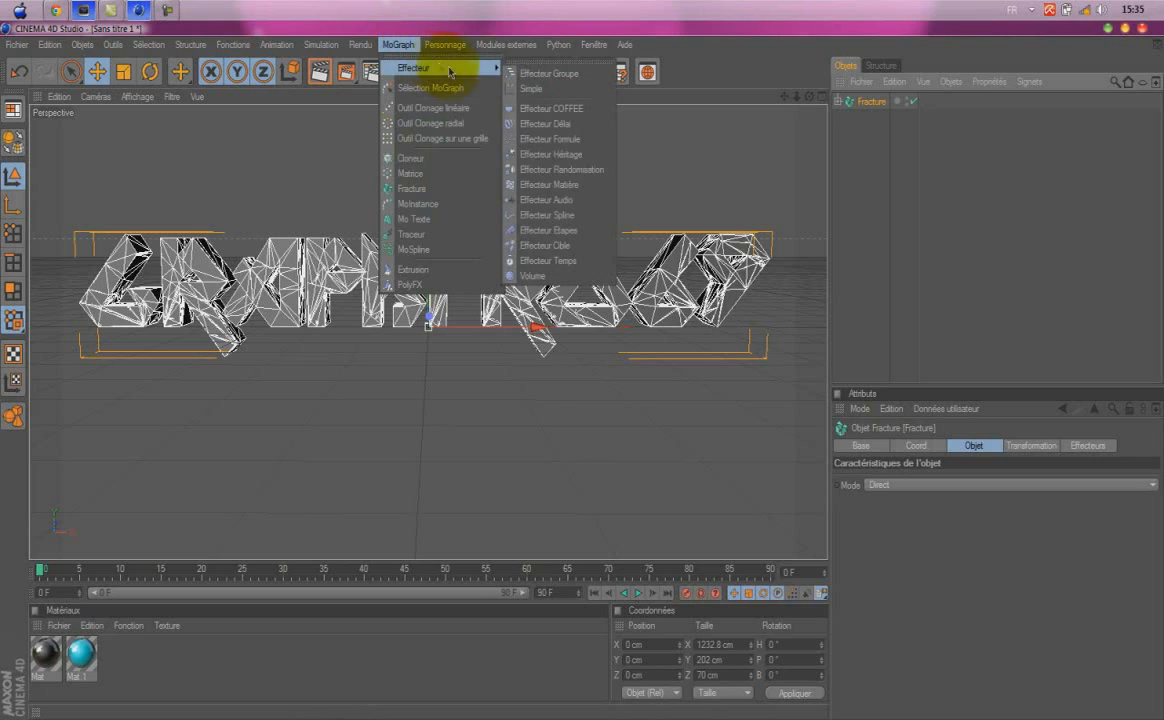
click(535, 93)
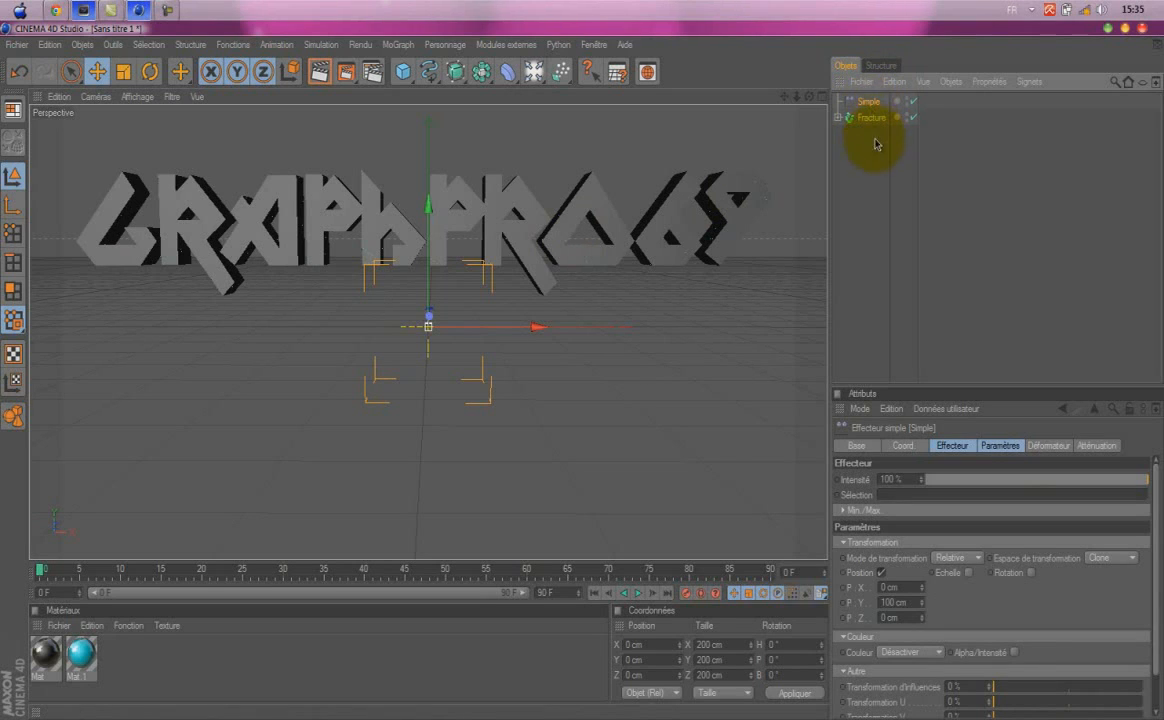
Set the Simple effector's Y position offset to 0 cm.
click(905, 602)
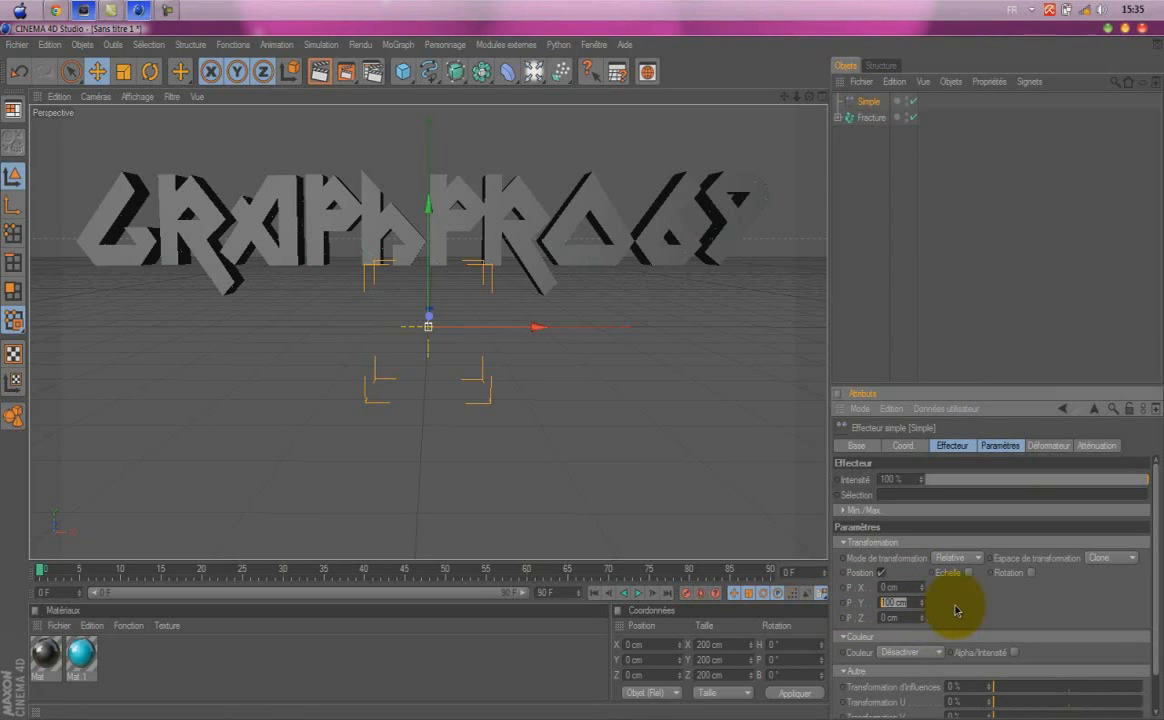
text(0)
key(Return)
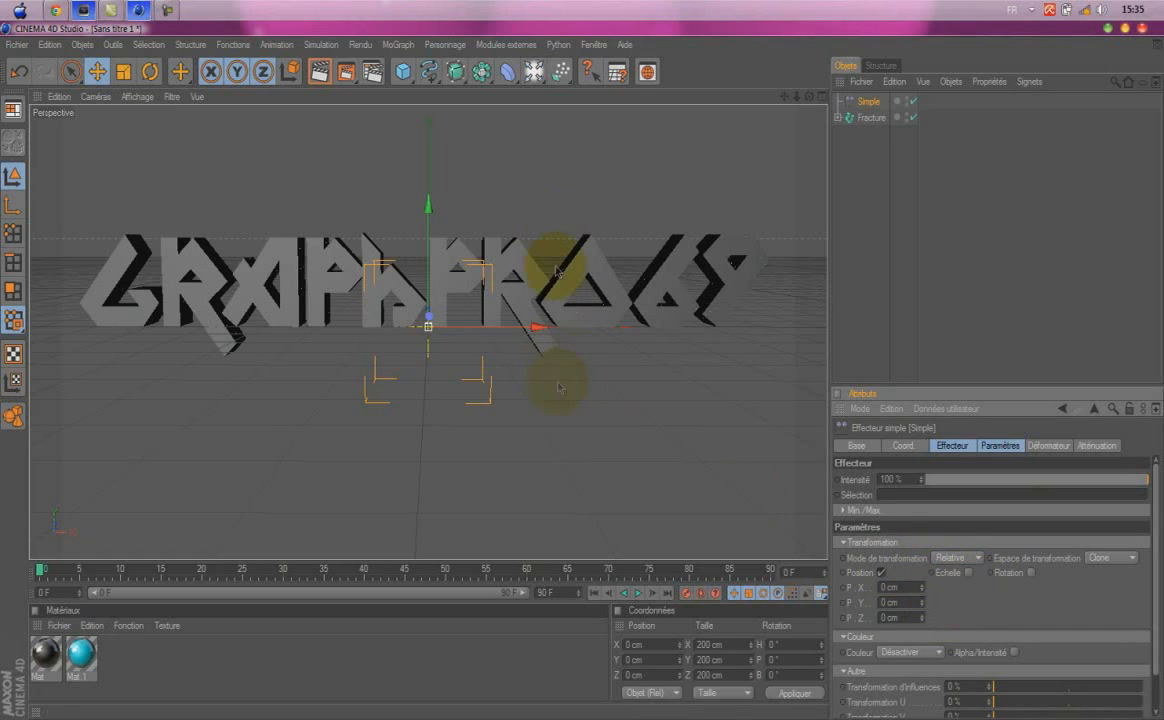
Enable uniform scale on the Simple effector and set its scale to -0.14 to open gaps between the text pieces.
click(968, 573)
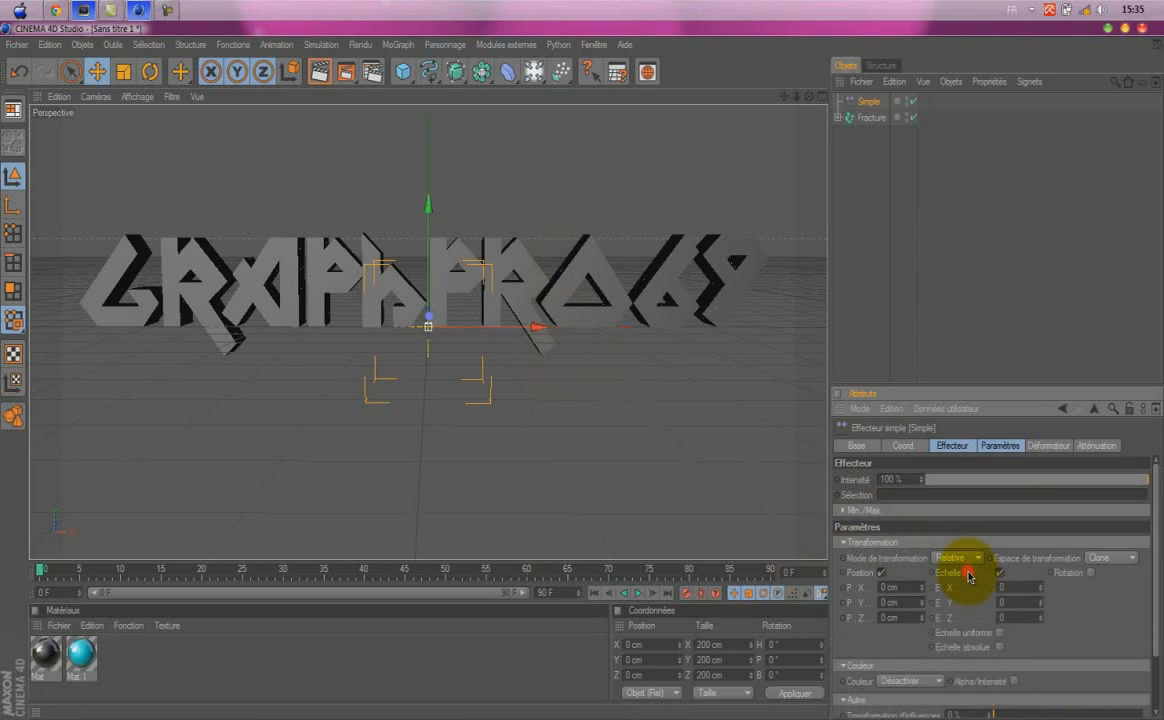
click(998, 634)
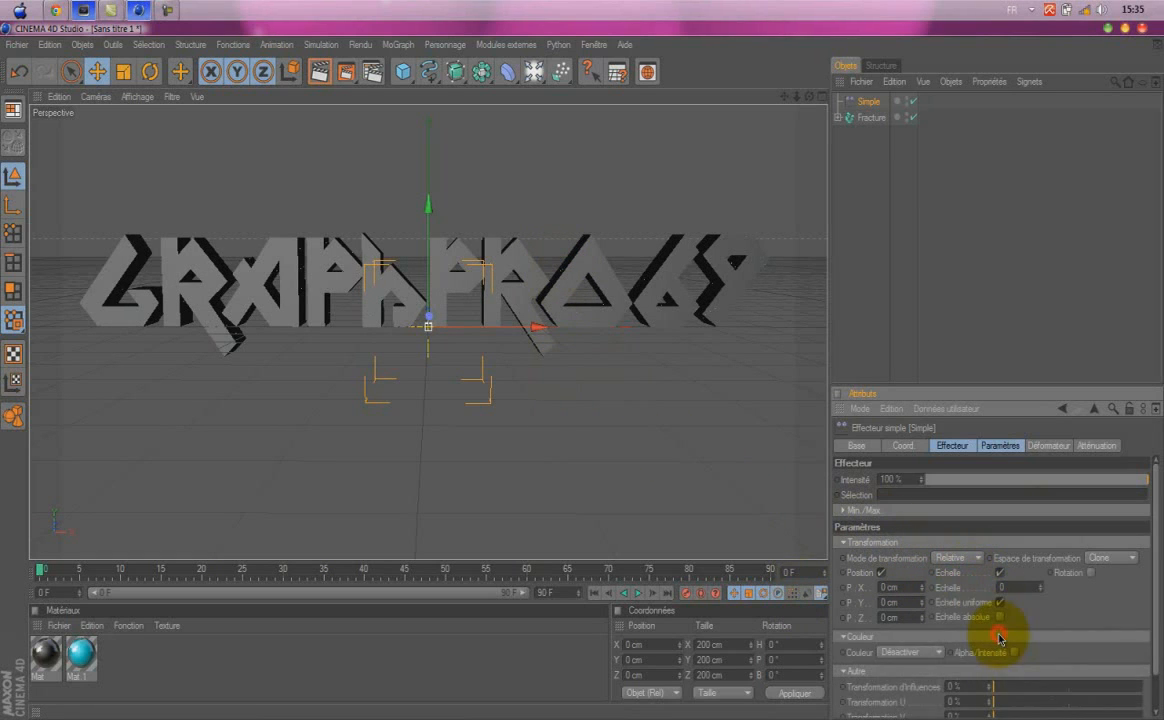
click(1033, 582)
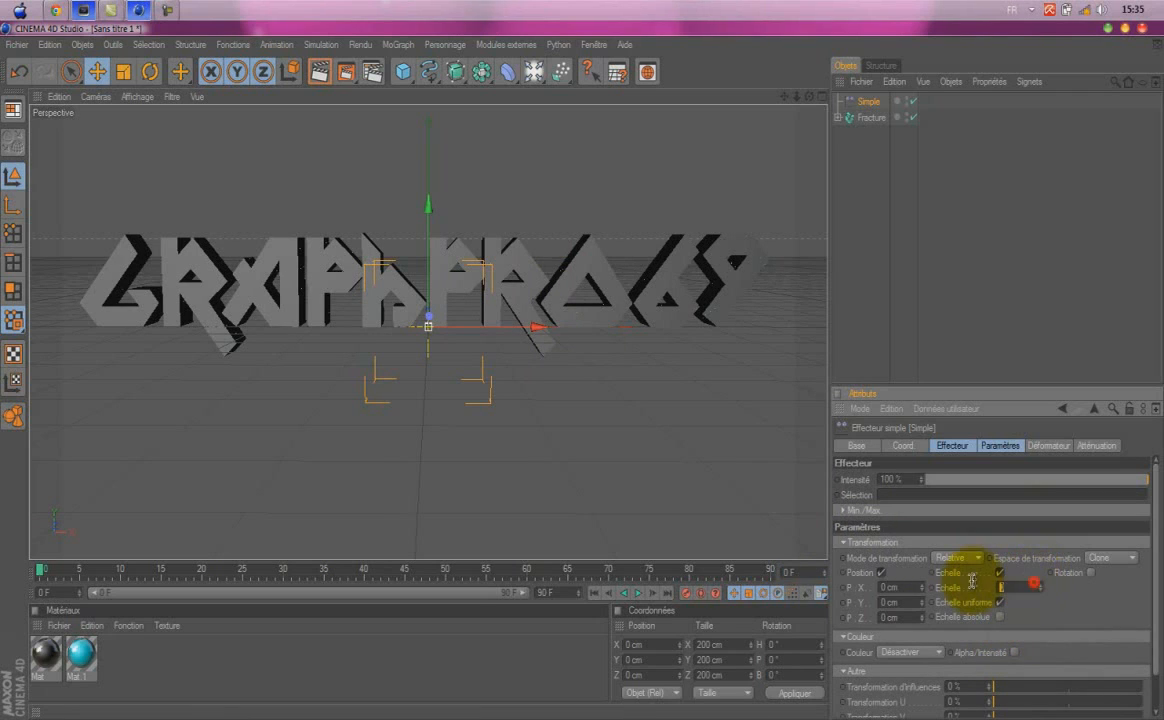
click(1038, 583)
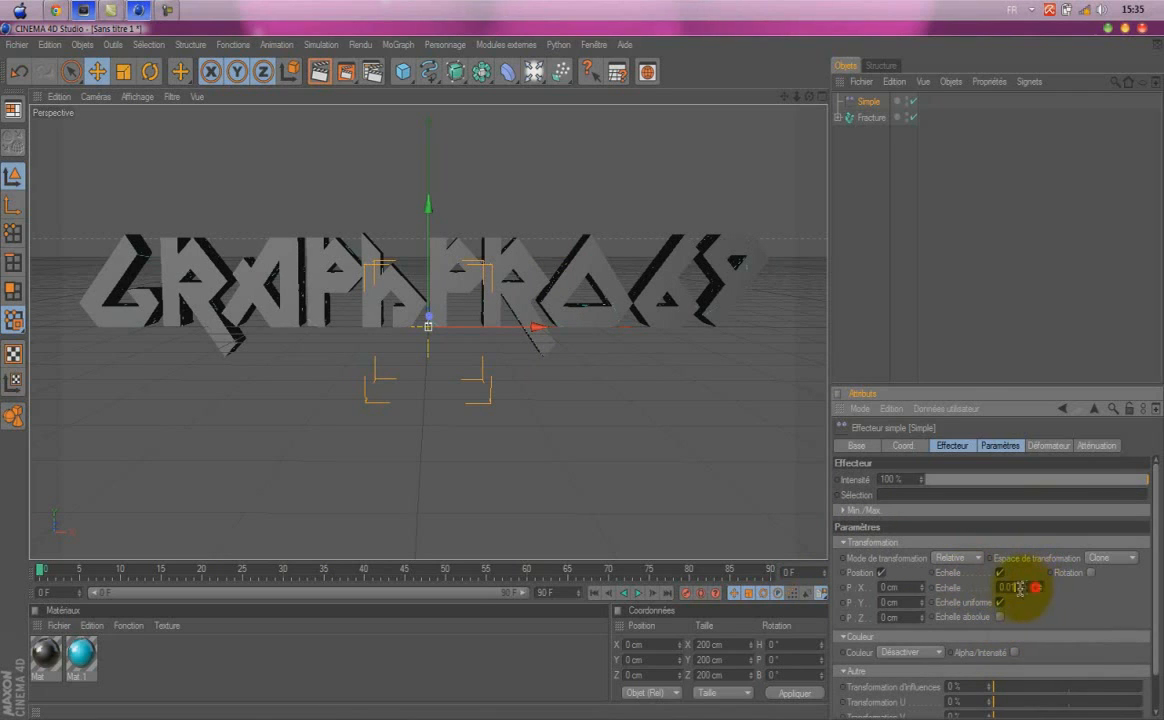
click(1041, 594)
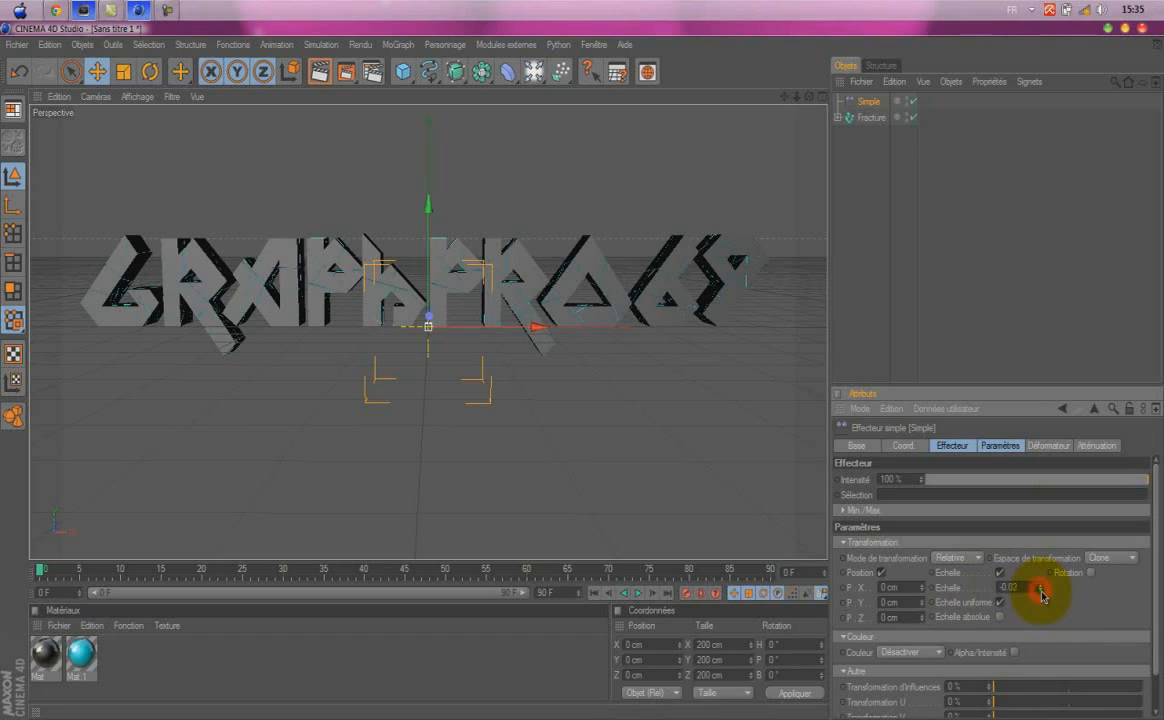
click(1041, 594)
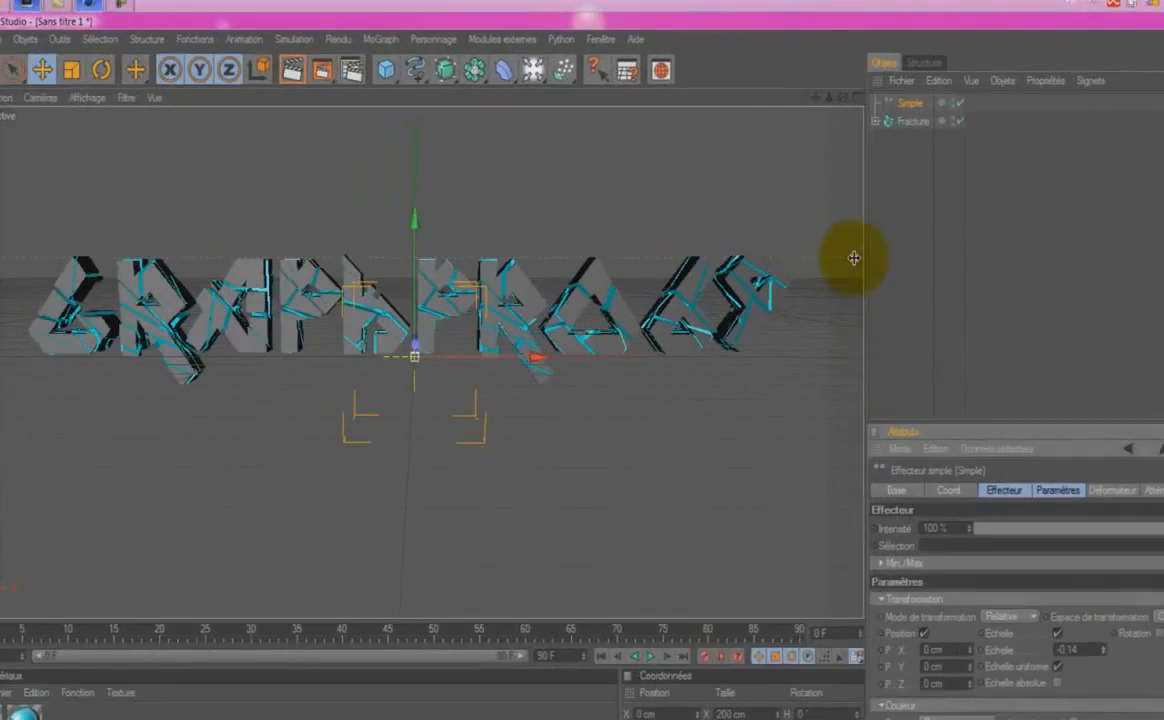
click(880, 276)
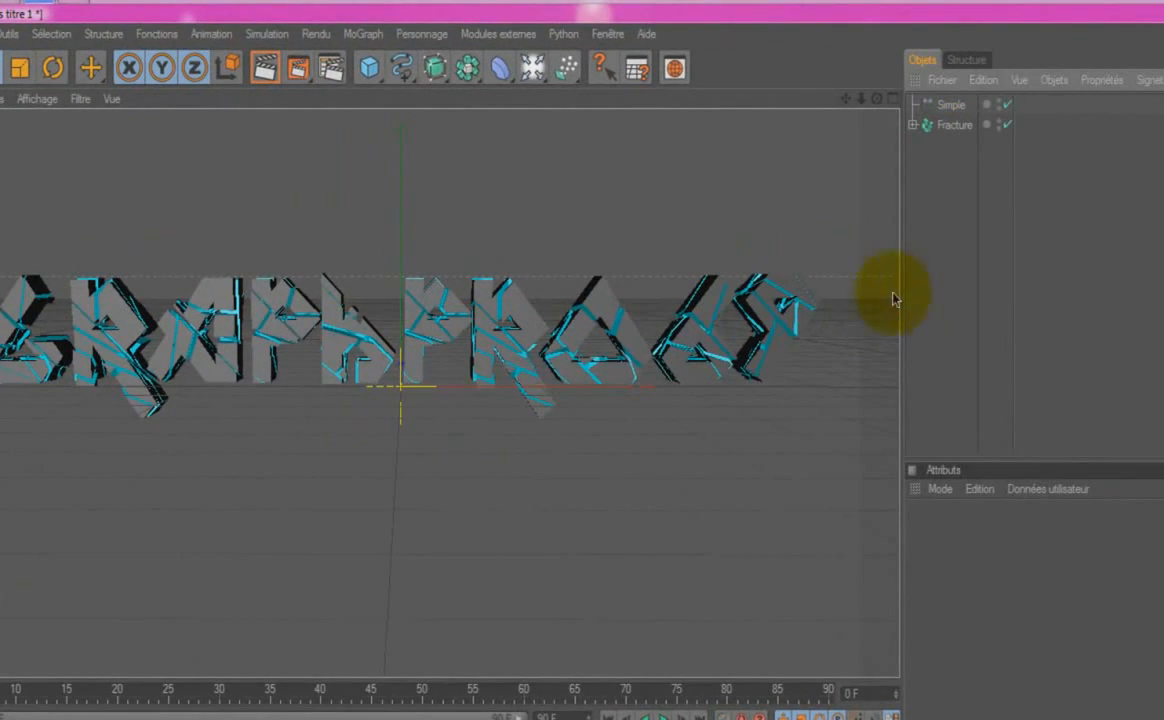
click(955, 123)
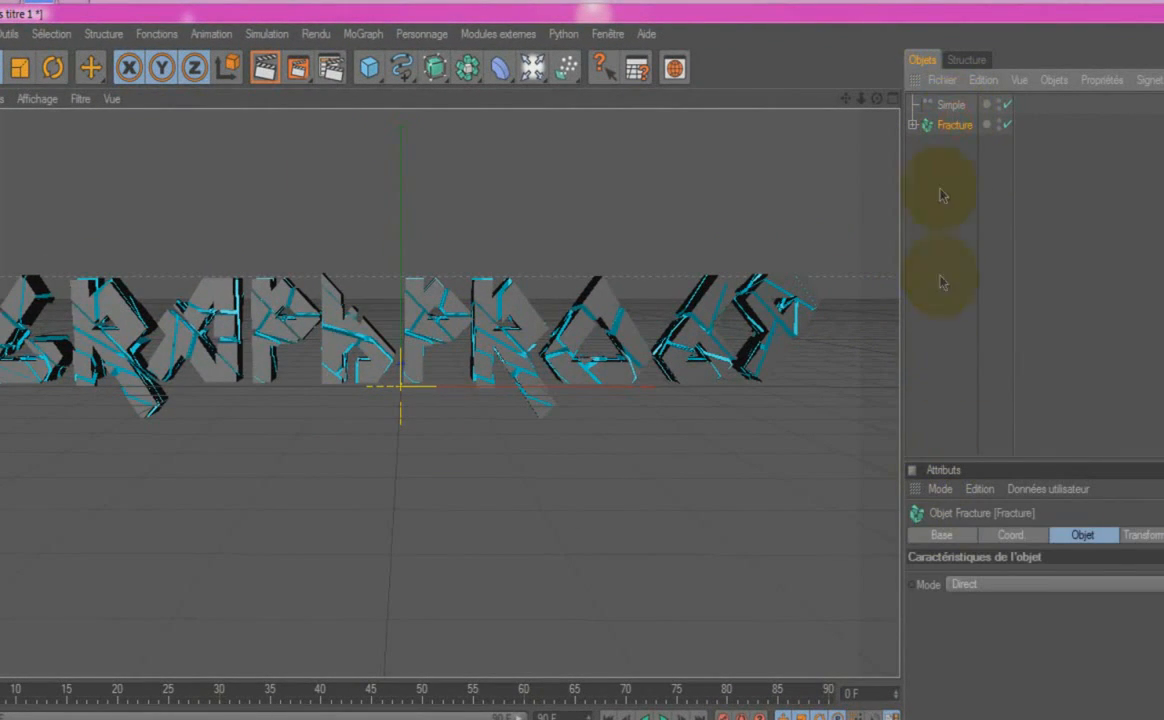
click(951, 104)
click(955, 315)
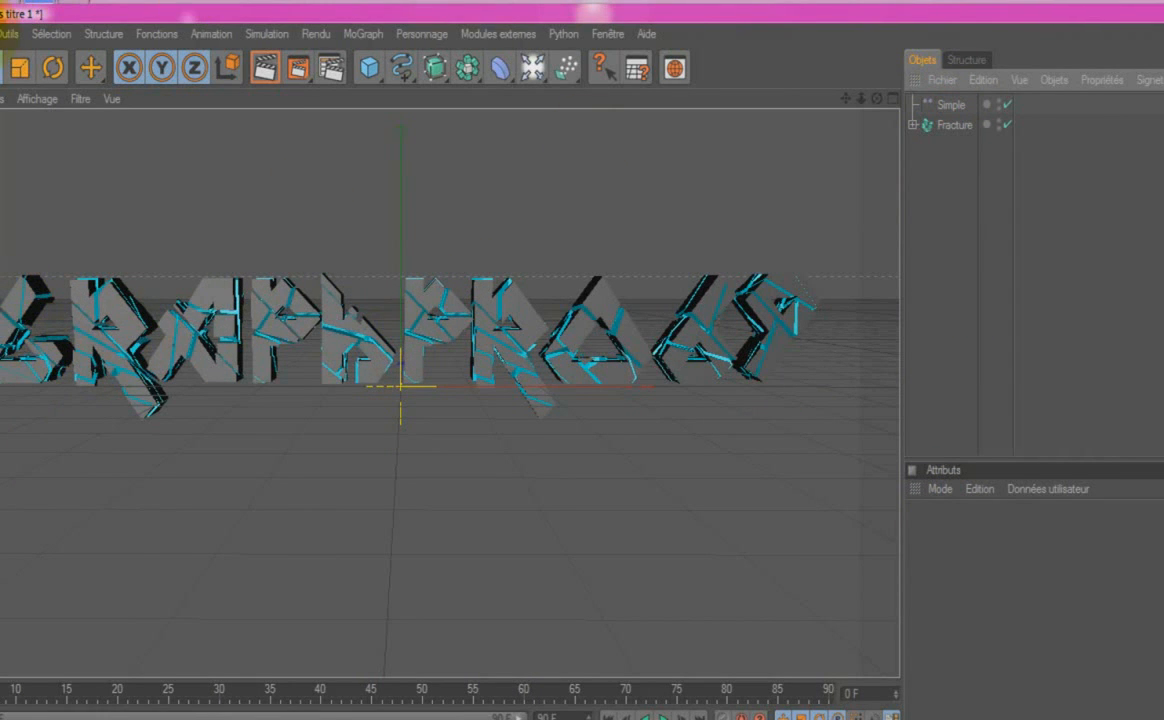
View the reference image Texte Rouge in the Documents subfolder Perso, Background Ordinateur, GraphPro69, and return to Cinema 4D.
click(2, 12)
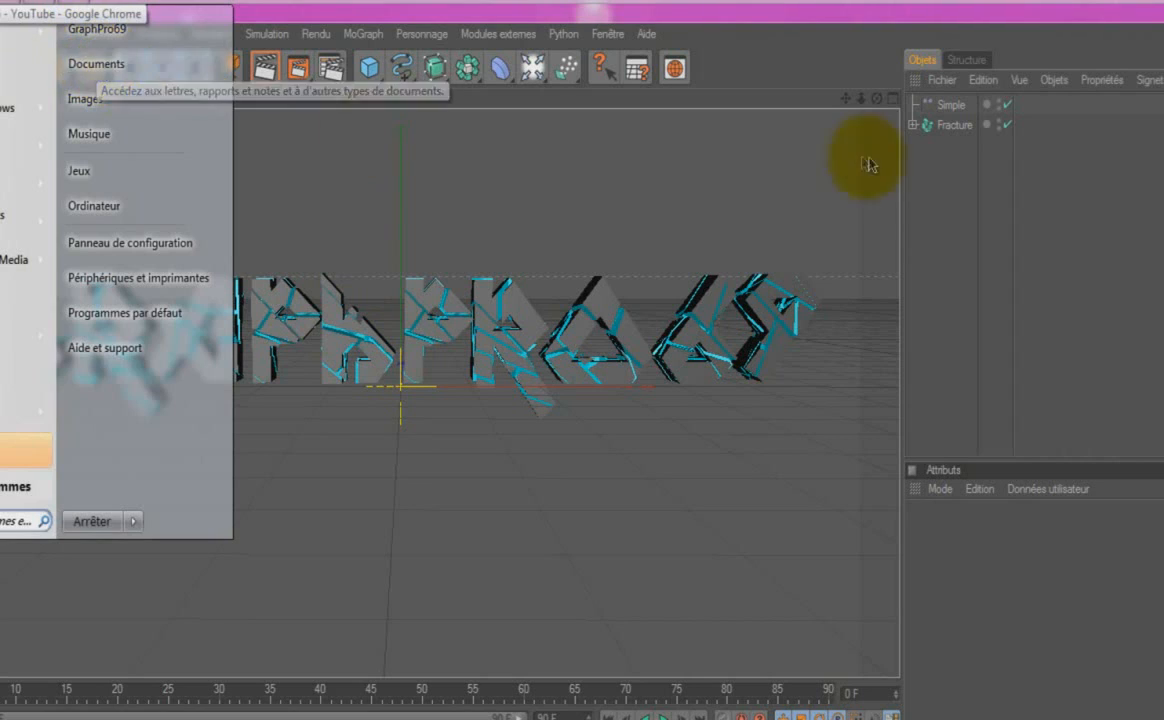
click(90, 63)
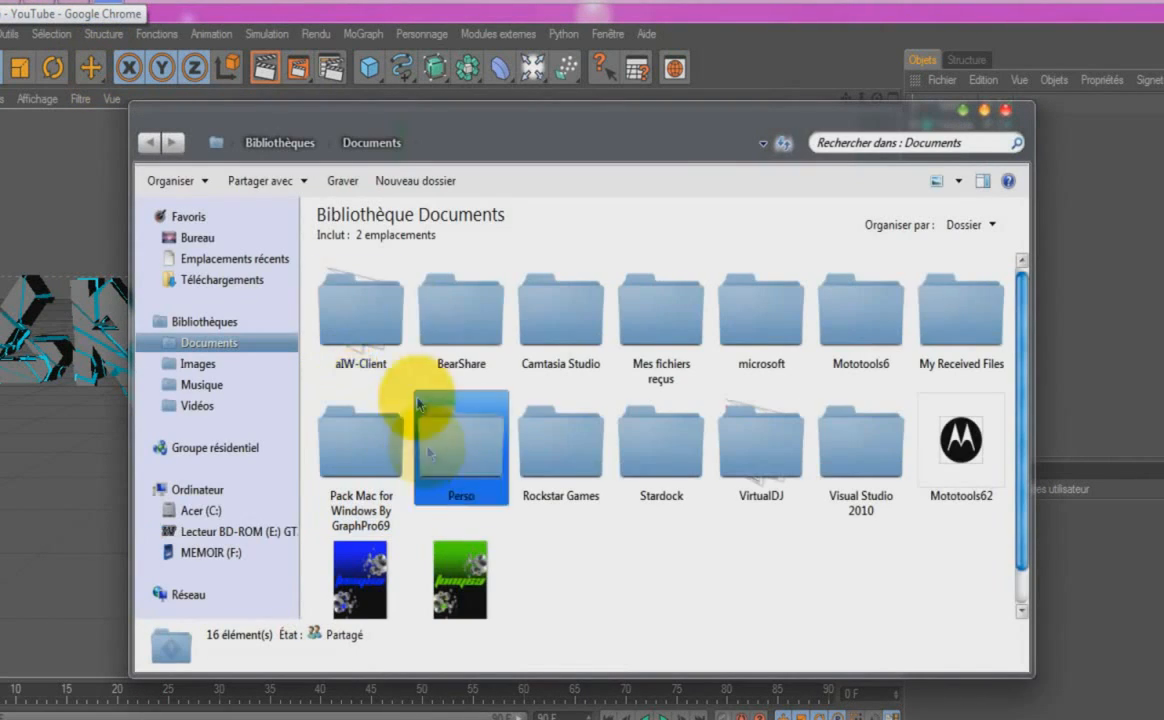
double_click(455, 463)
double_click(338, 325)
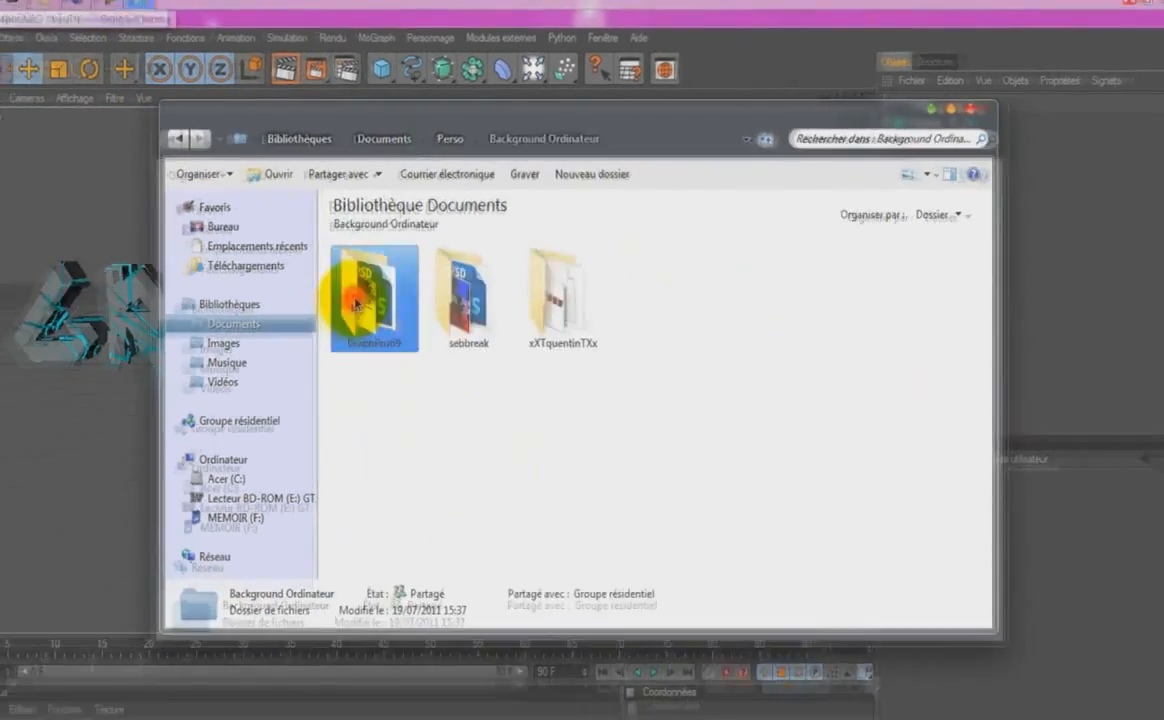
double_click(355, 303)
click(951, 307)
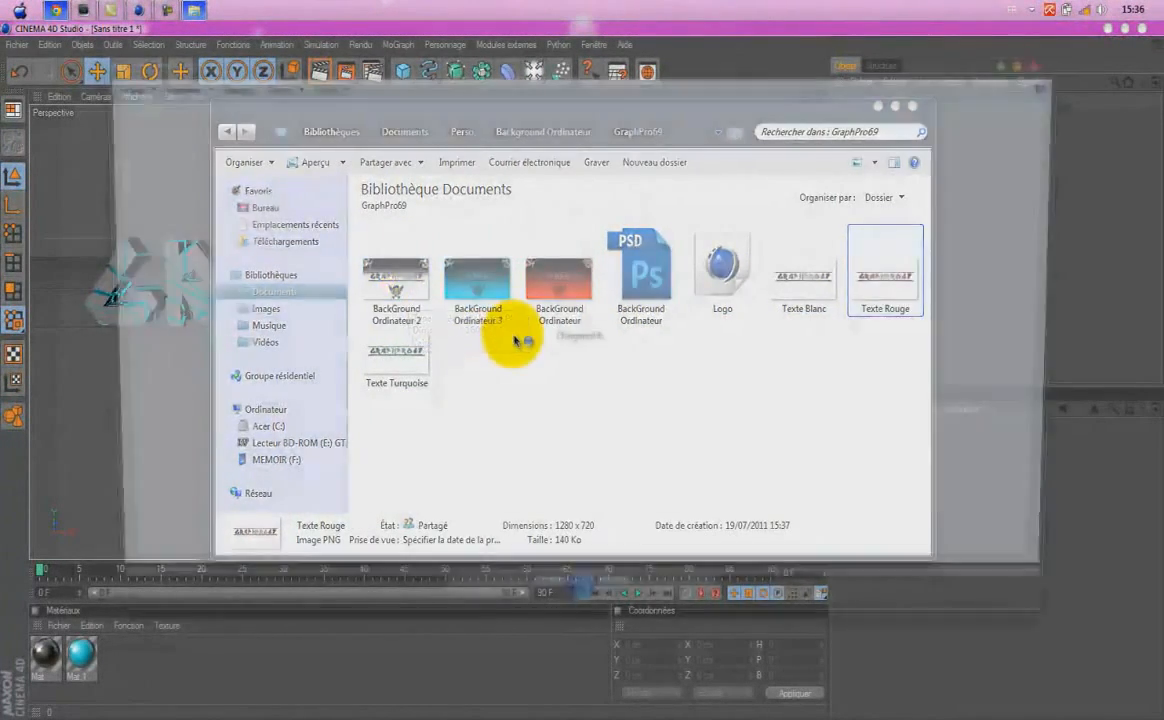
key(Return)
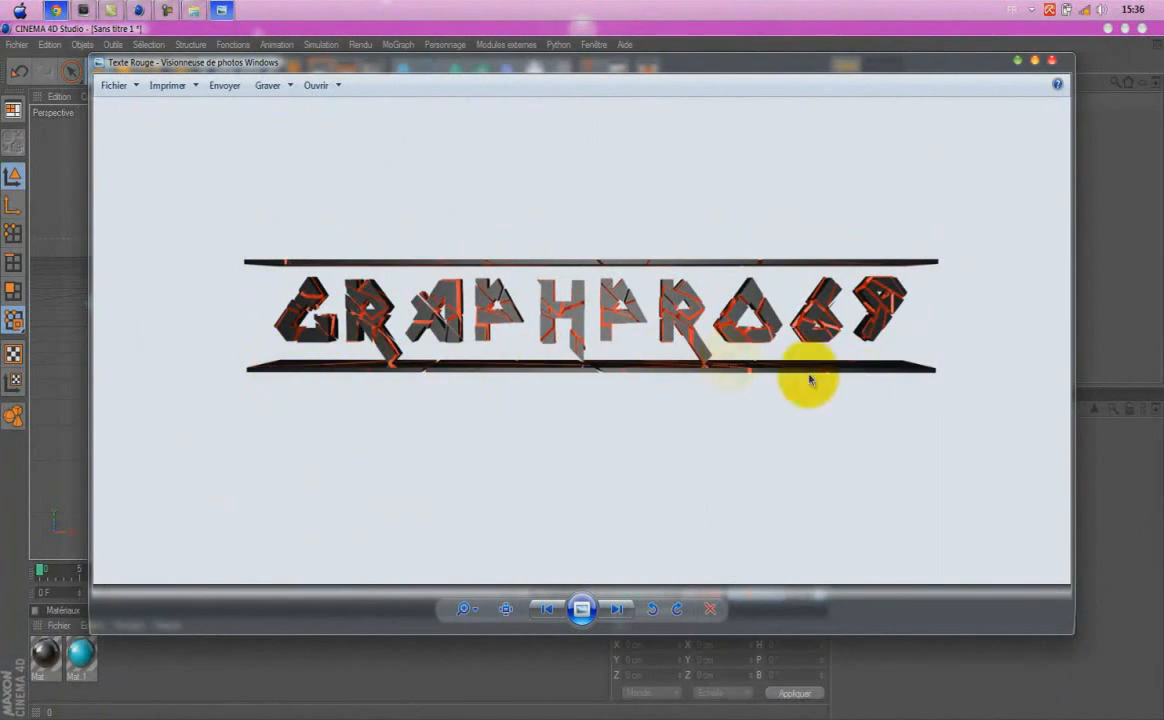
click(1052, 62)
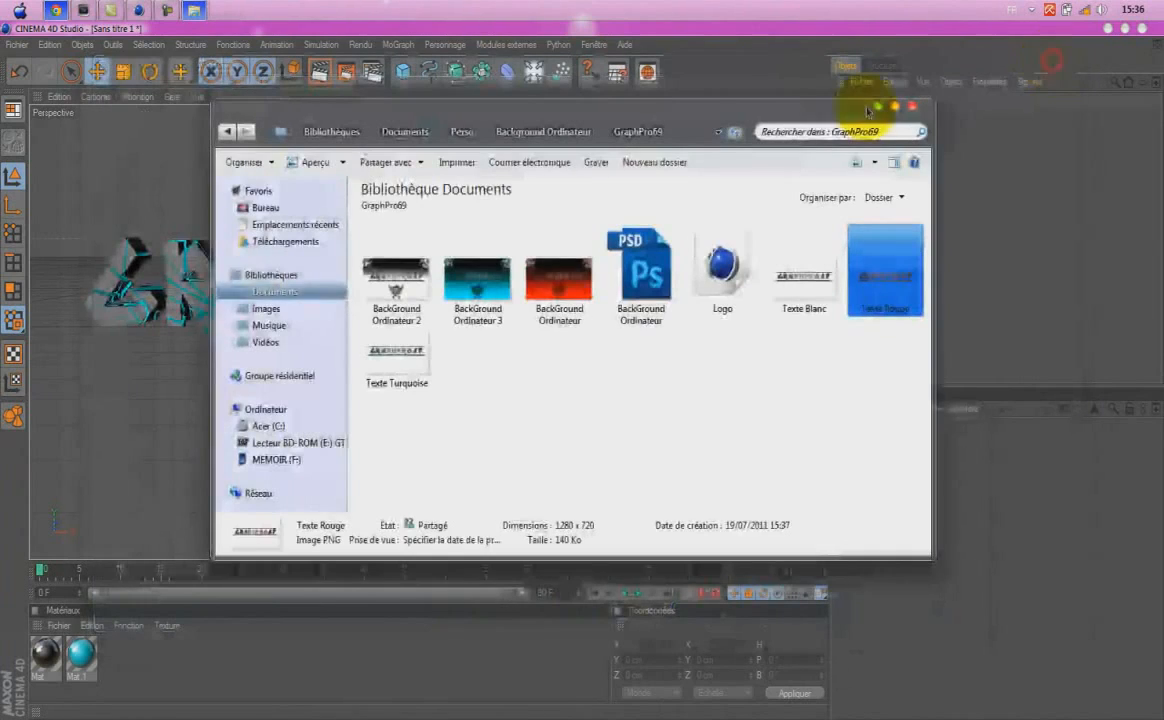
click(911, 106)
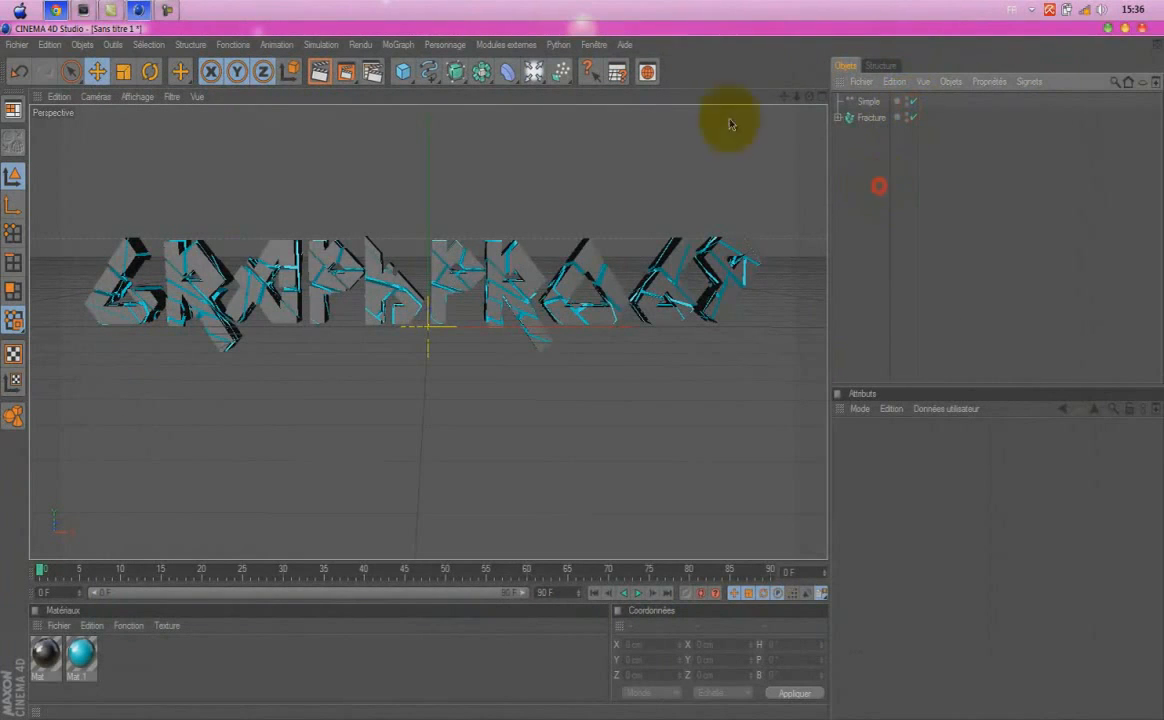
Add a cube and resize it to 0 cm in Y and about 203 cm in Z.
click(403, 76)
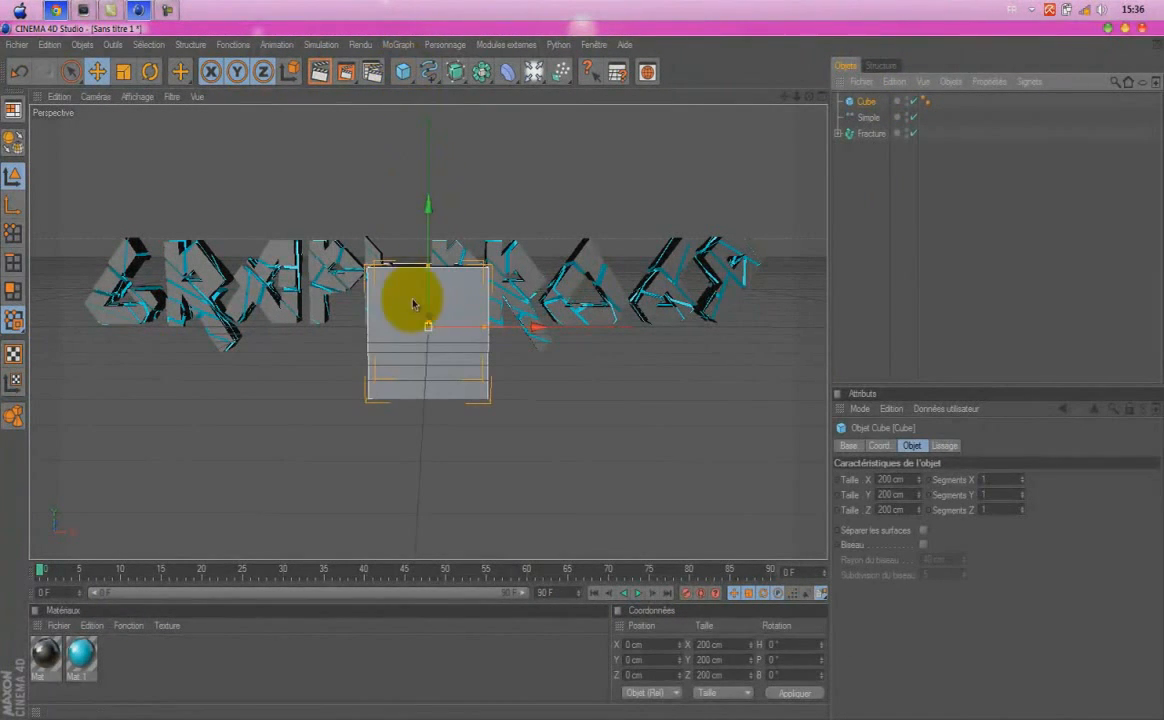
drag(428, 267, 584, 371)
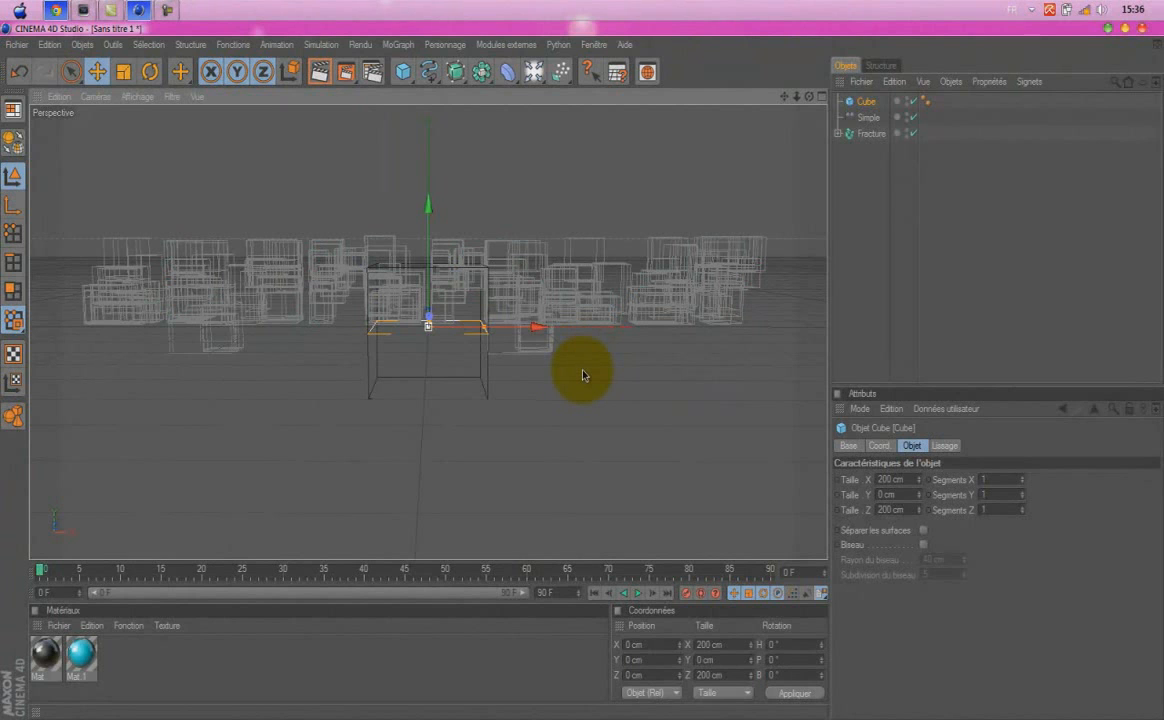
drag(583, 375, 585, 376)
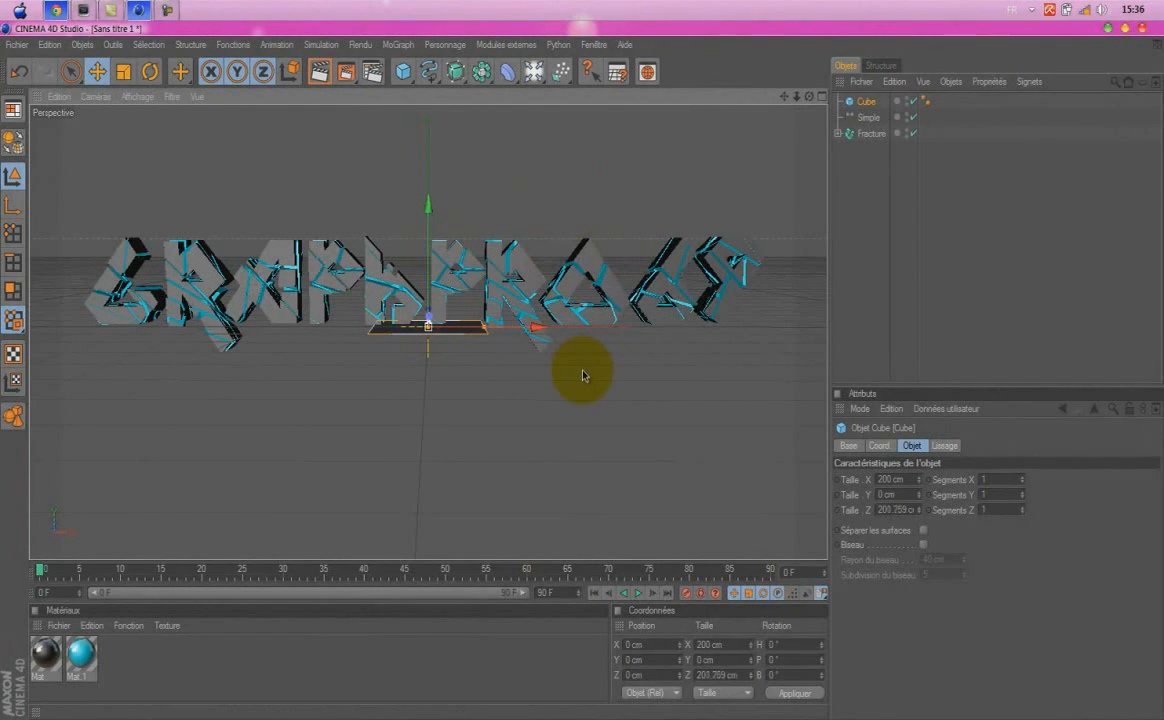
drag(585, 375, 539, 447)
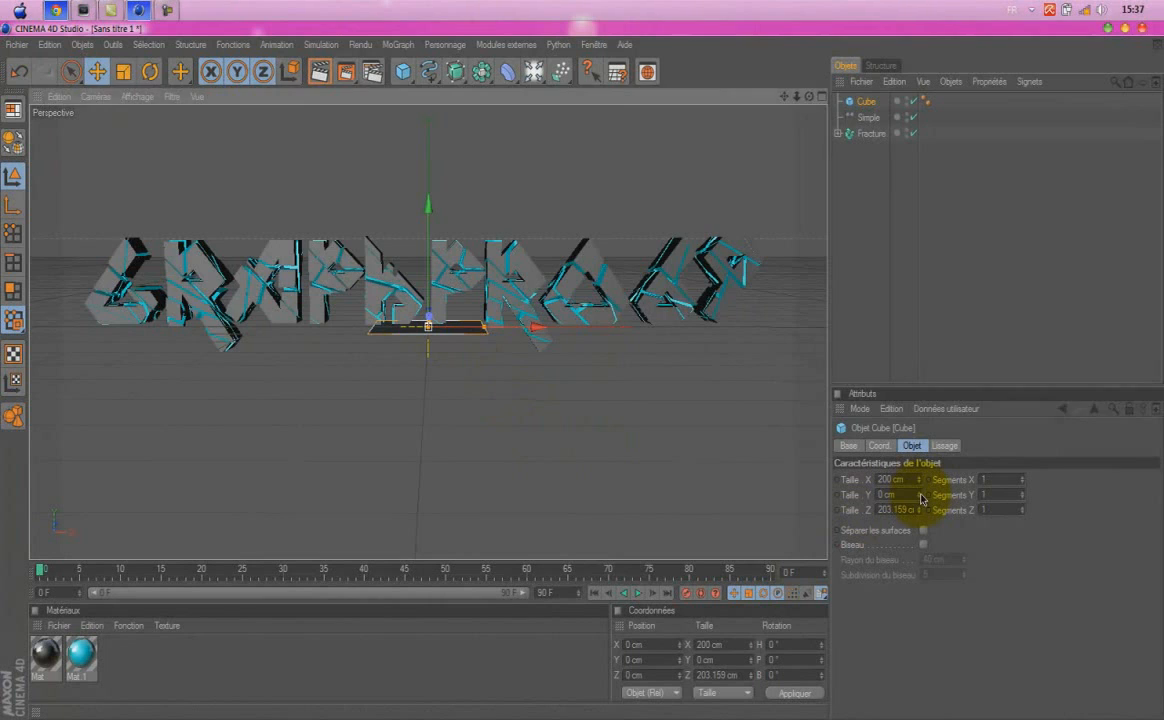
Thicken the flattened cube by setting its Y size to 10 cm.
drag(922, 499, 922, 499)
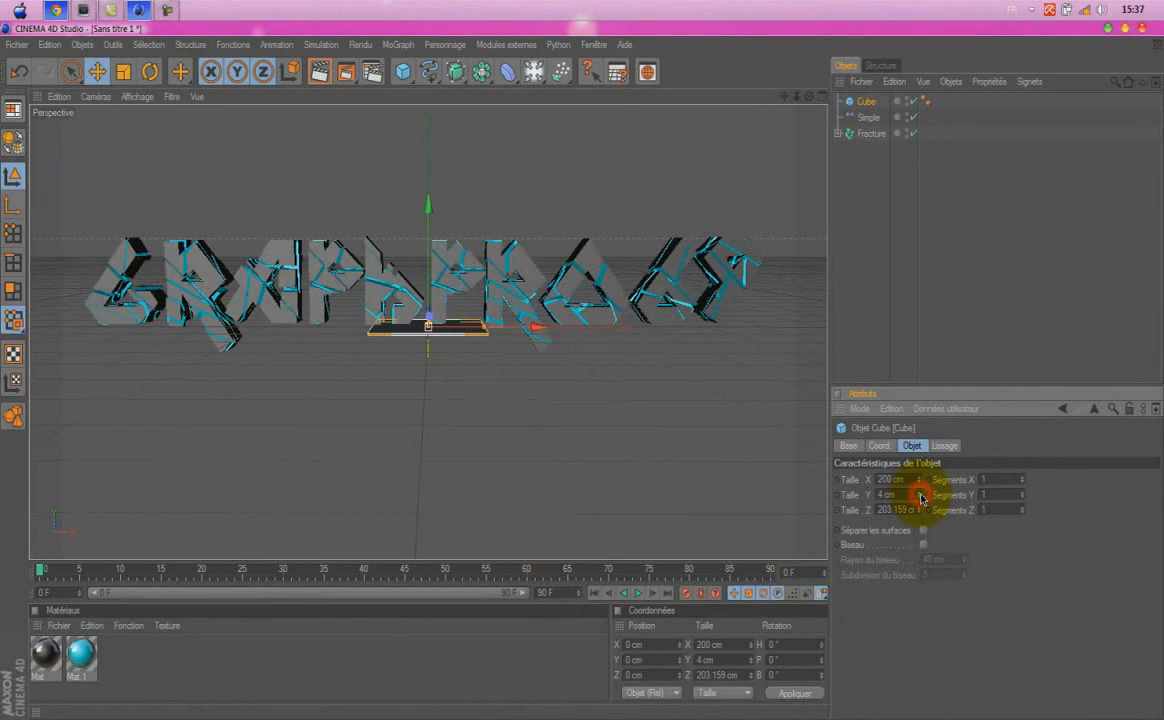
double_click(907, 495)
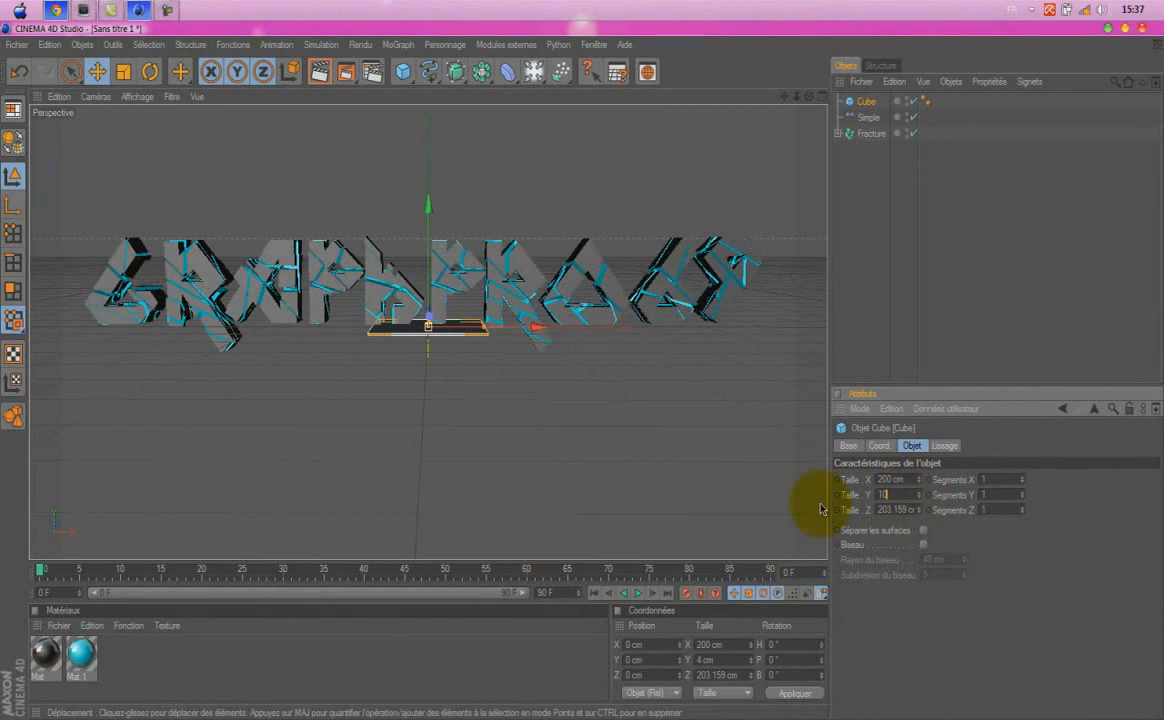
text(10)
click(850, 338)
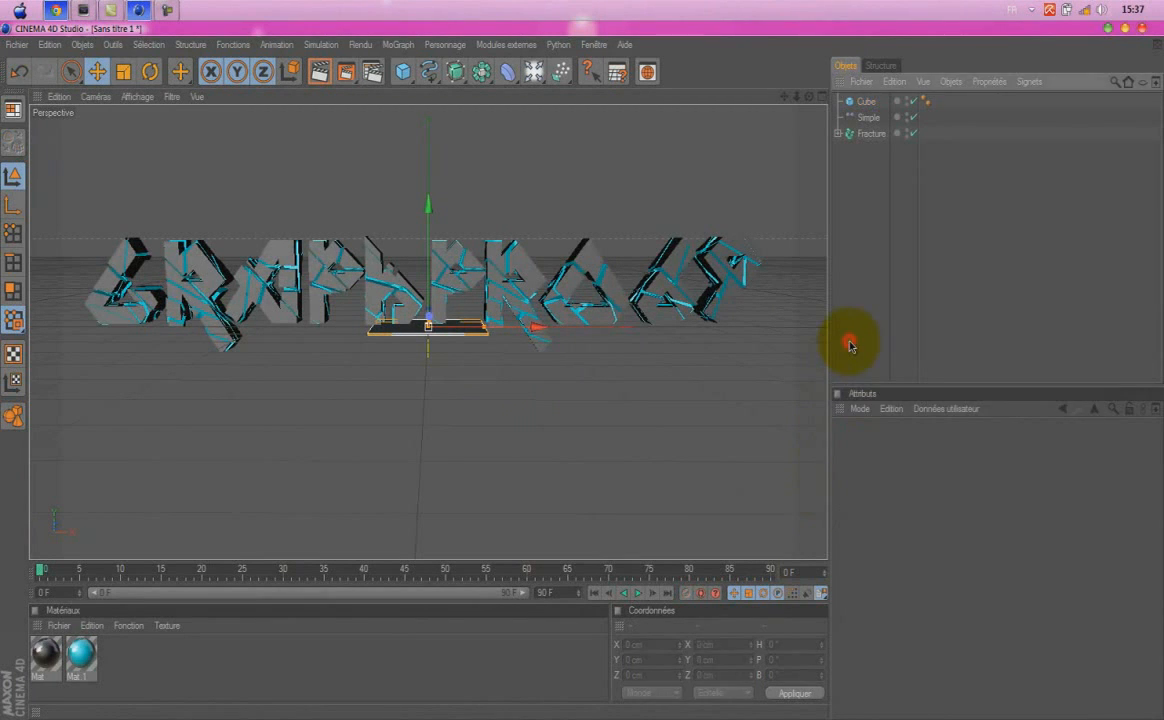
Reselect the cube and set its Y size to 5 cm.
click(418, 336)
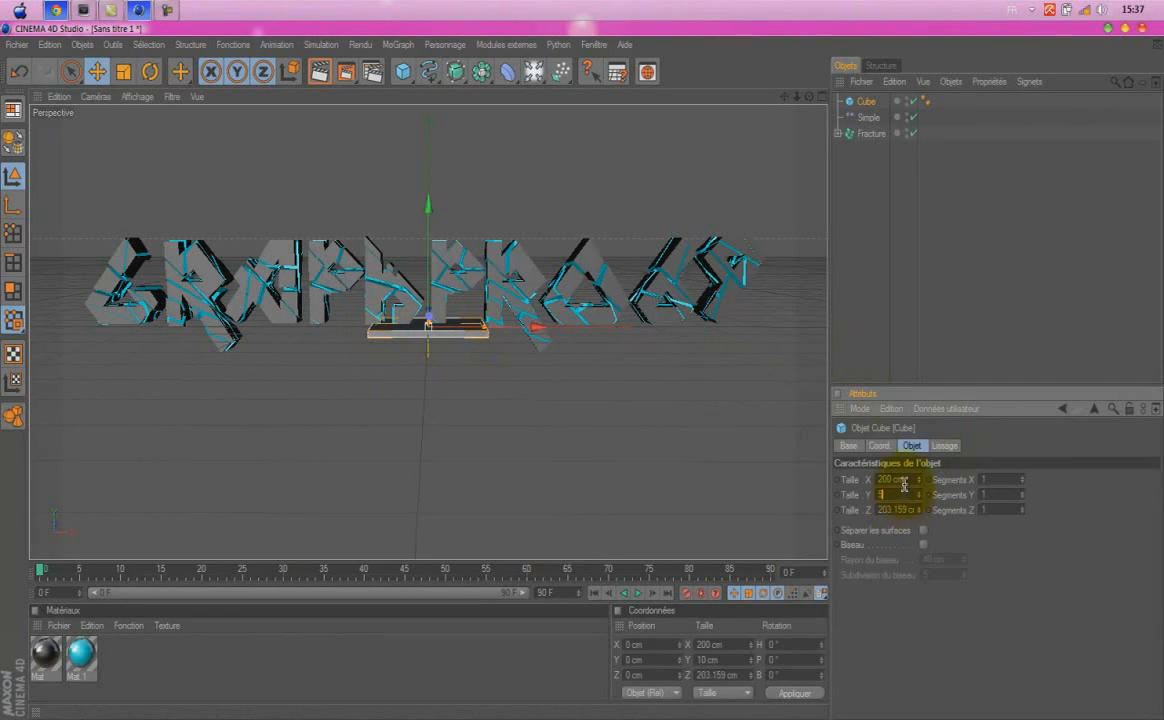
click(865, 314)
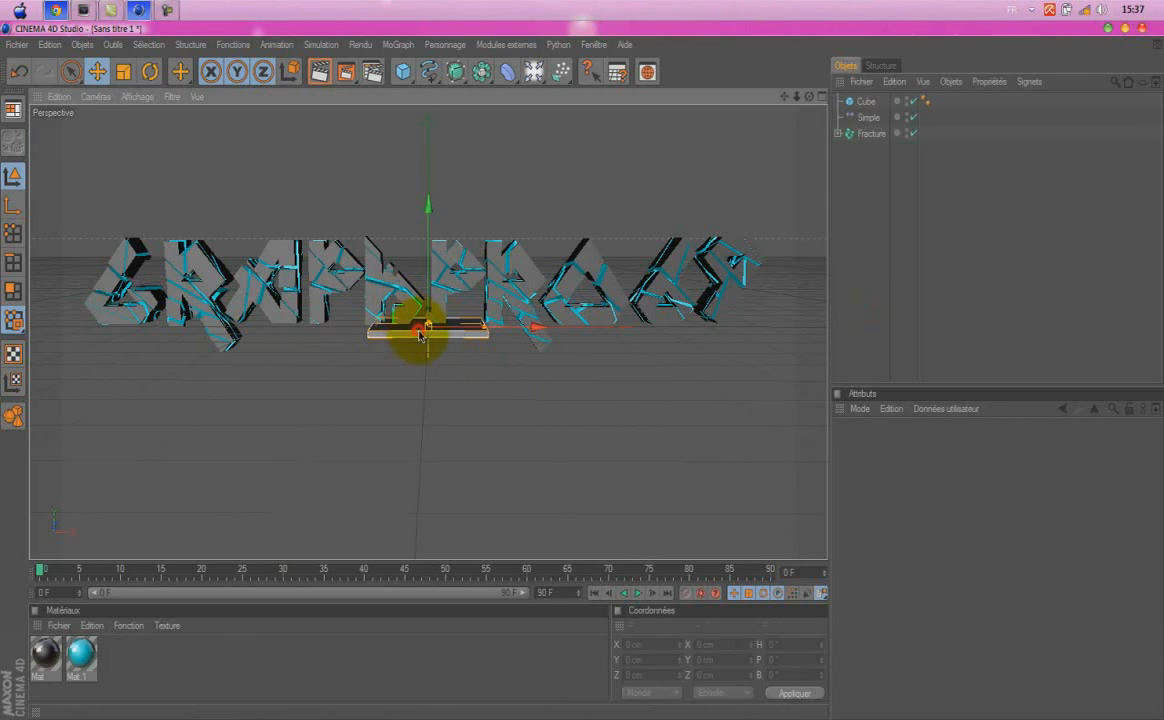
click(865, 252)
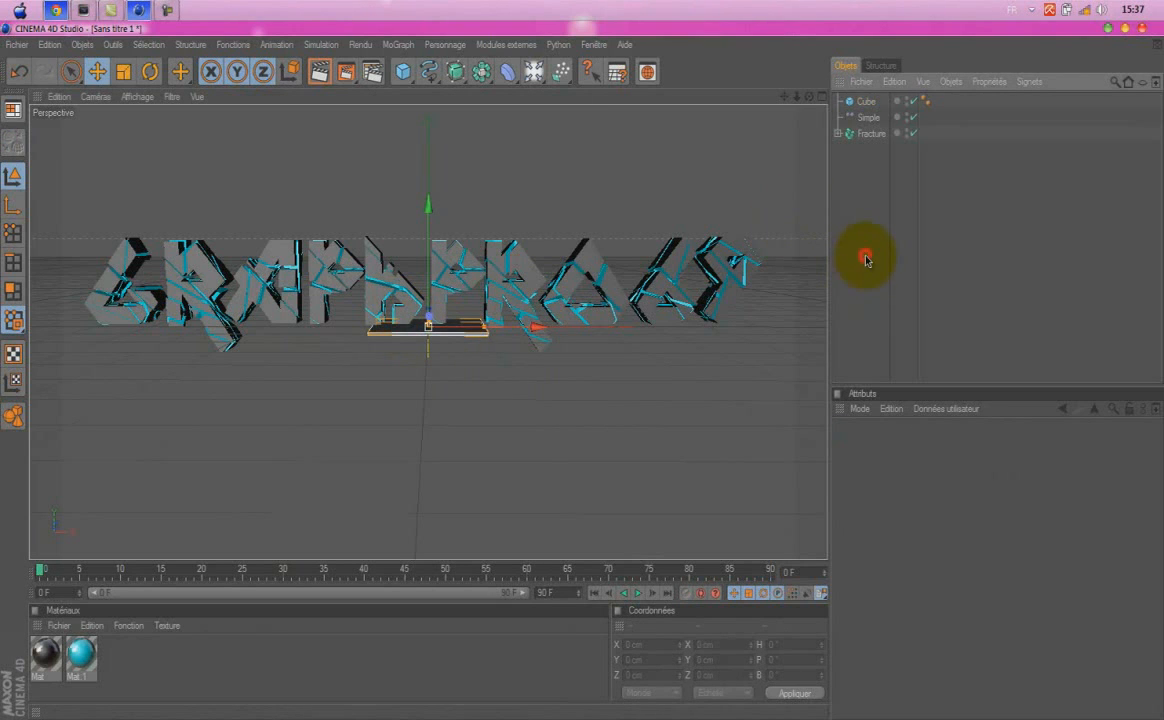
Move the flat cube down below the text to a Y position of about -20.7 cm.
click(866, 103)
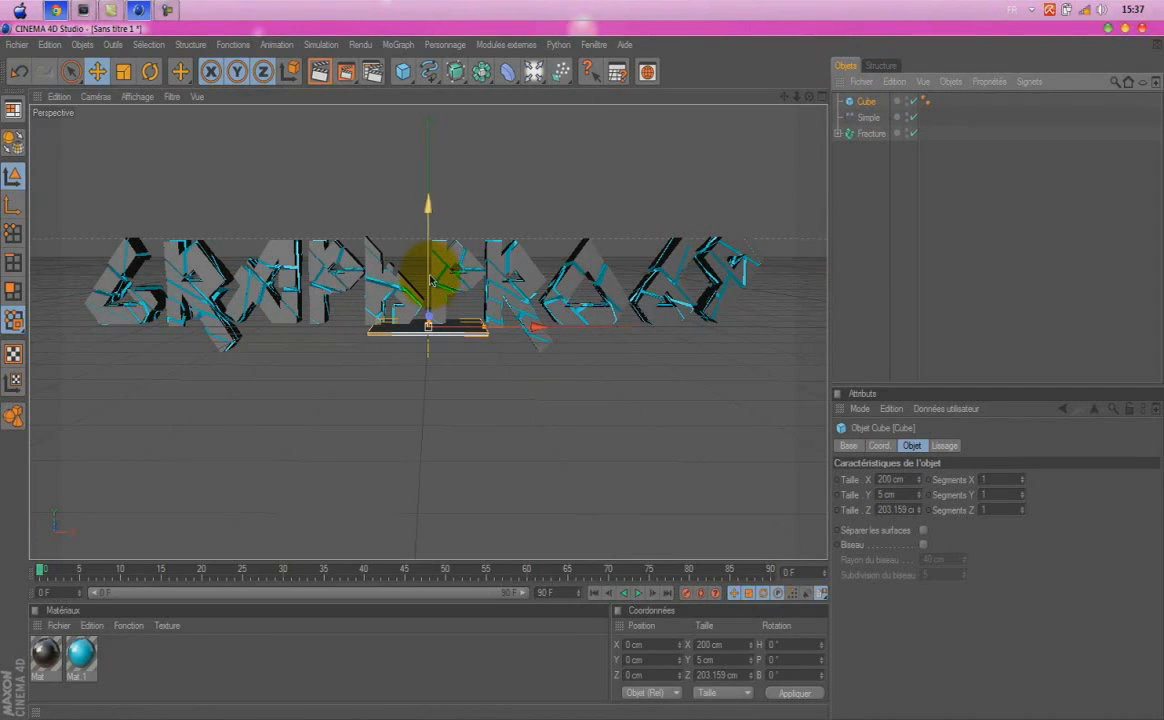
mouse_move(584, 377)
mouse_down()
mouse_move(587, 364)
mouse_move(584, 377)
mouse_up()
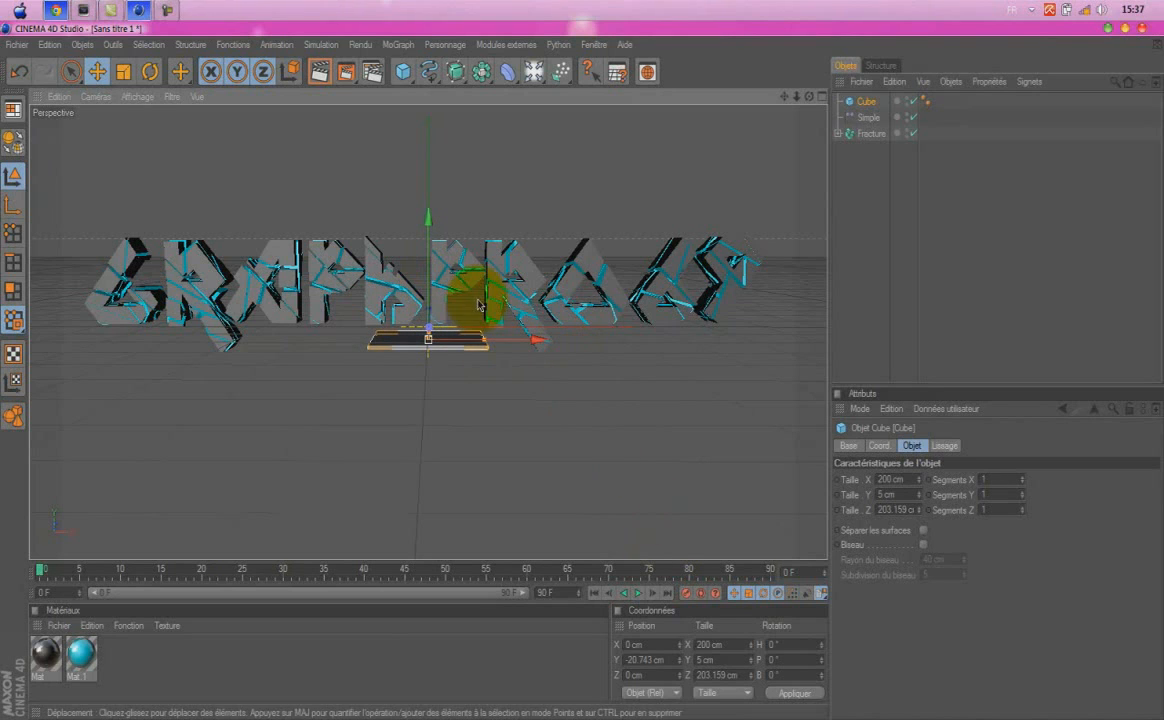
Widen the flat cube to about 1294.9 cm in X and lower it to a Y position of about -45.4 cm.
drag(484, 343, 592, 377)
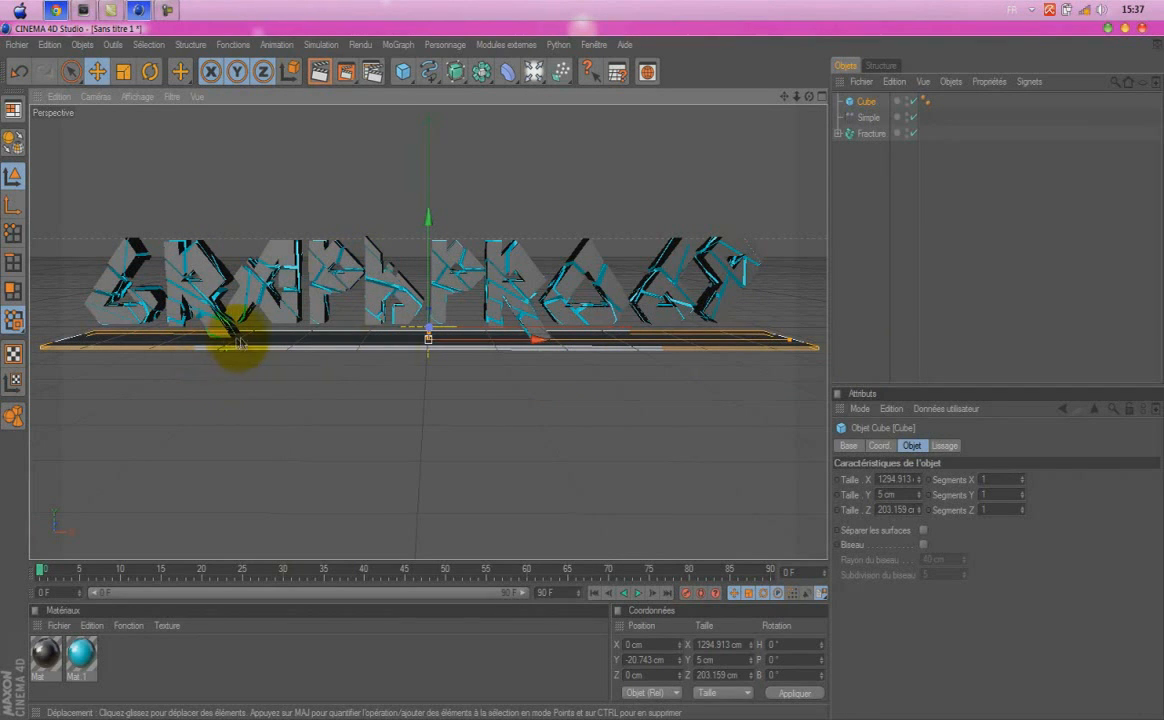
drag(428, 224, 585, 376)
drag(583, 374, 583, 371)
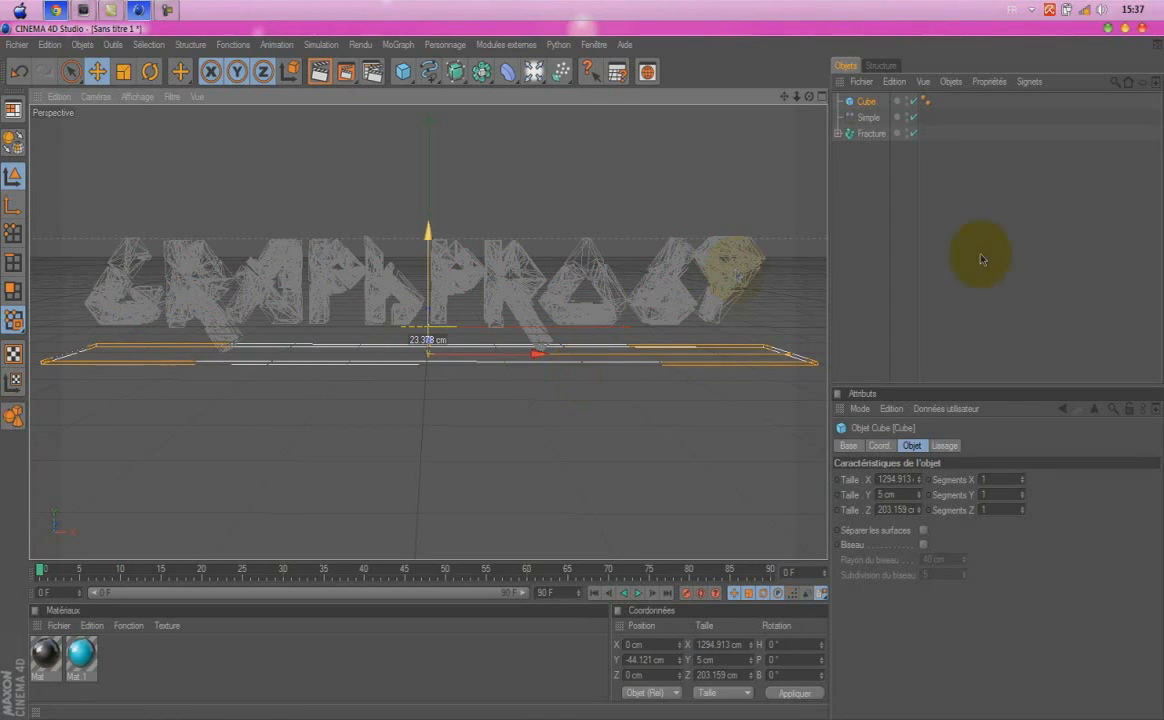
click(849, 271)
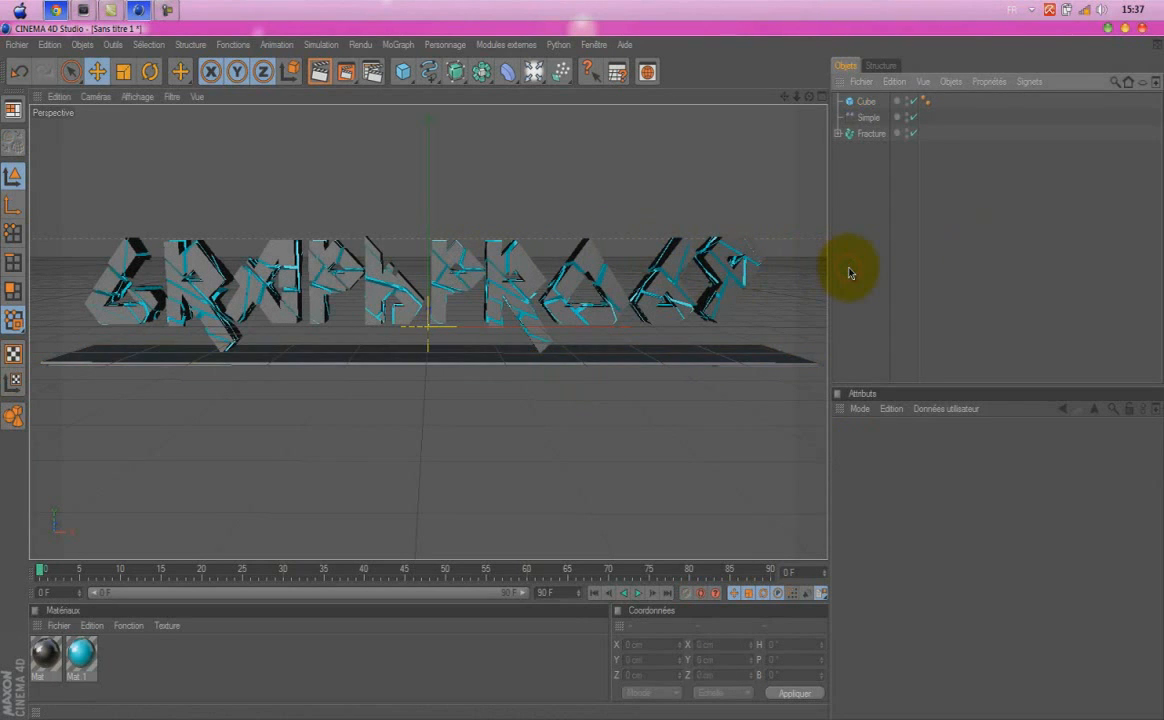
Convert the flat cube into an editable polygon object and delete its Phong and UVW tags.
click(868, 104)
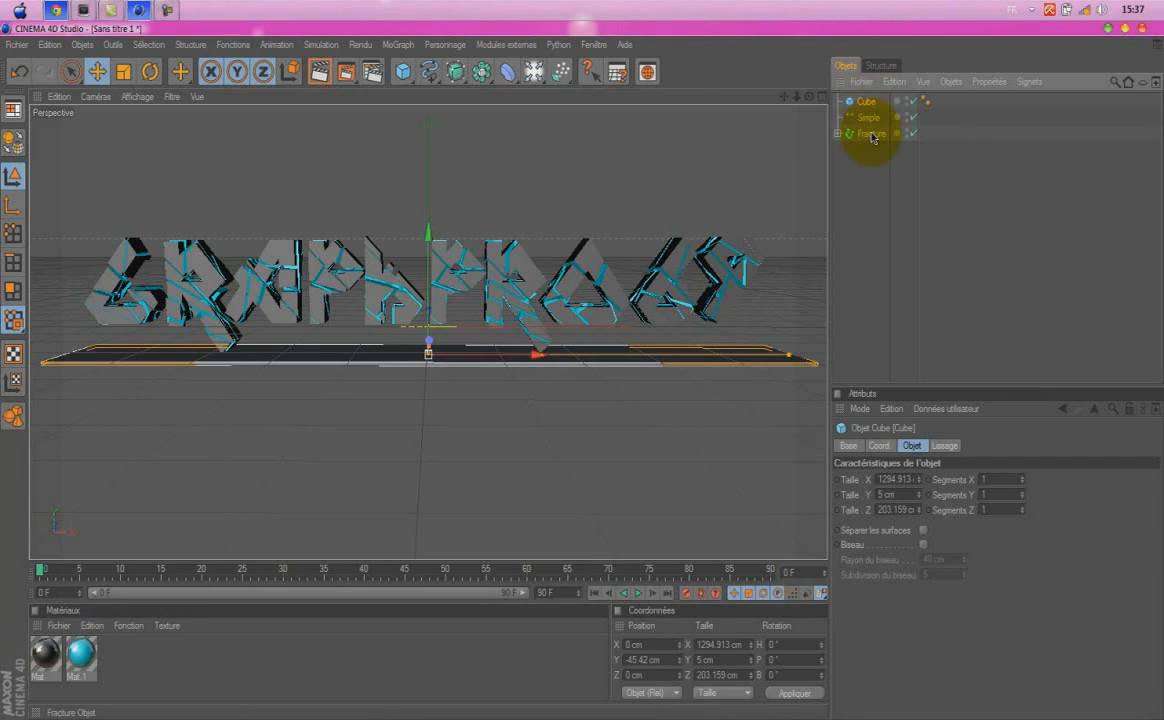
key(c)
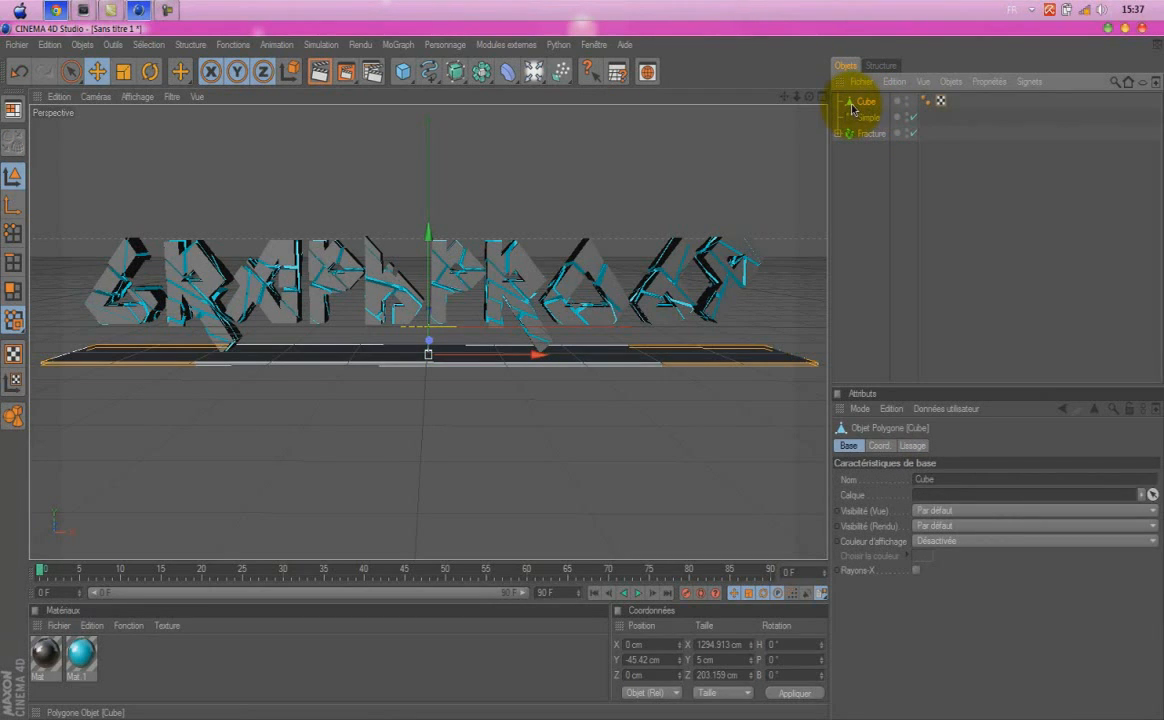
click(926, 101)
shift+click(940, 101)
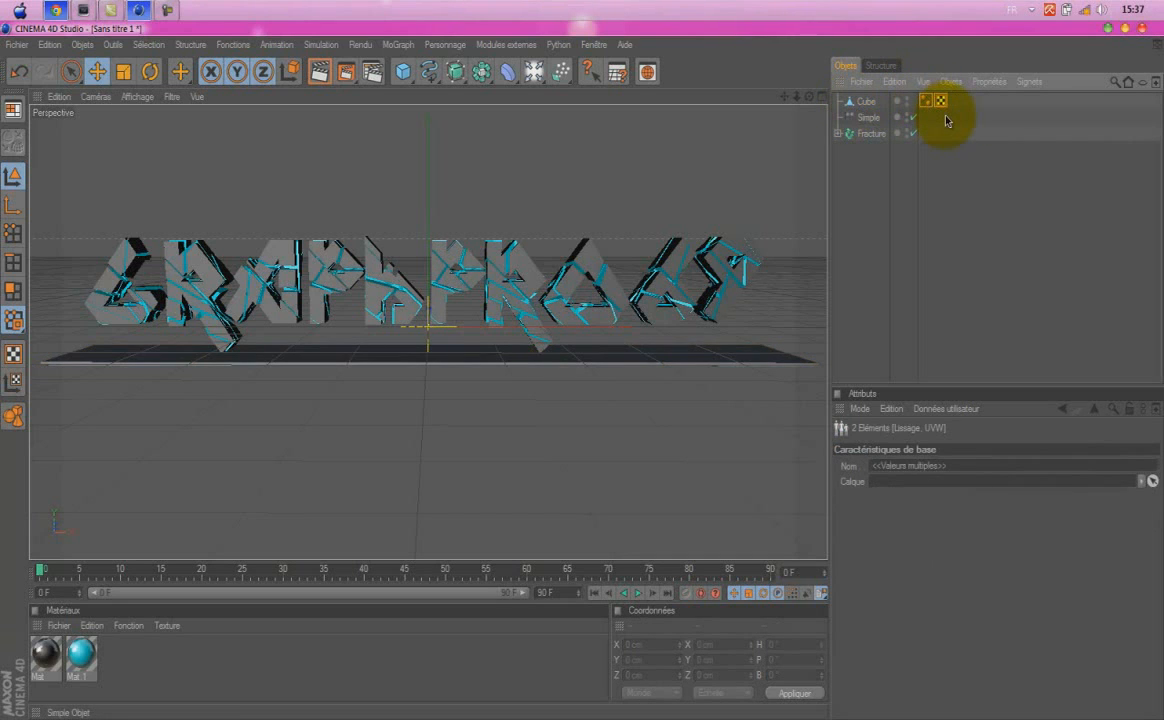
key(Delete)
Apply the turquoise material Mat.1 and then the black material Mat to the flat cube.
click(868, 102)
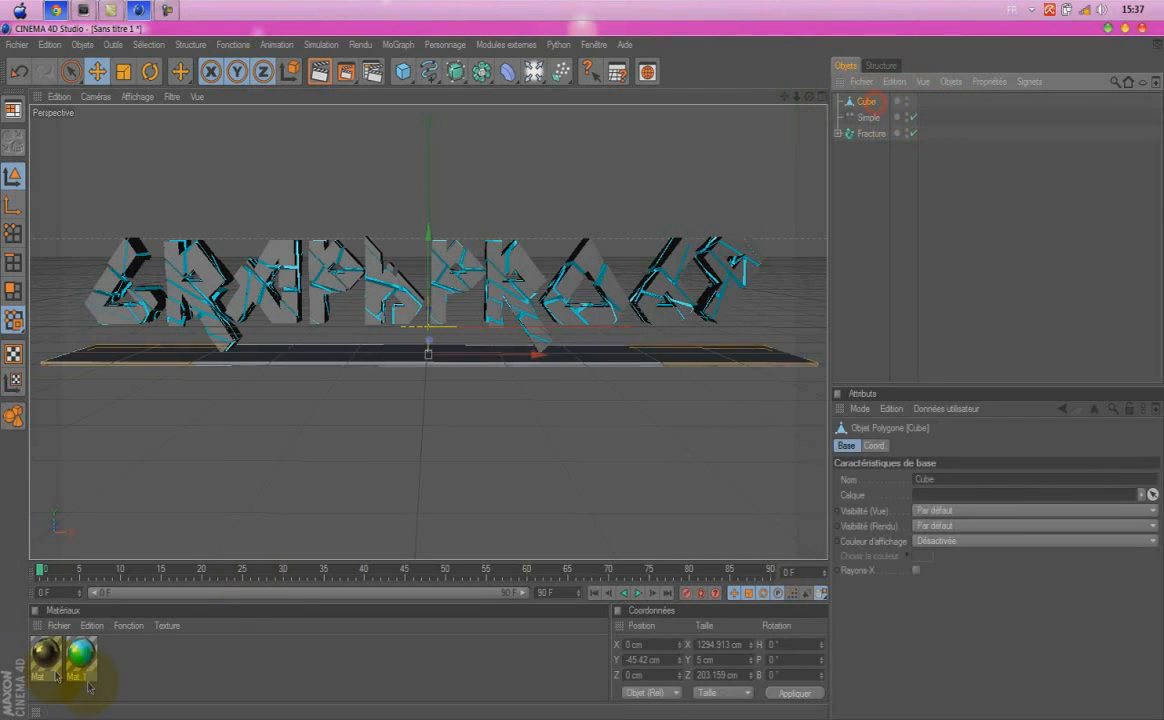
drag(80, 652, 318, 360)
drag(44, 657, 294, 356)
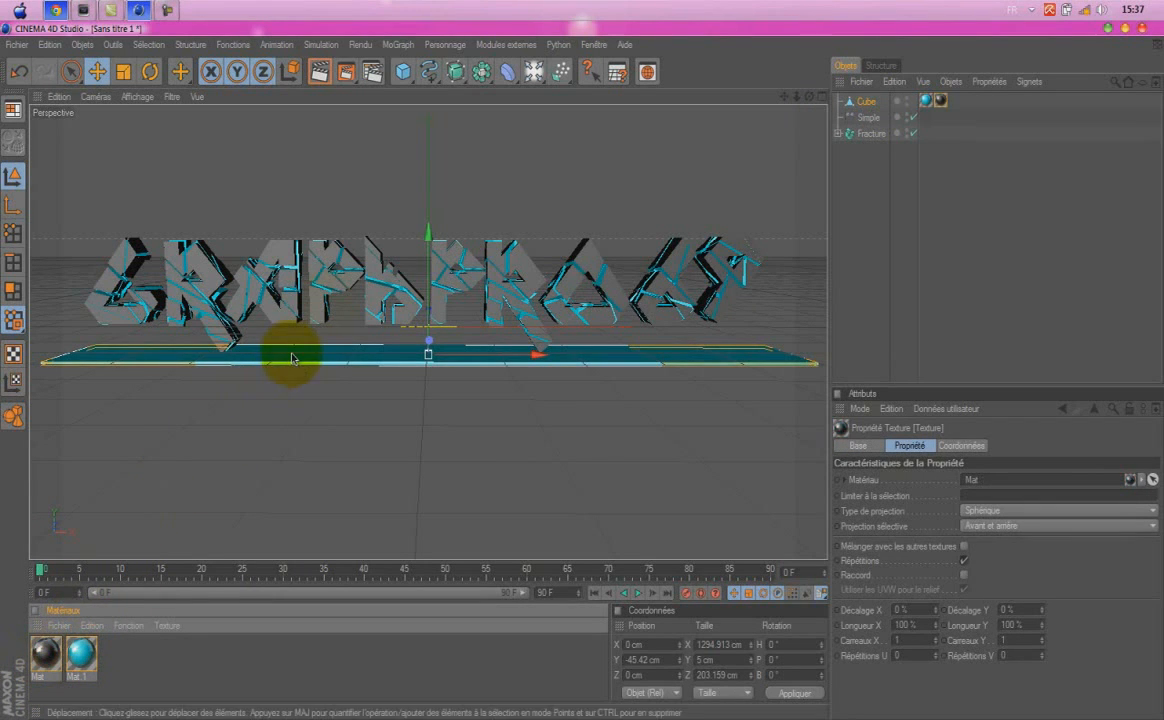
Break the flat cube into 20 random pieces with Thrausi and close its window.
click(519, 45)
mouse_move(543, 102)
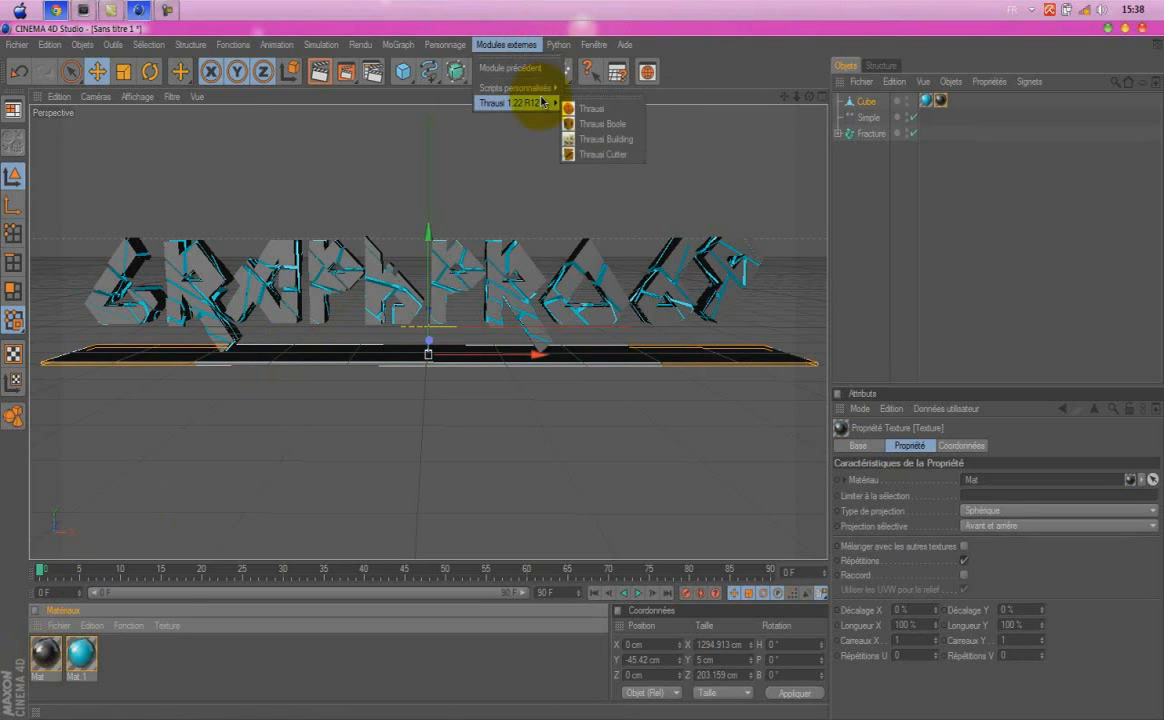
click(591, 108)
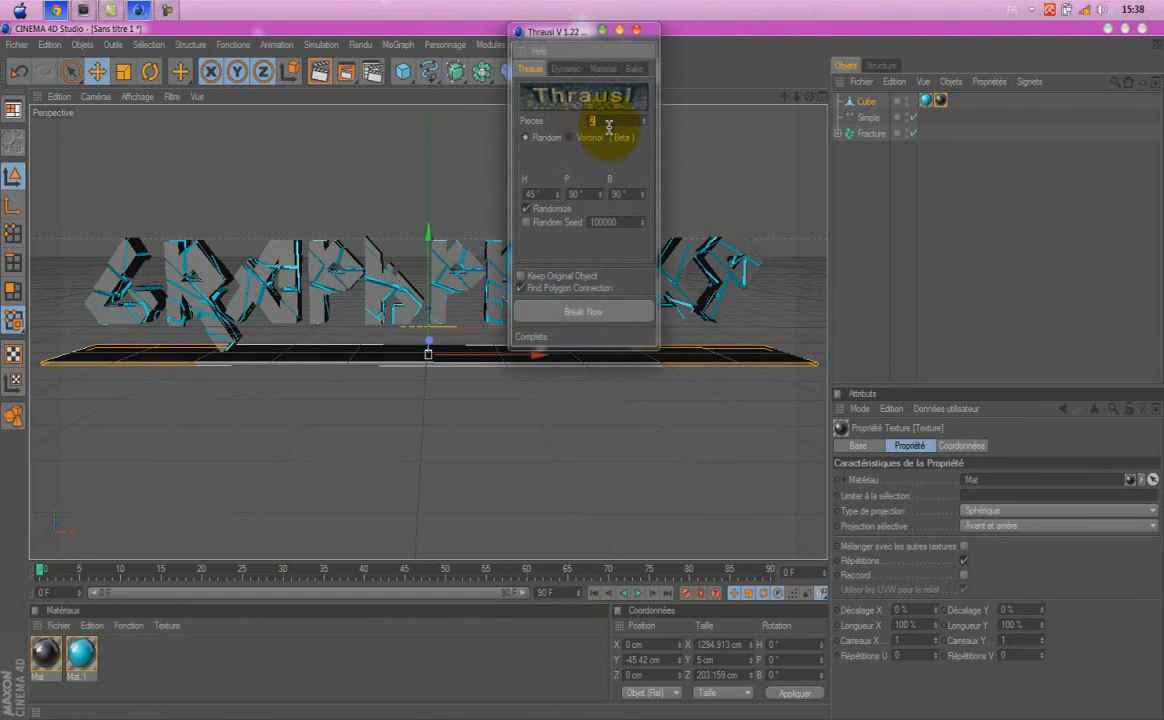
click(579, 312)
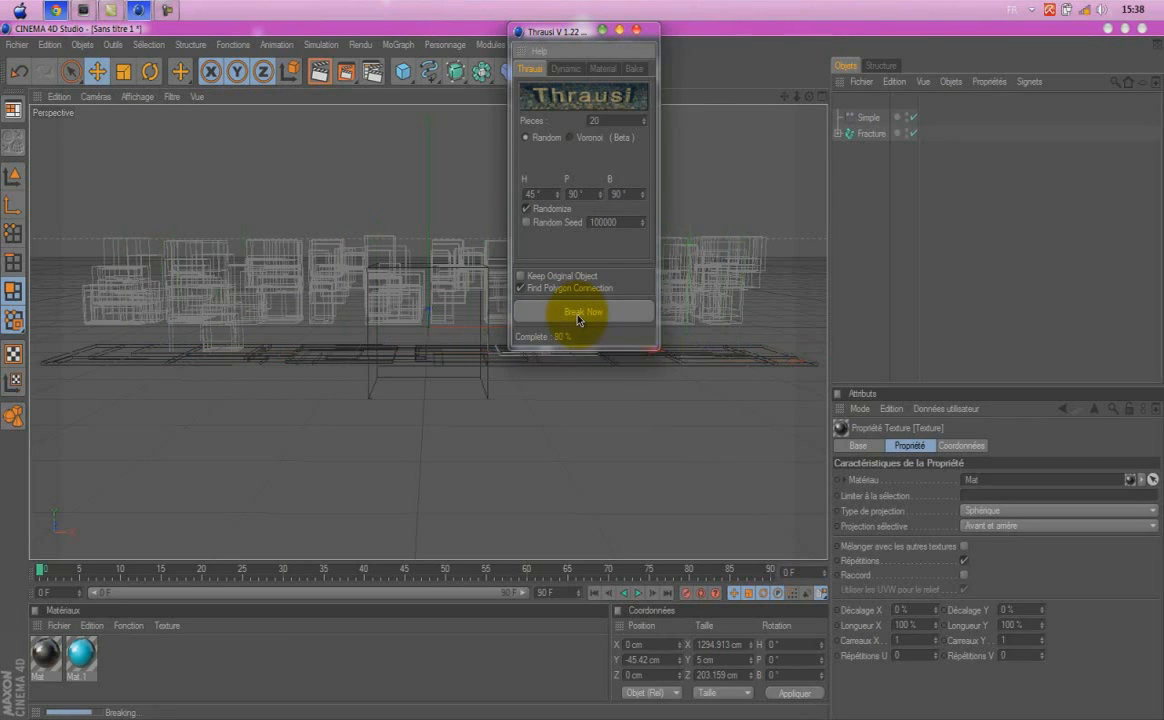
click(636, 31)
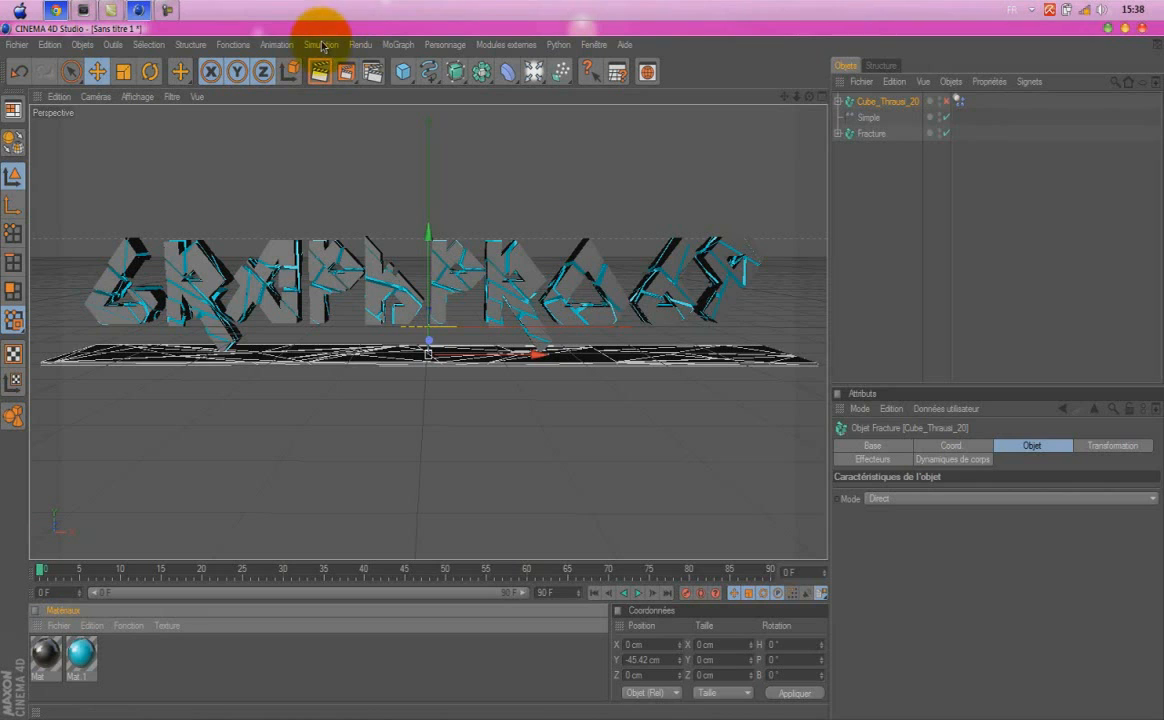
Add a new Fracture object, nest the broken cube in it and remove the Thrausi parent so the pieces sit directly inside.
click(398, 44)
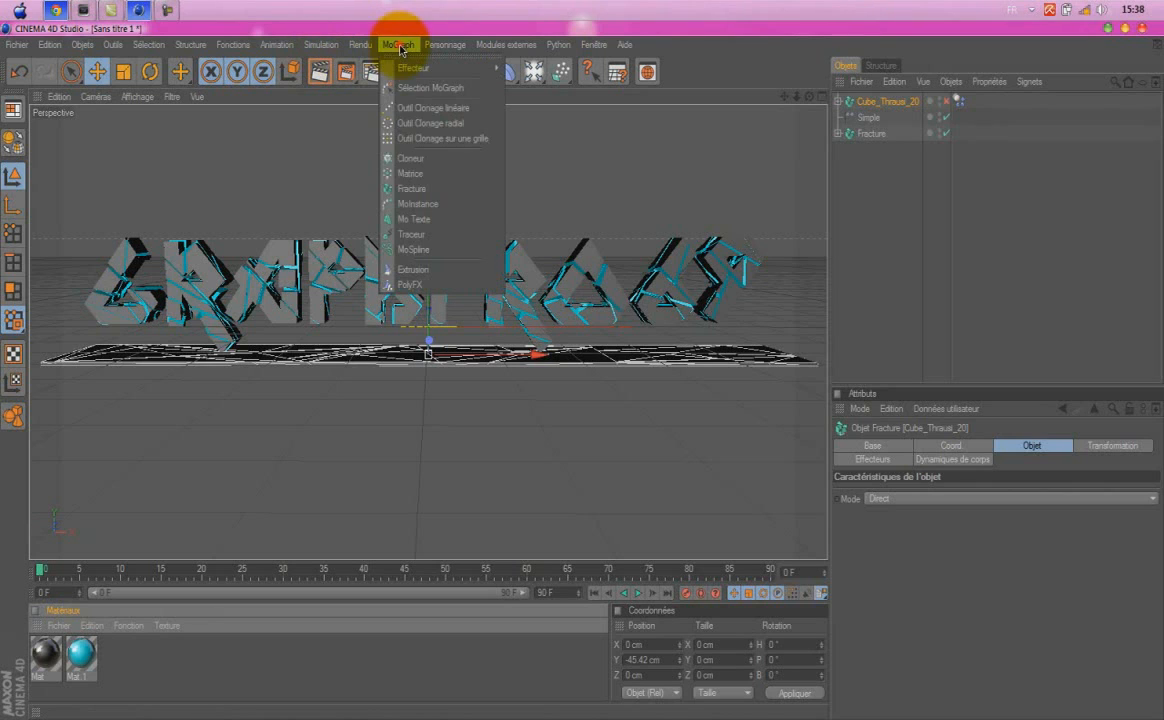
click(426, 190)
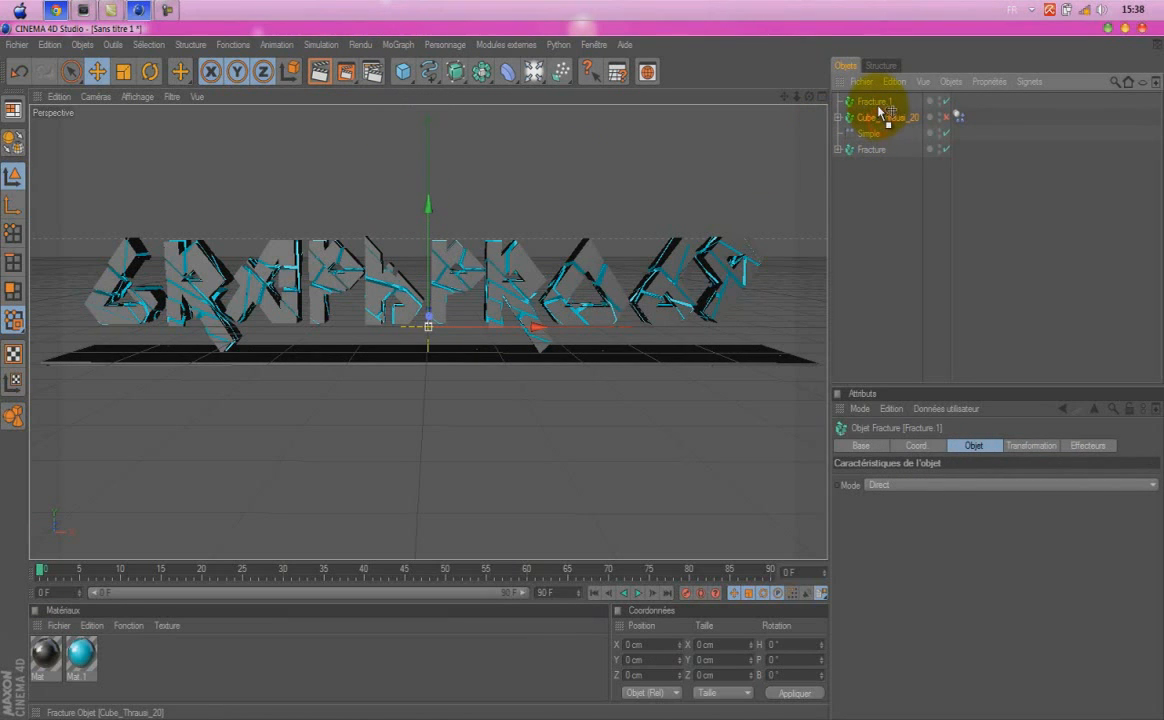
drag(880, 107, 876, 104)
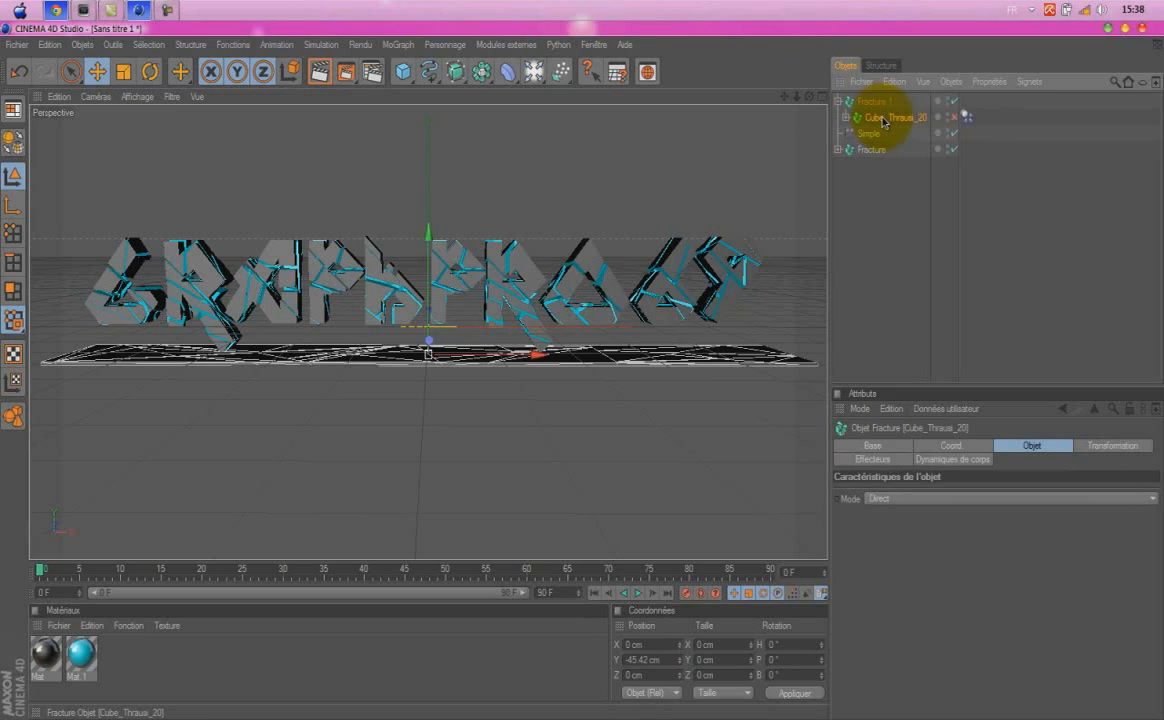
right_click(884, 122)
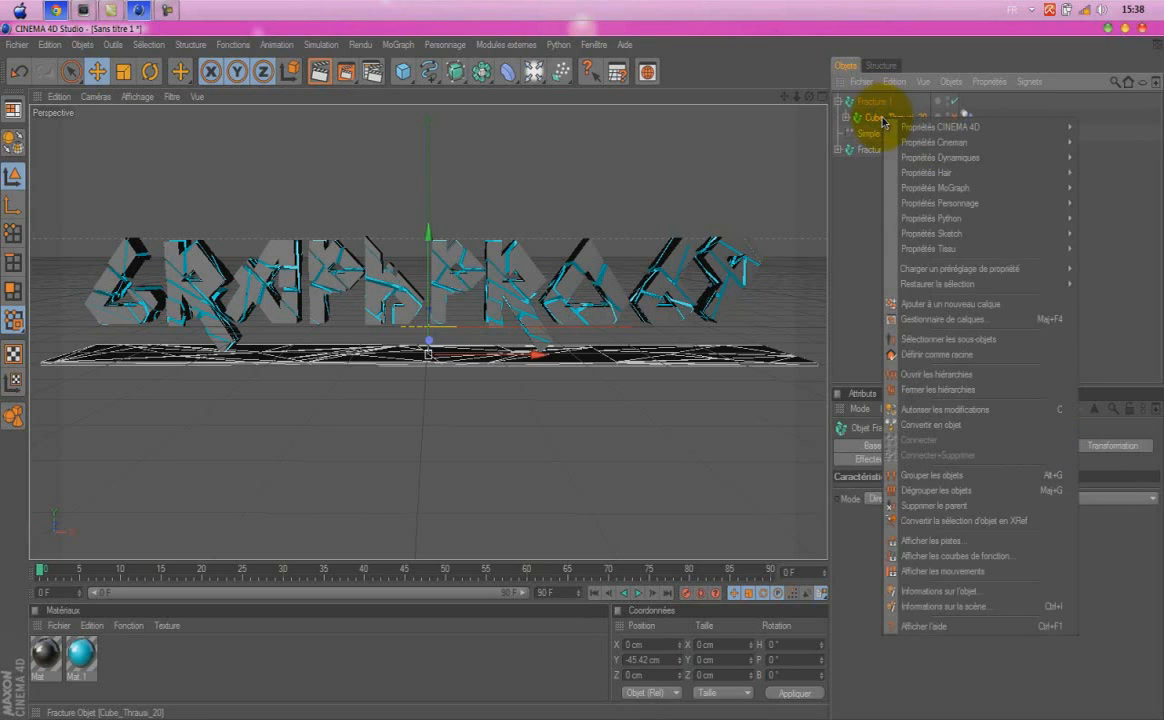
click(945, 508)
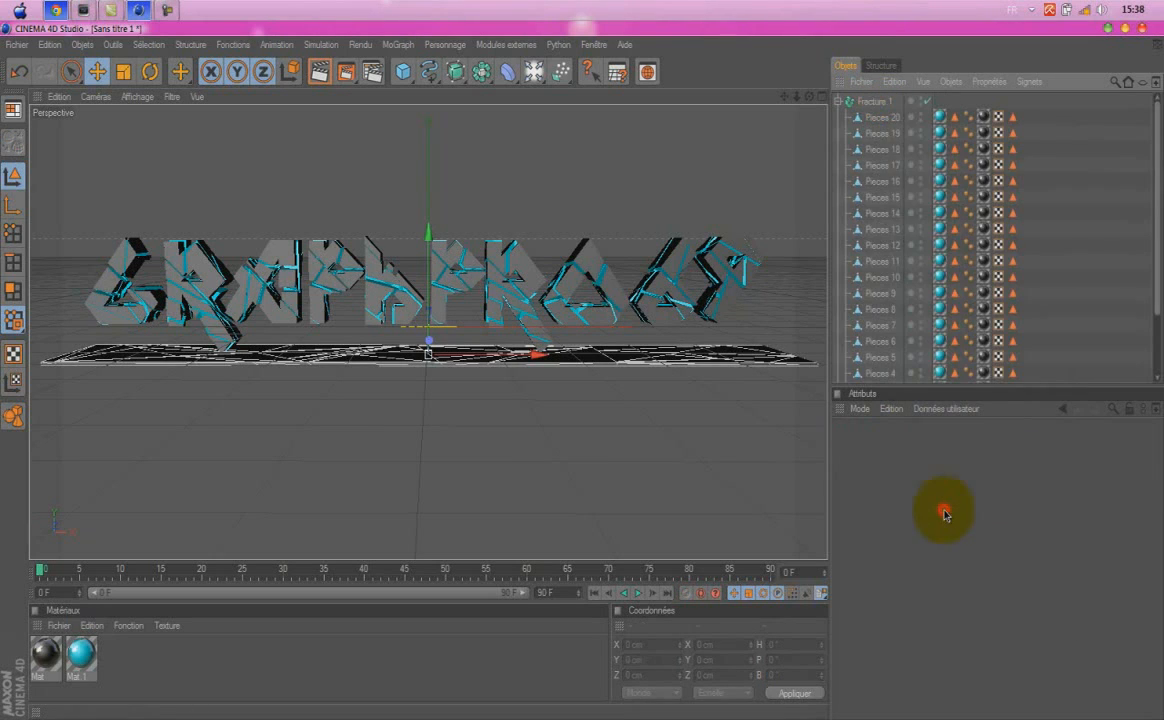
click(837, 101)
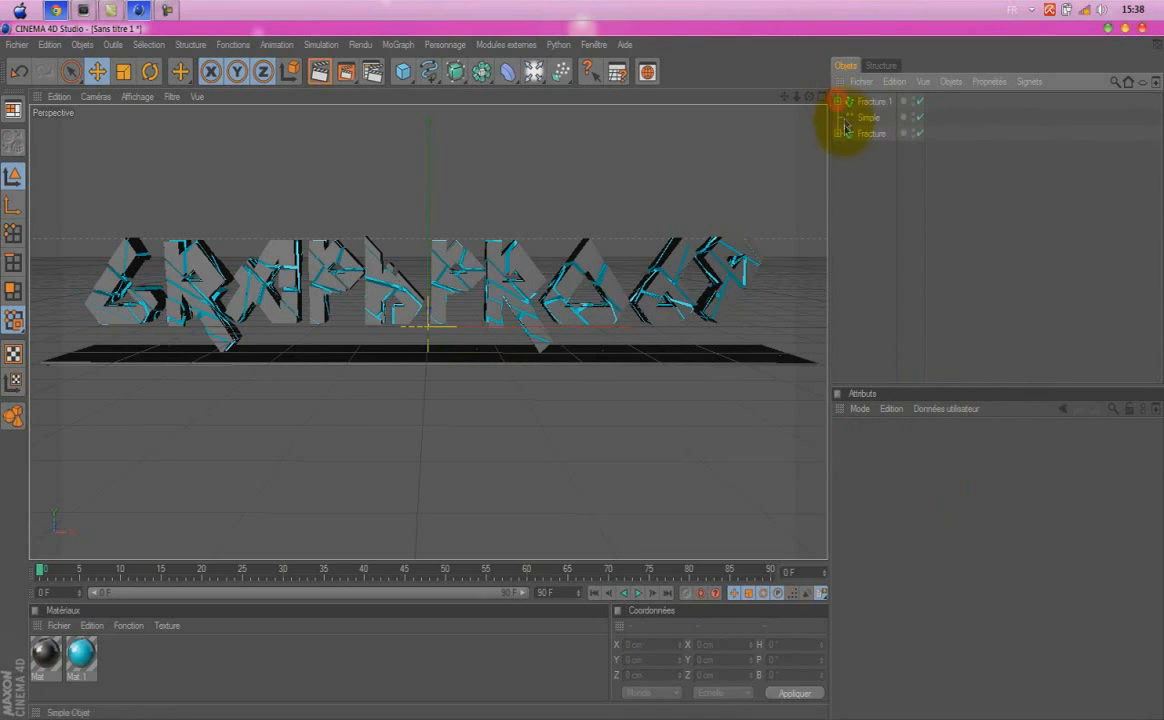
click(838, 136)
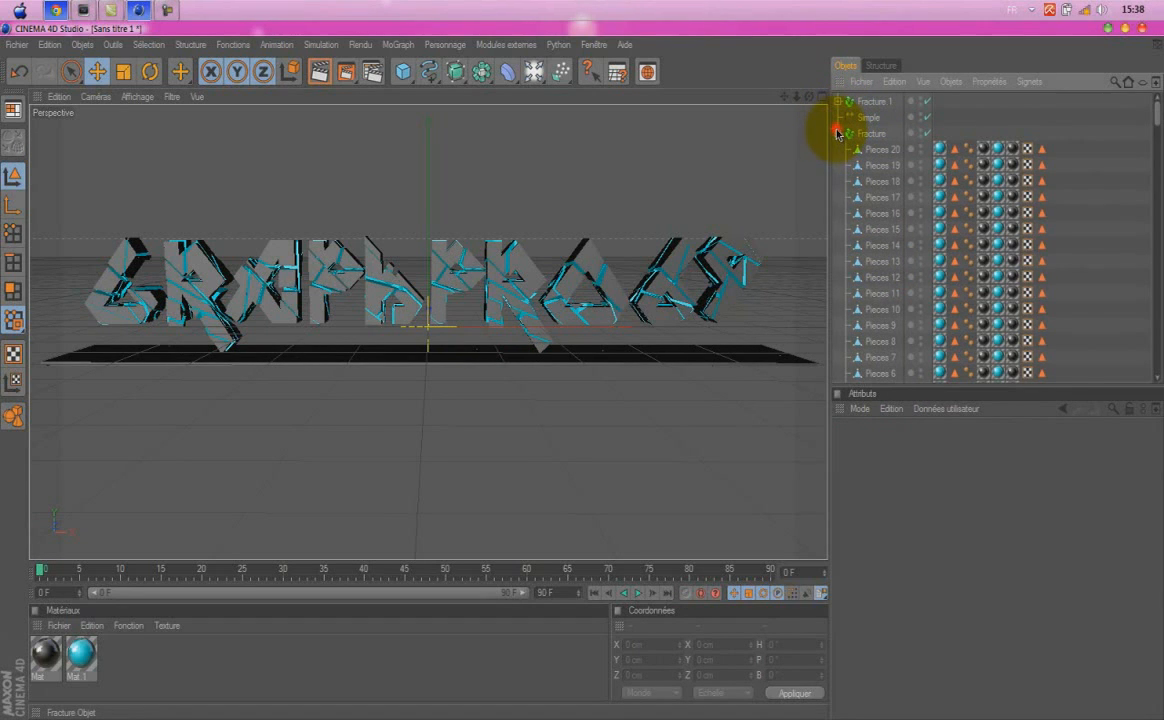
click(837, 134)
Add a Simple effector to the bar's Fracture object and set its Y position offset to 0 cm.
click(870, 102)
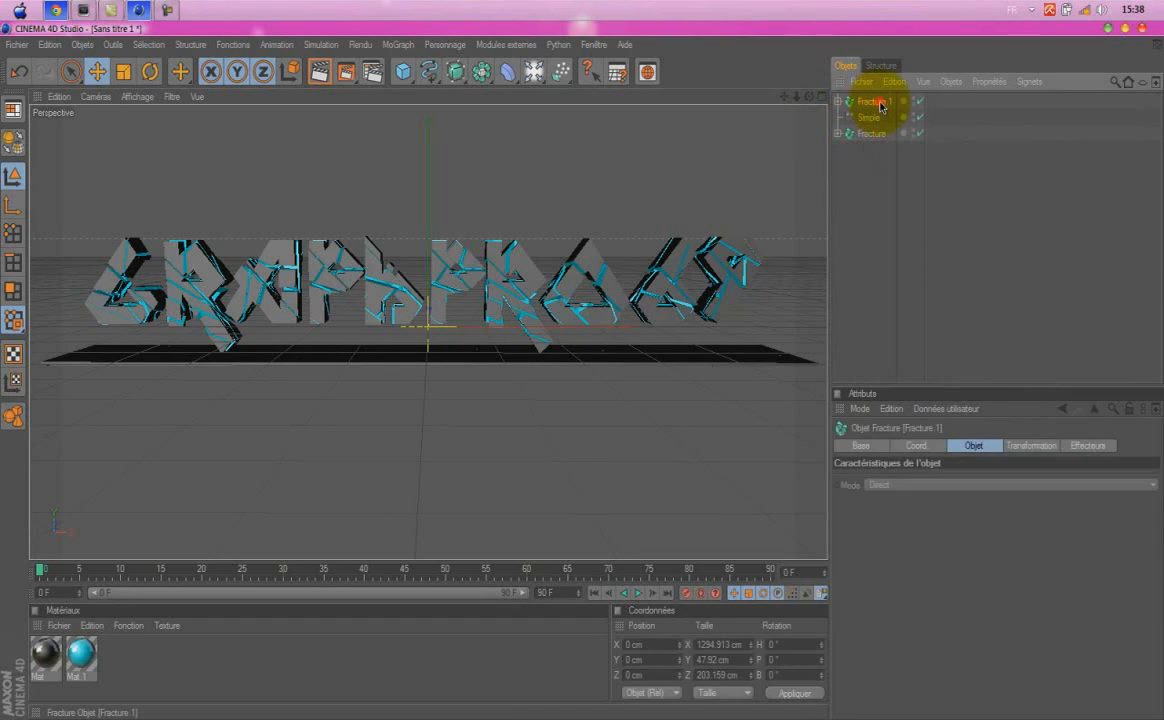
click(398, 47)
mouse_move(412, 71)
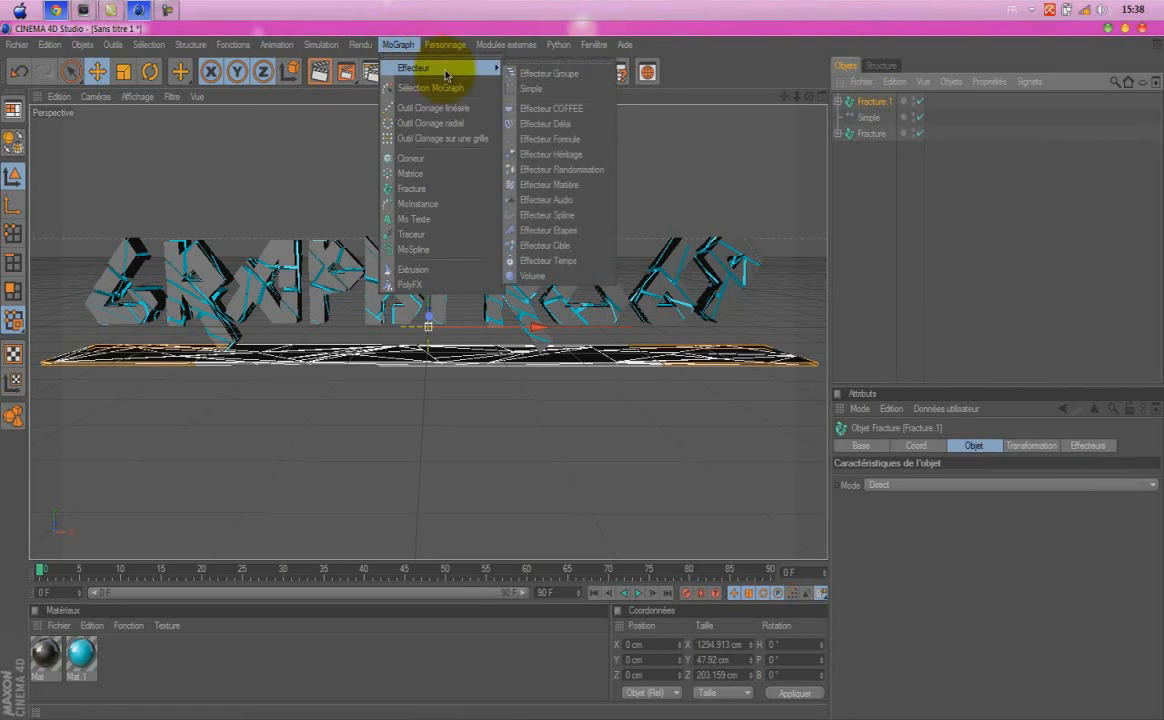
click(525, 86)
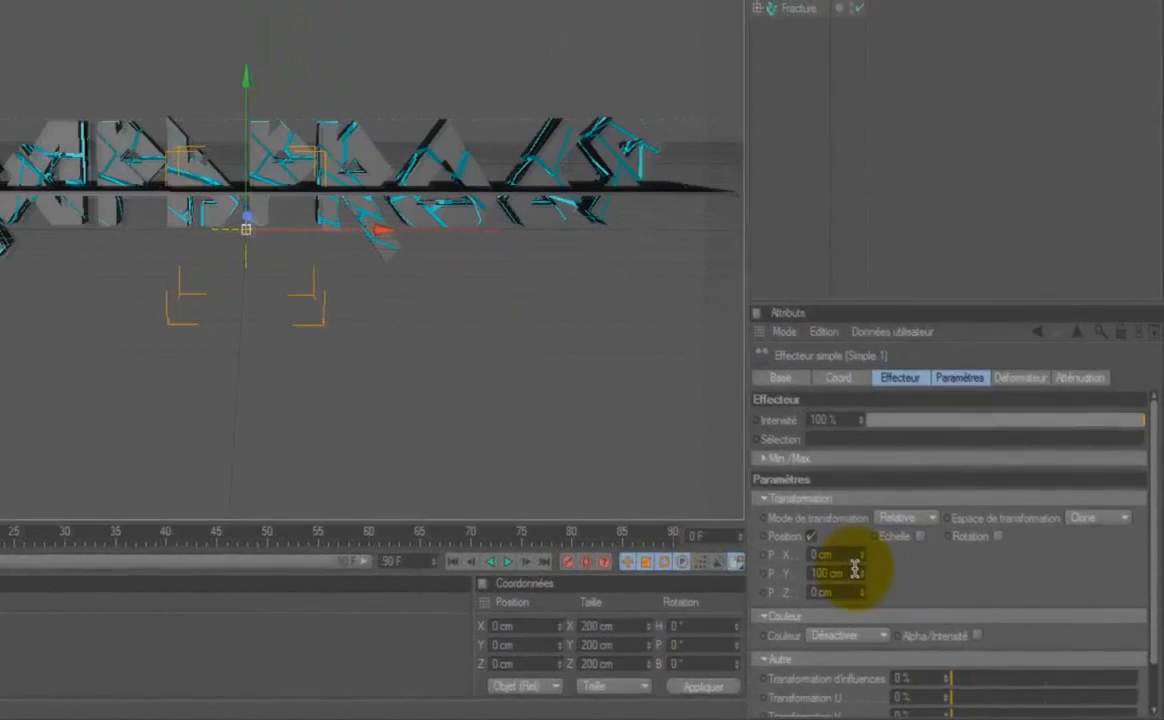
drag(915, 601, 706, 642)
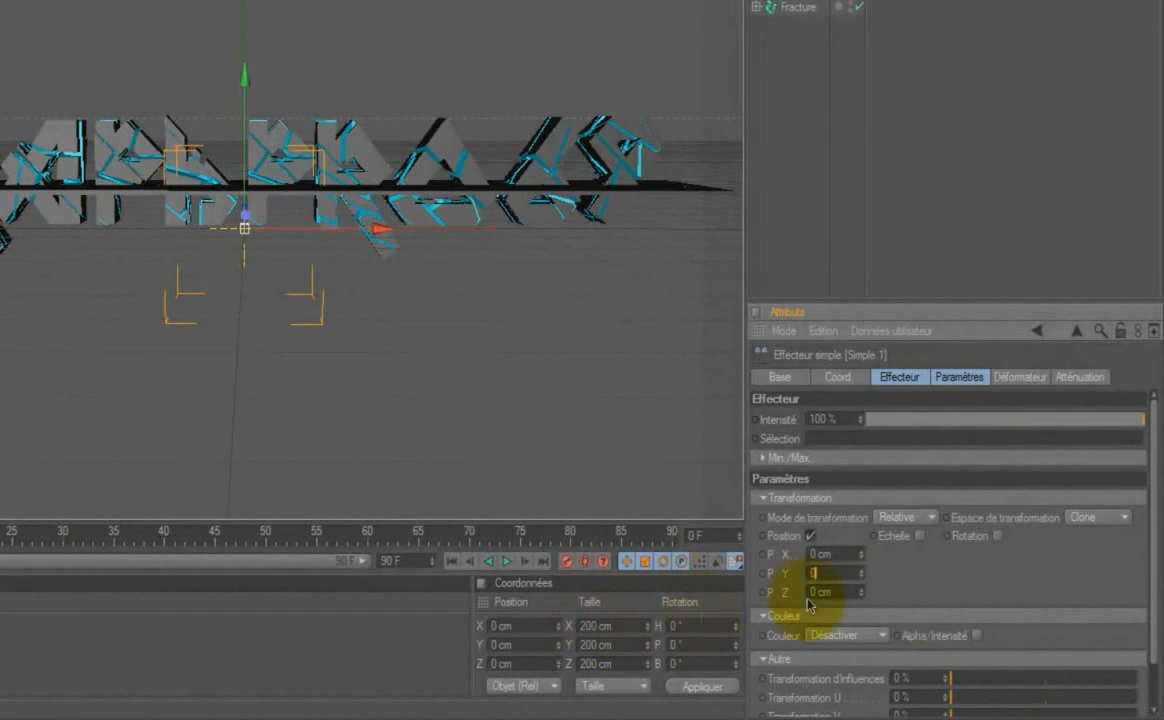
click(893, 568)
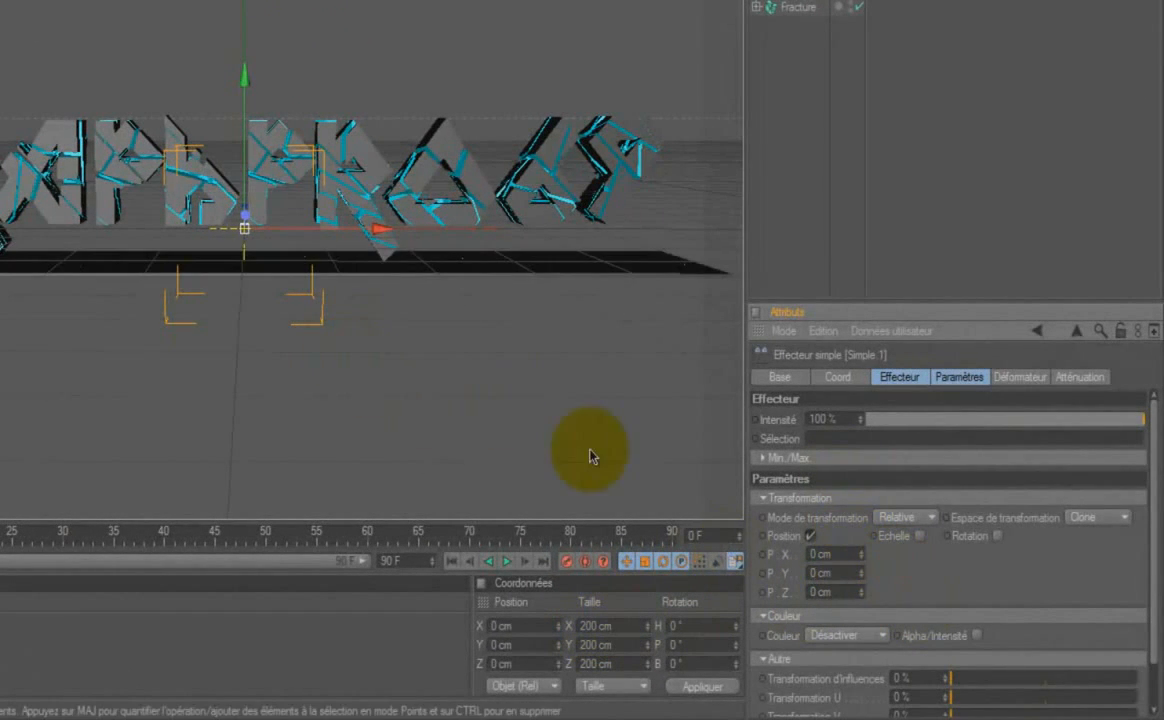
Enable uniform scale on the bar's Simple effector and set the scale to about -0.08.
click(922, 538)
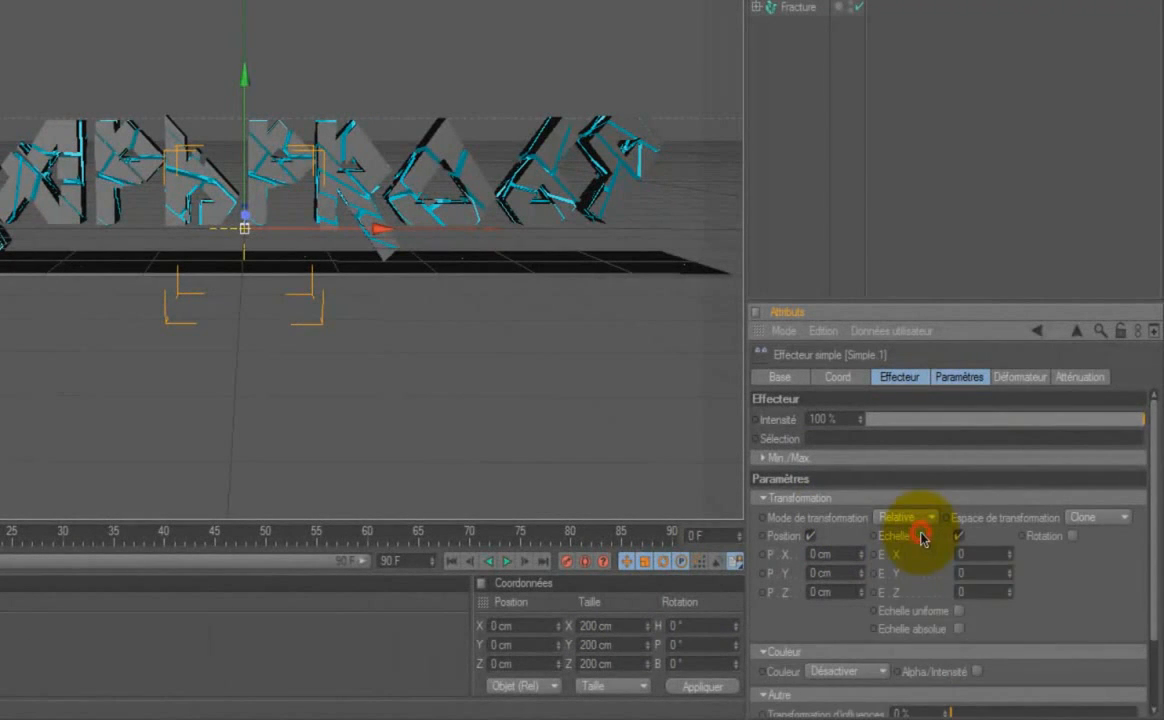
click(958, 614)
drag(1013, 558, 1014, 564)
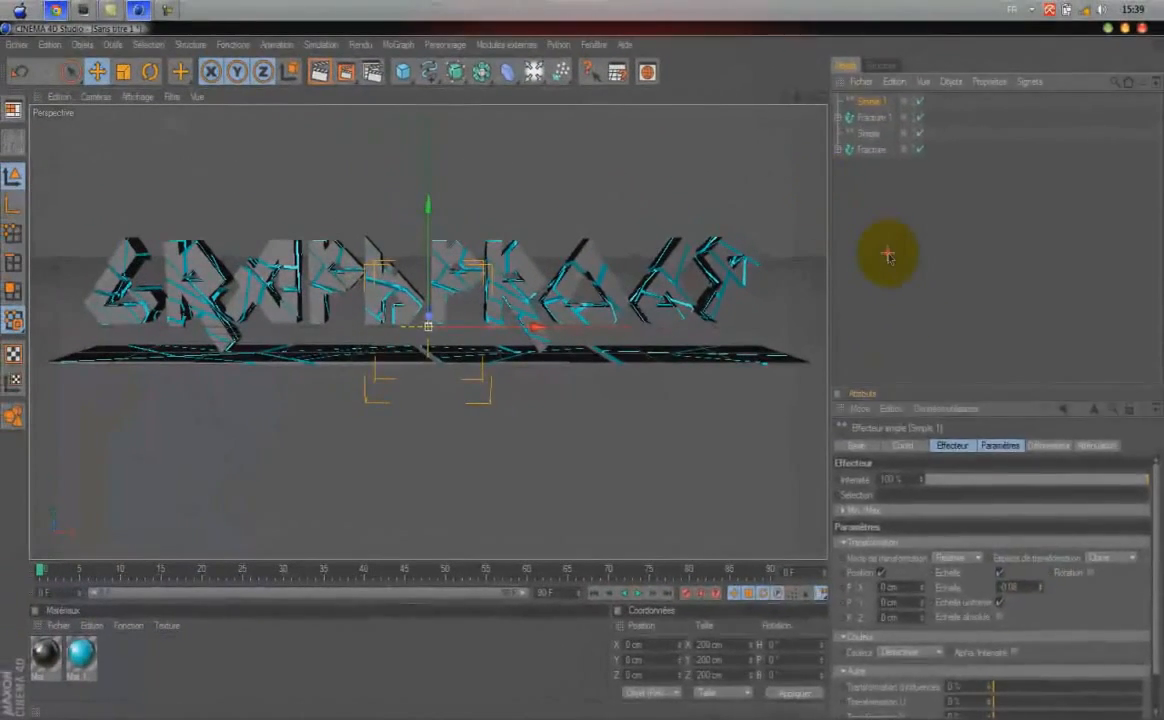
click(888, 256)
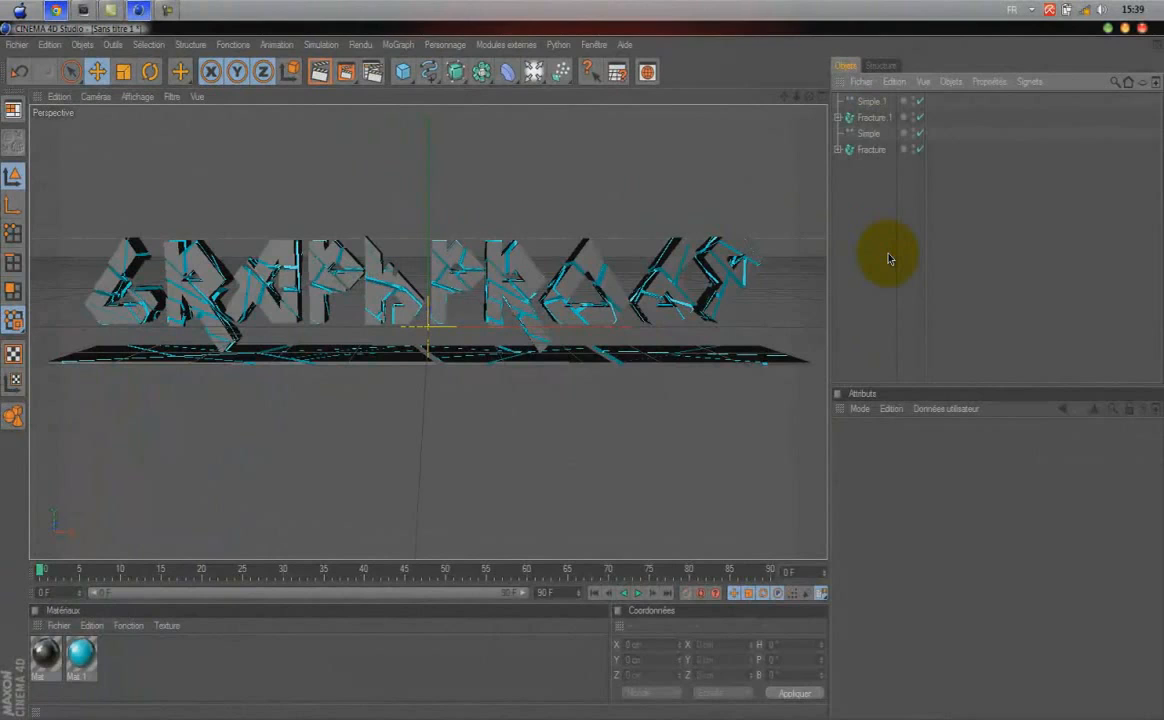
Duplicate the bar's Fracture object together with its Simple effector by copying and pasting both.
click(870, 117)
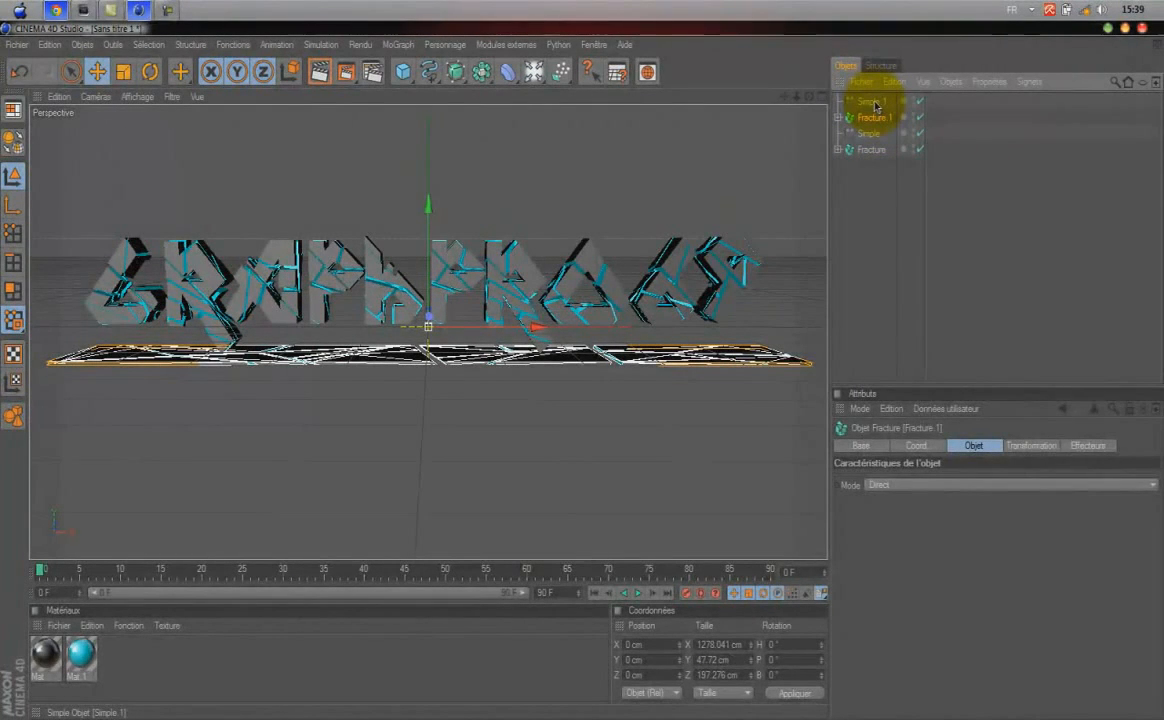
ctrl+click(871, 101)
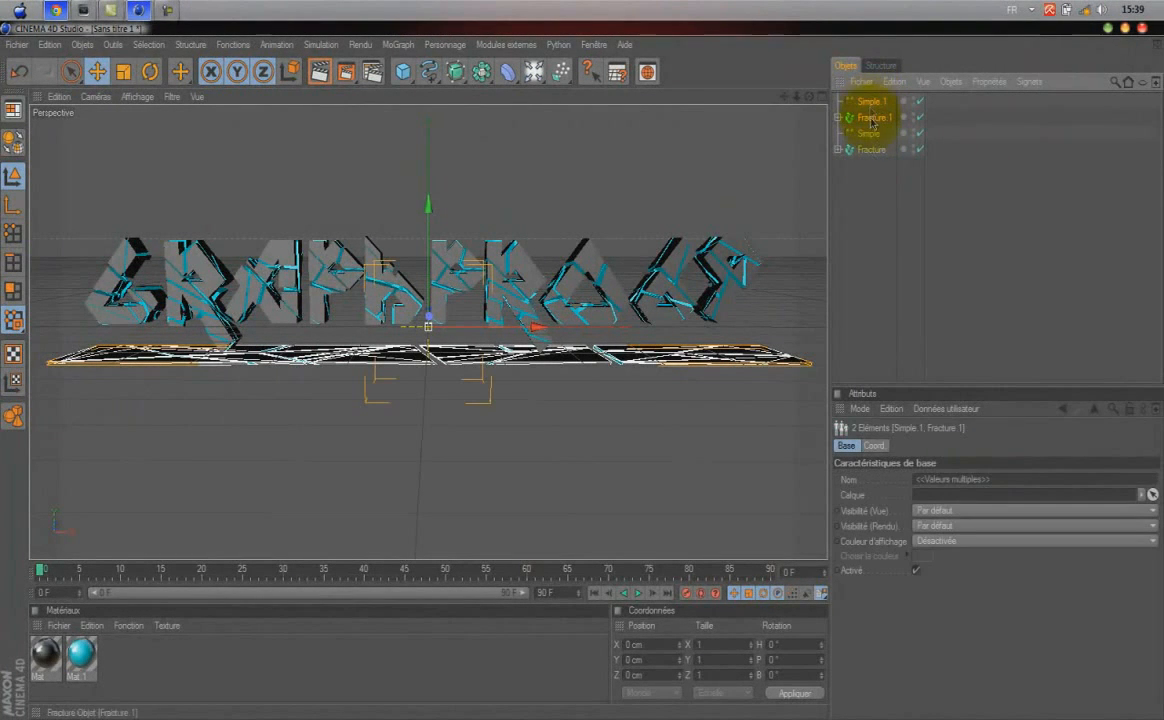
click(50, 44)
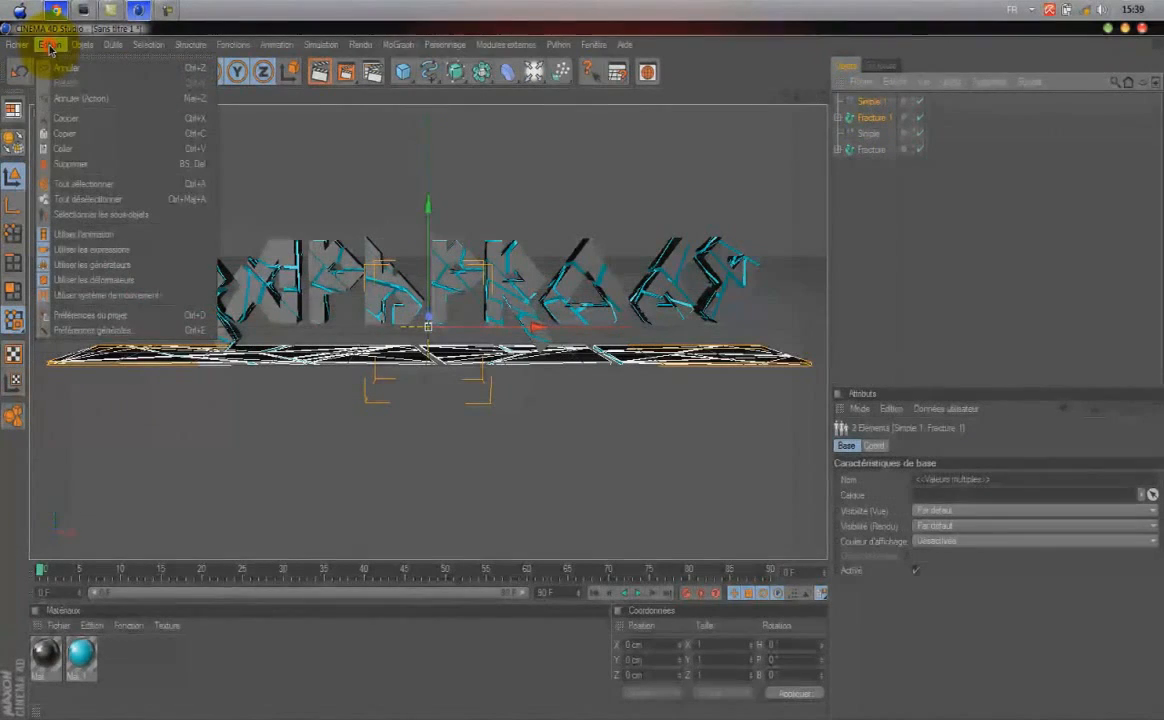
click(108, 134)
click(51, 44)
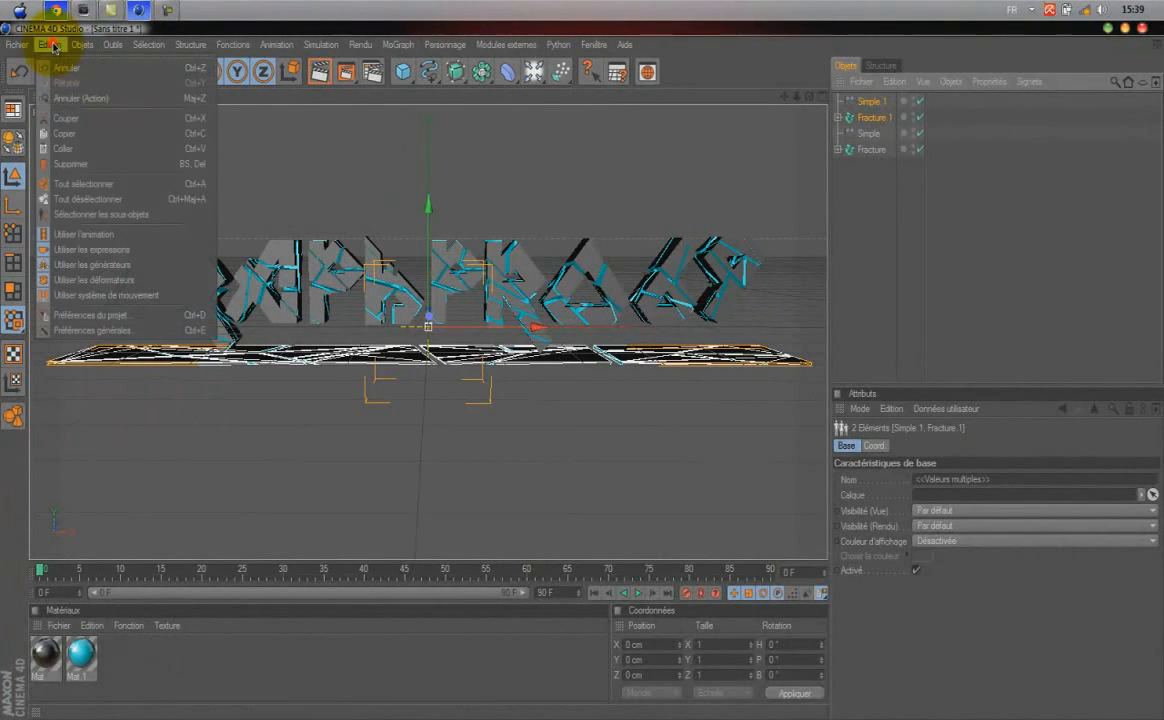
click(70, 148)
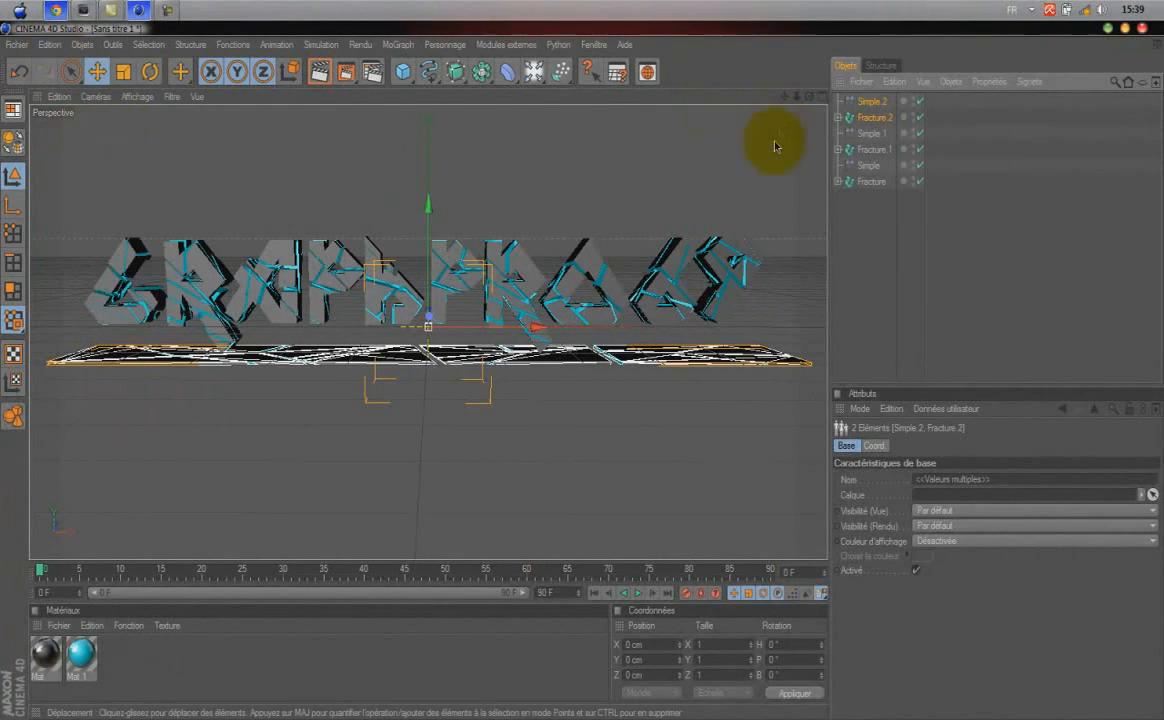
Raise the duplicated bar and its effector above the text to a Y position of about 208 cm, and render the view.
mouse_move(428, 212)
mouse_down()
mouse_move(583, 356)
mouse_move(583, 374)
mouse_move(429, 218)
mouse_move(424, 187)
mouse_move(431, 208)
mouse_up()
drag(582, 343, 583, 374)
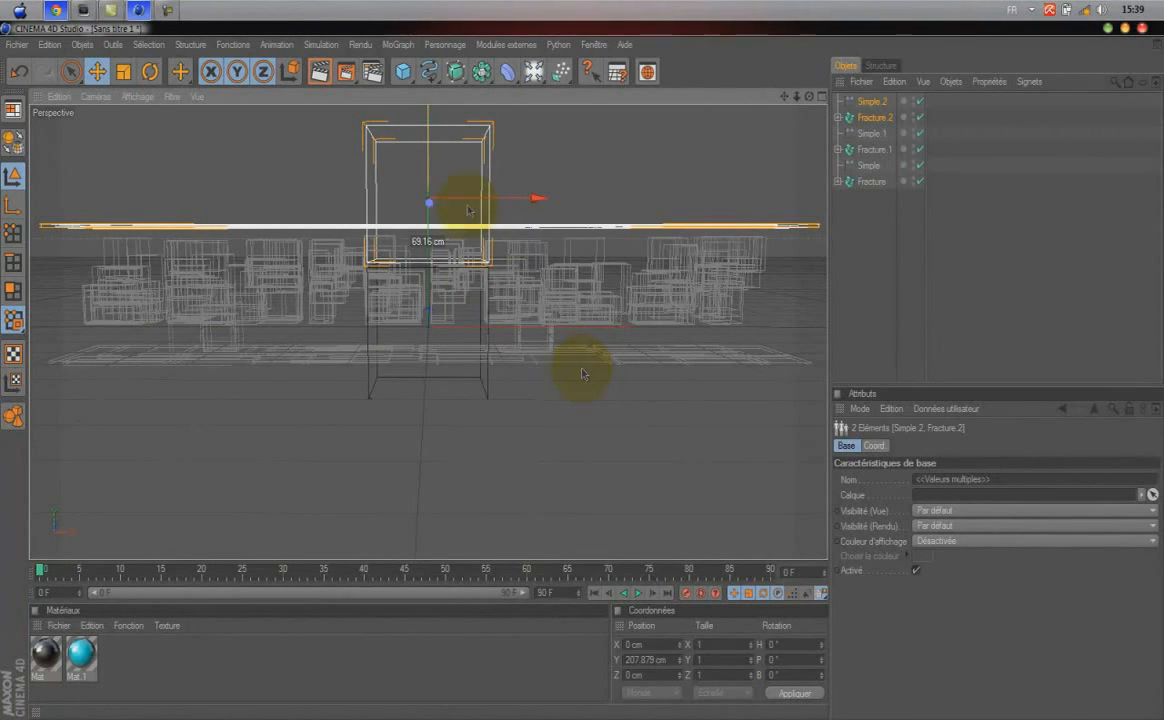
click(865, 308)
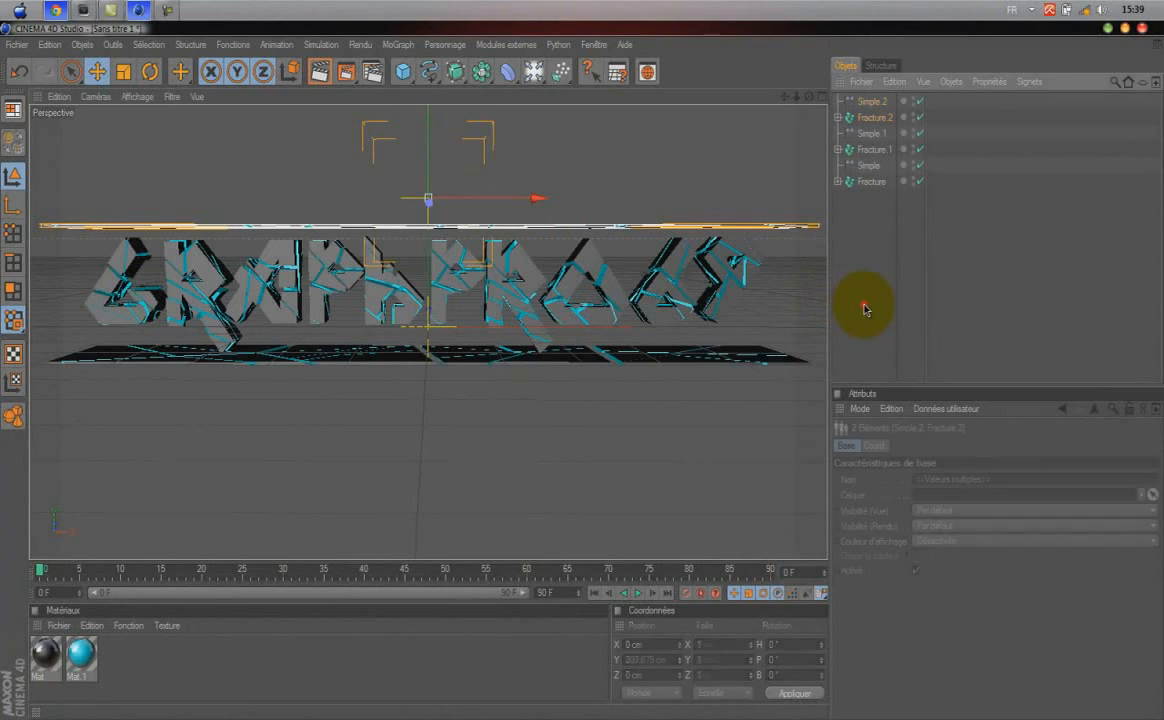
click(318, 76)
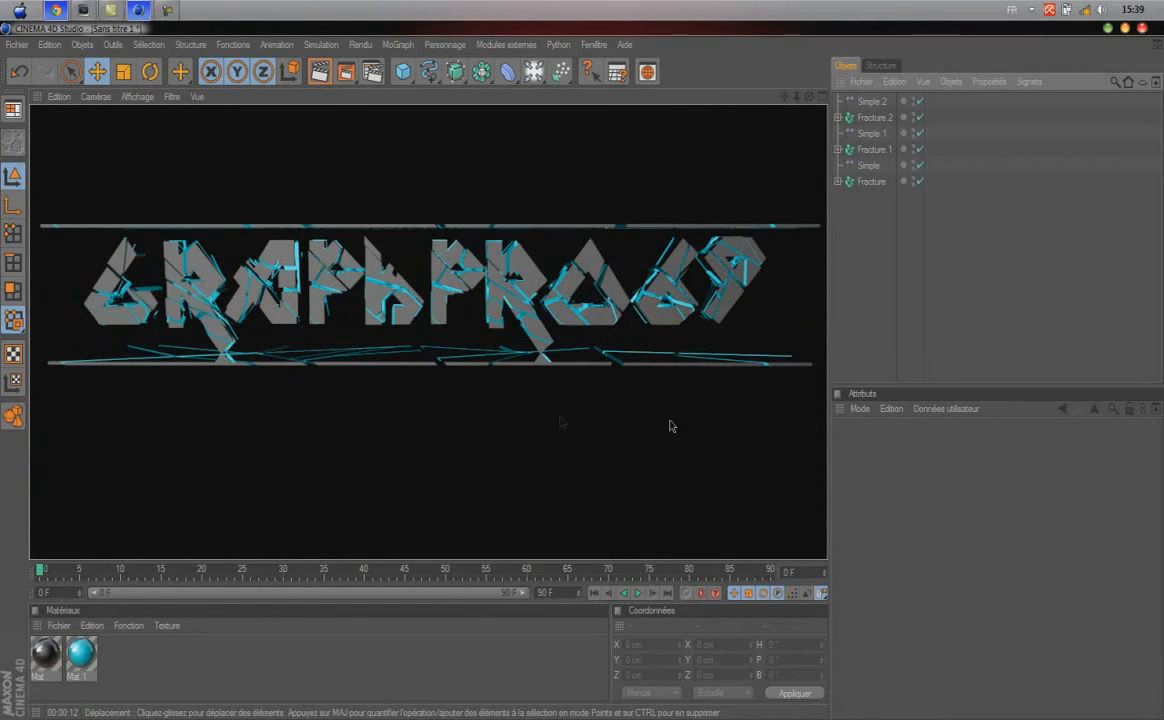
Browse Documents > Perso > Background Ordinateur > GraphPro69 in Windows Explorer, and view Texte Blanc followed by Texte Rouge in the photo viewer.
click(18, 12)
click(182, 55)
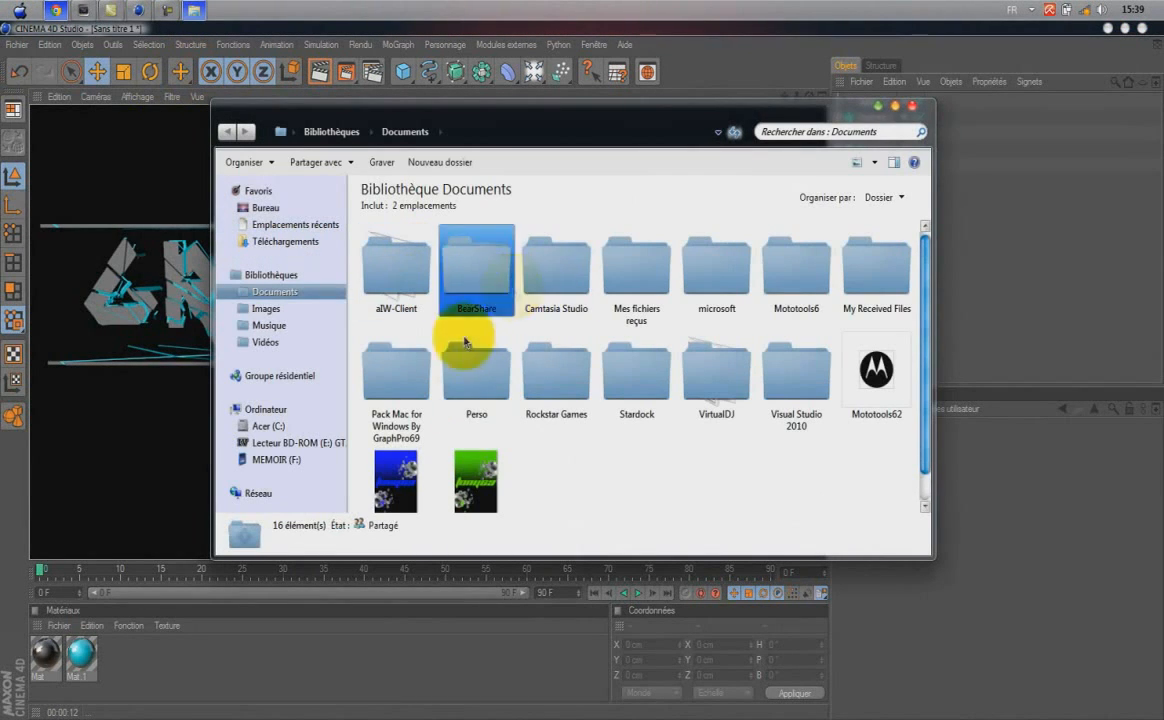
double_click(497, 387)
double_click(392, 270)
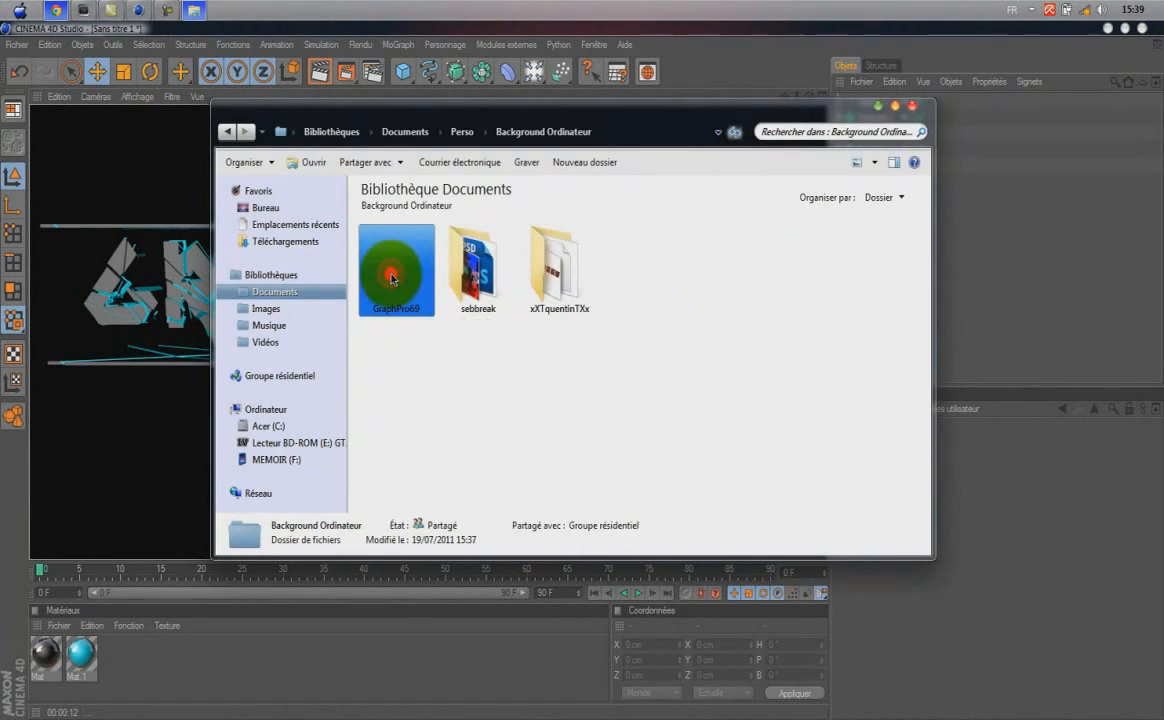
double_click(394, 272)
click(813, 306)
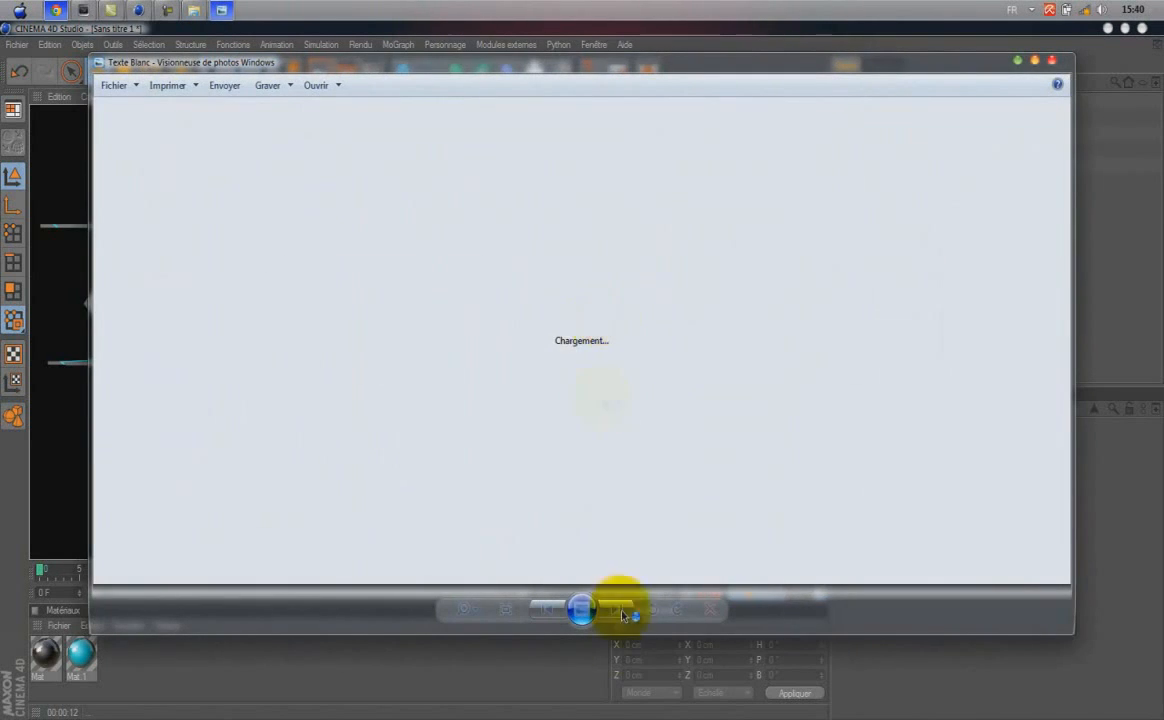
click(616, 608)
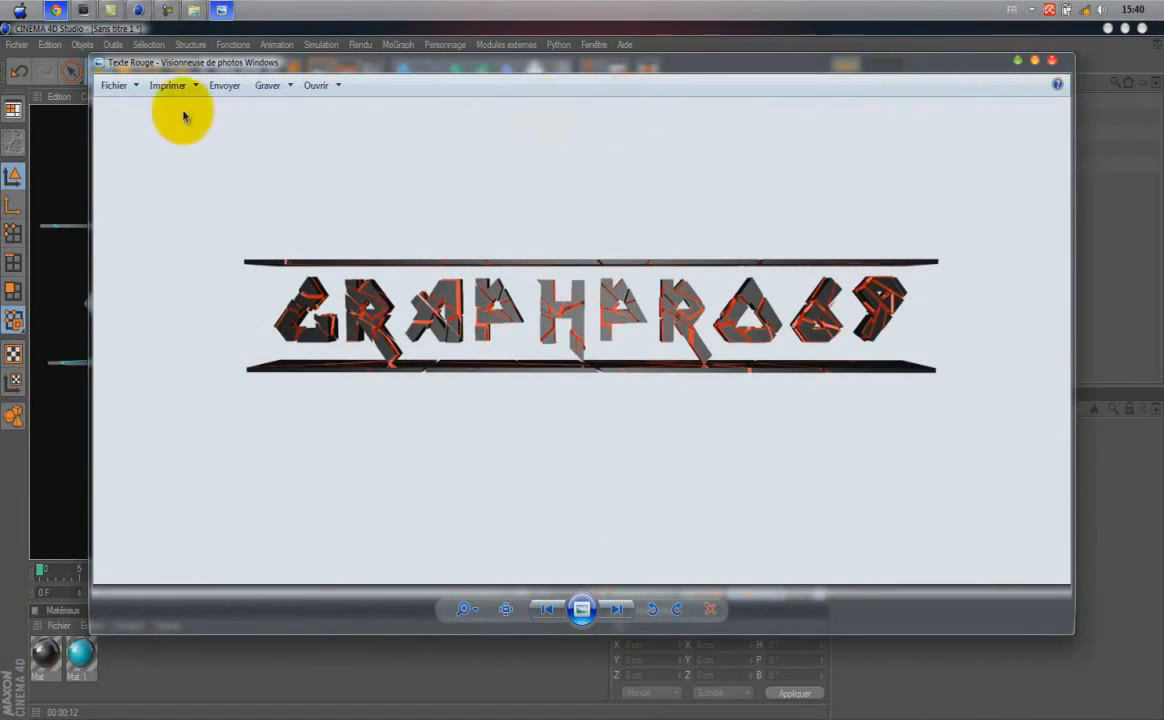
Compare the Texte Rouge image side by side with the Cinema 4D render, closing the folder window and the image.
drag(275, 68, 1129, 60)
click(909, 107)
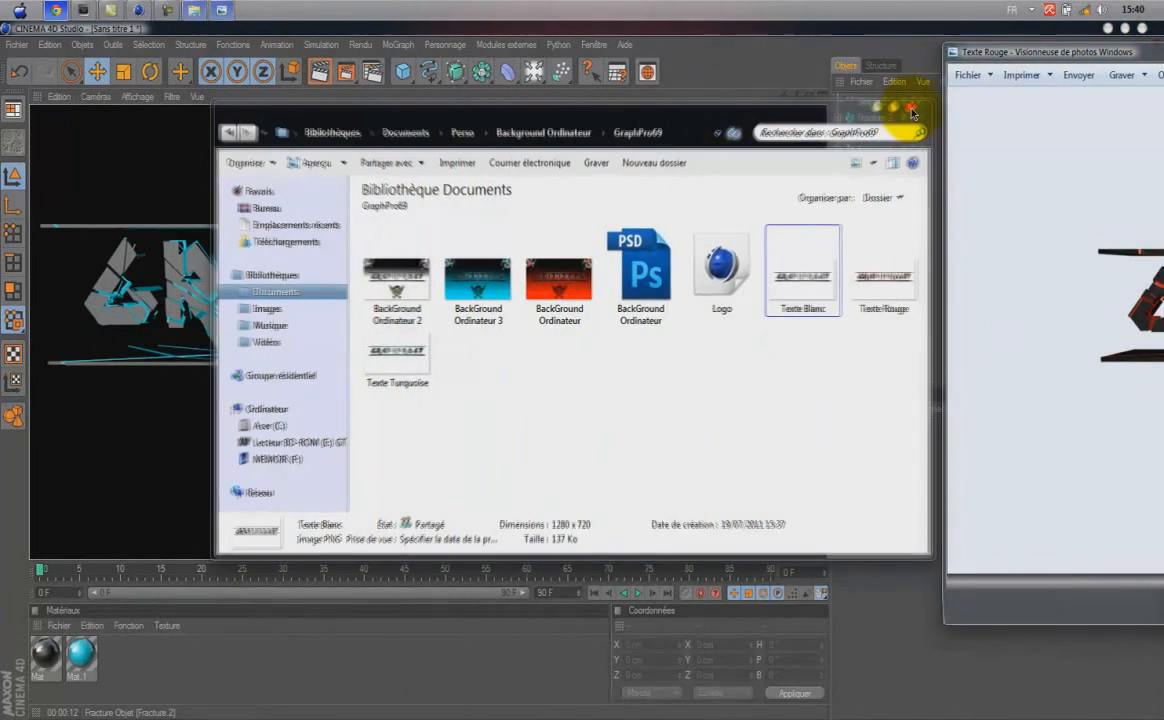
drag(998, 51, 1162, 41)
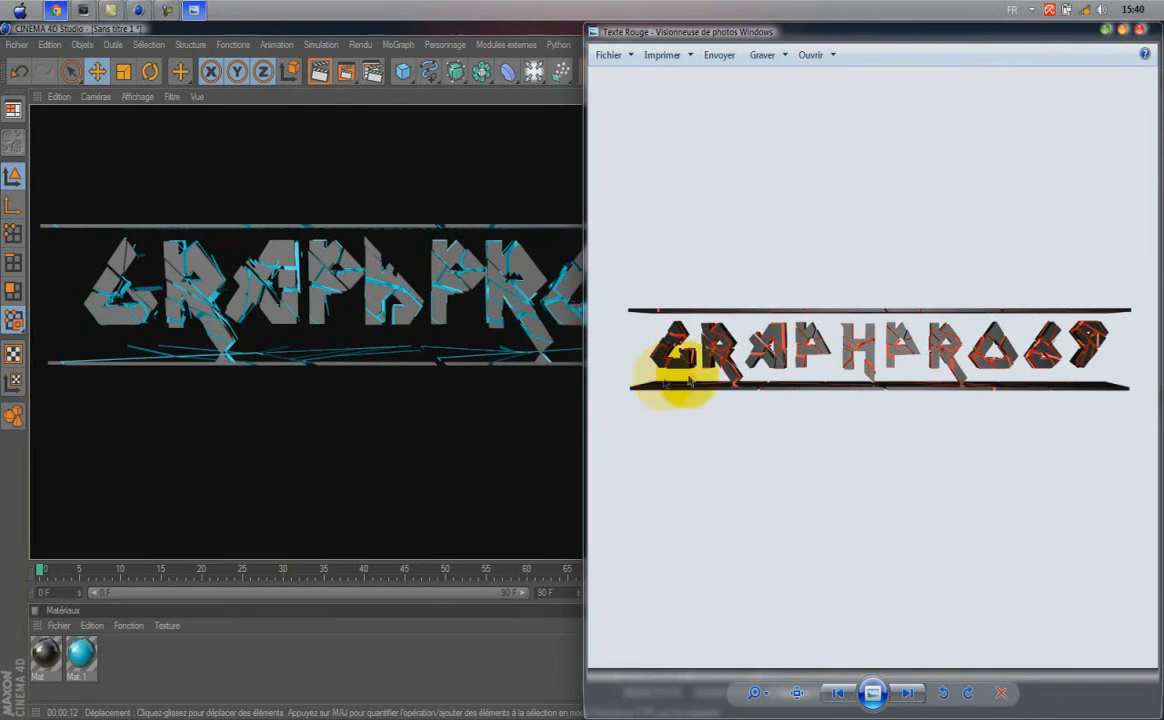
click(1139, 29)
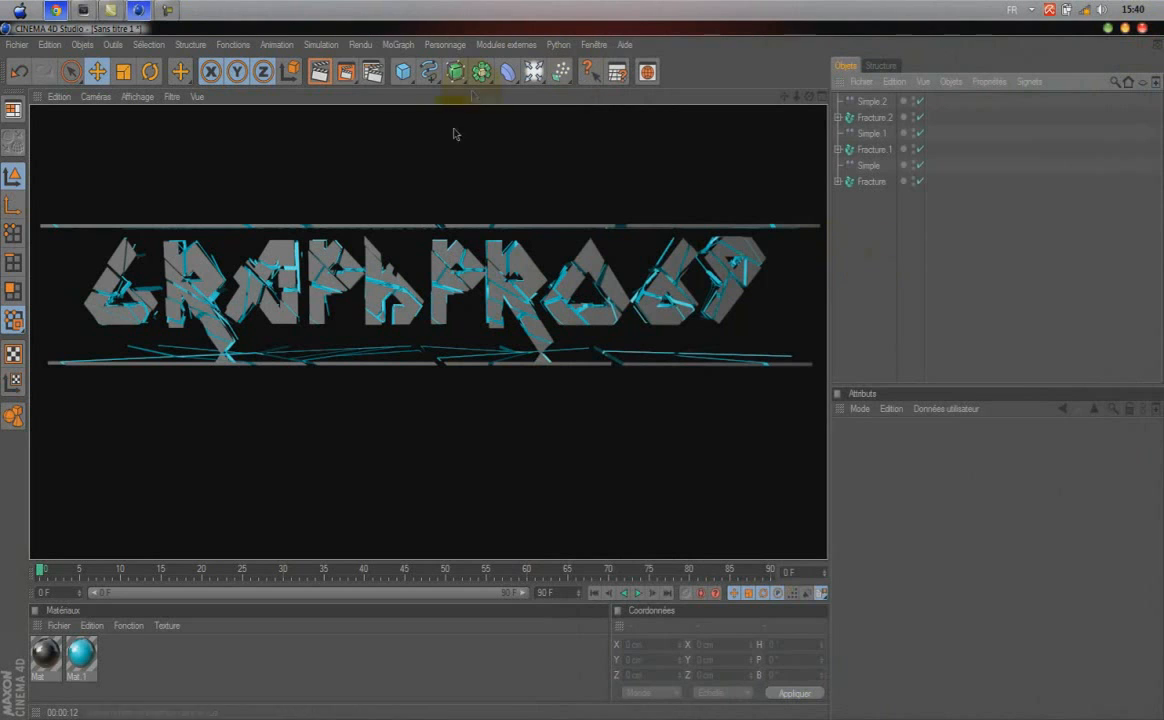